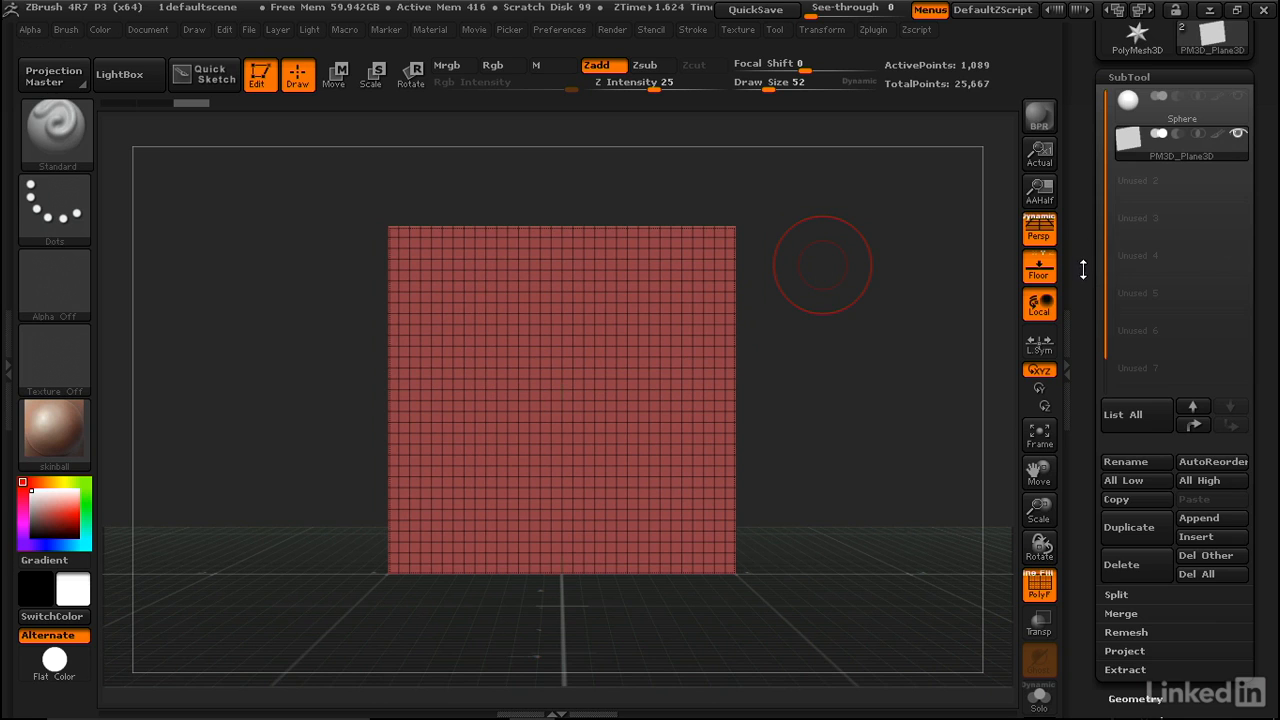
Reconstruct the plane's lower subdivision levels repeatedly until it is reduced to a single four-point polygon
{"action": "left_click_drag", "start_coordinate": [1083, 269], "coordinate": [1108, 115]}
{"action": "left_click", "coordinate": [1127, 376]}
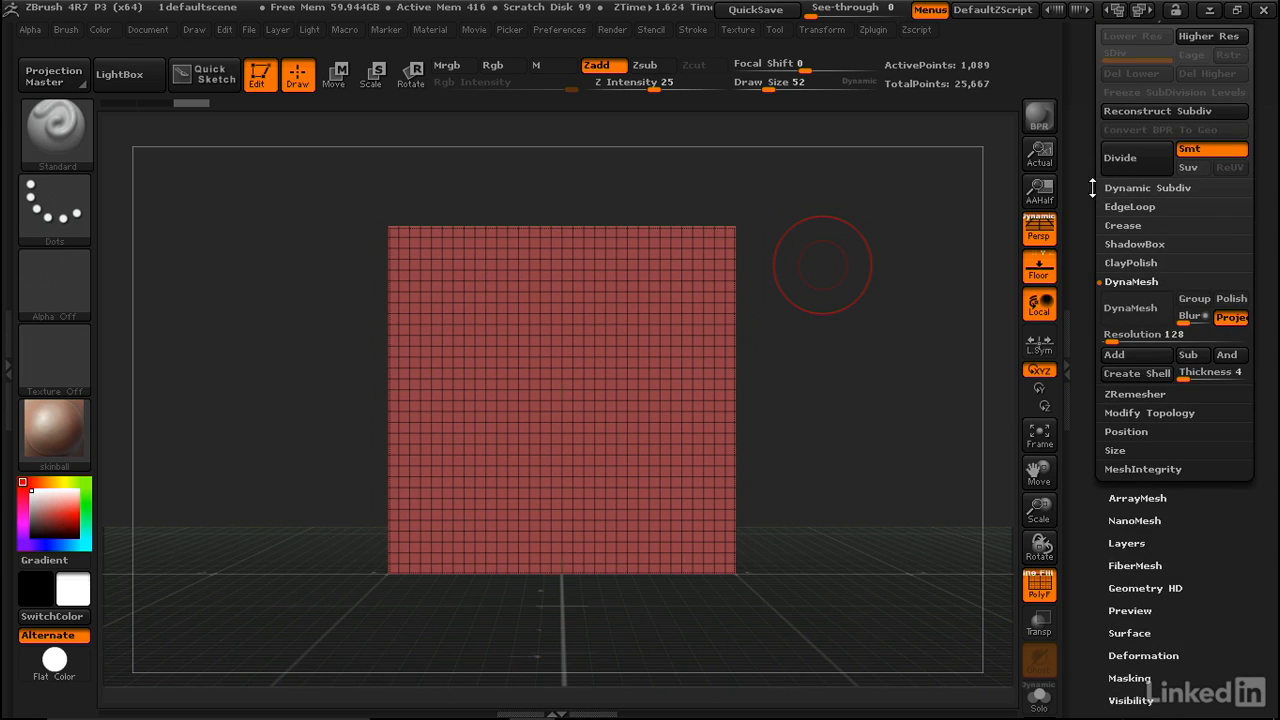
{"action": "left_click", "coordinate": [1146, 111]}
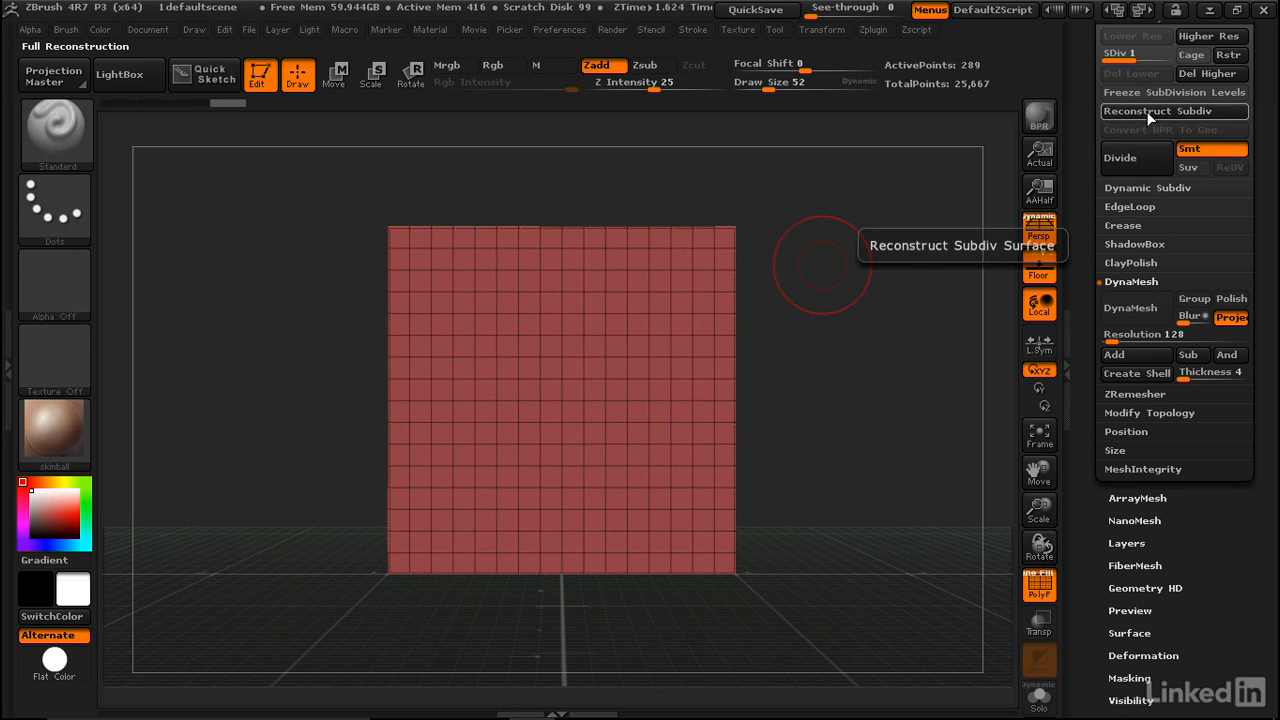
{"action": "left_click", "coordinate": [1146, 111]}
{"action": "left_click", "coordinate": [1142, 111]}
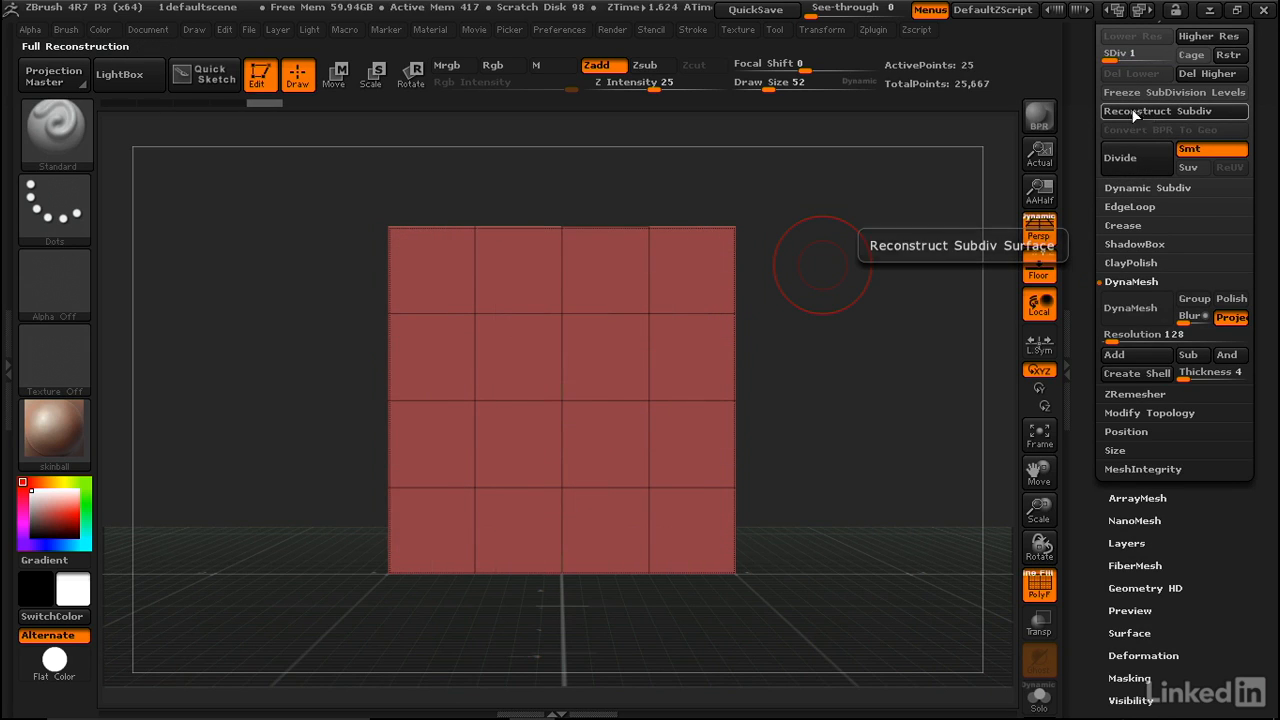
{"action": "left_click_drag", "start_coordinate": [1102, 100], "coordinate": [1100, 132]}
{"action": "left_click", "coordinate": [1140, 149]}
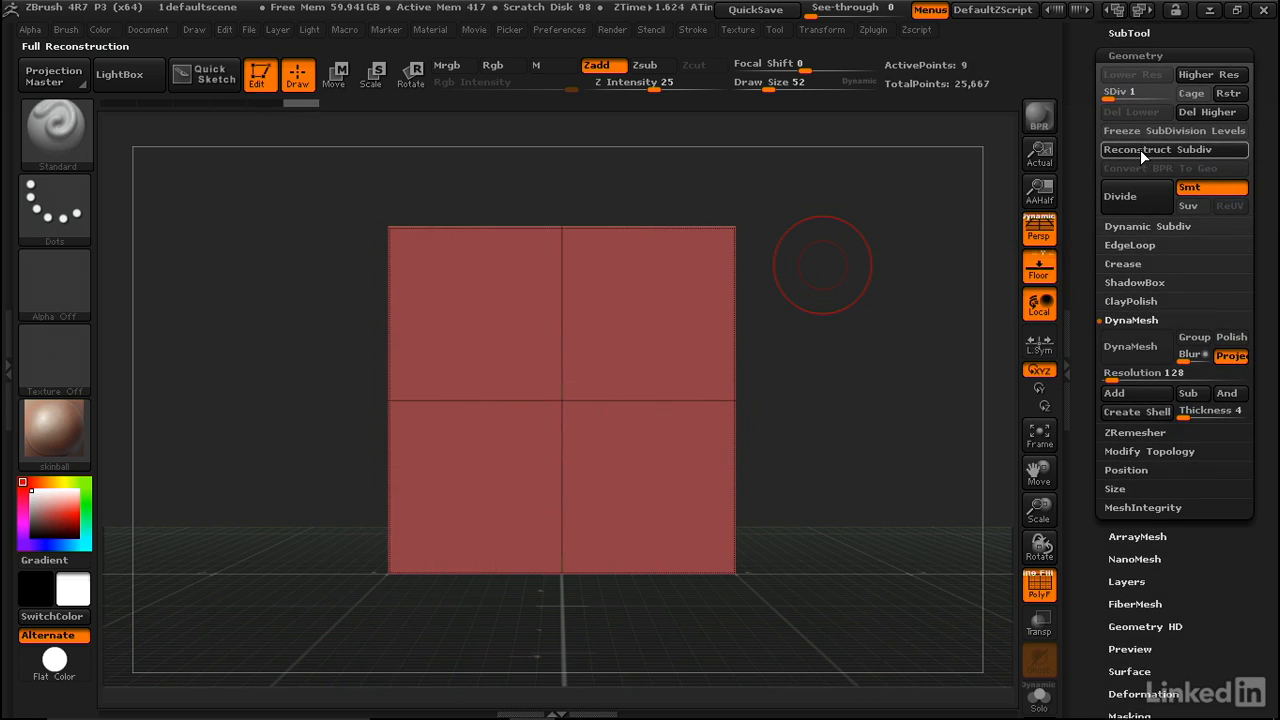
{"action": "left_click", "coordinate": [1135, 150]}
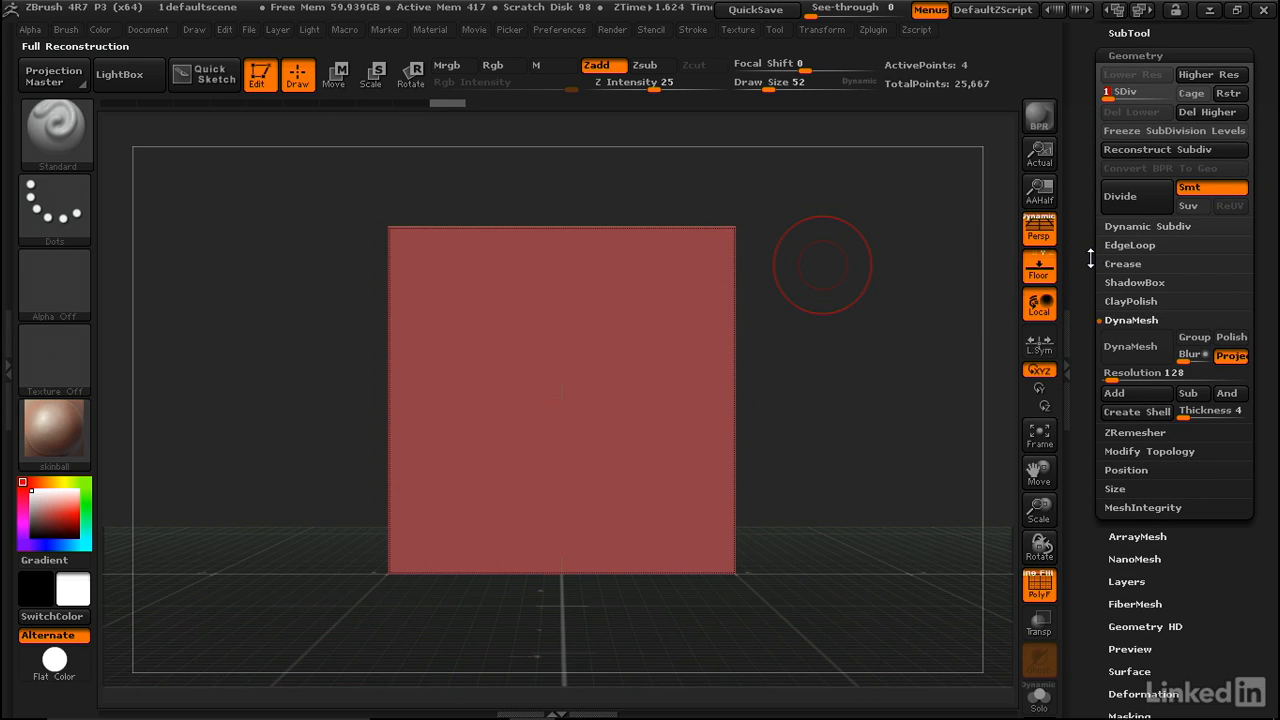
Preview the plane's existing UV layout with Morph UV and return to the 3D shape
{"action": "left_click_drag", "start_coordinate": [1090, 260], "coordinate": [1087, 152]}
{"action": "left_click_drag", "start_coordinate": [1084, 494], "coordinate": [1105, 352]}
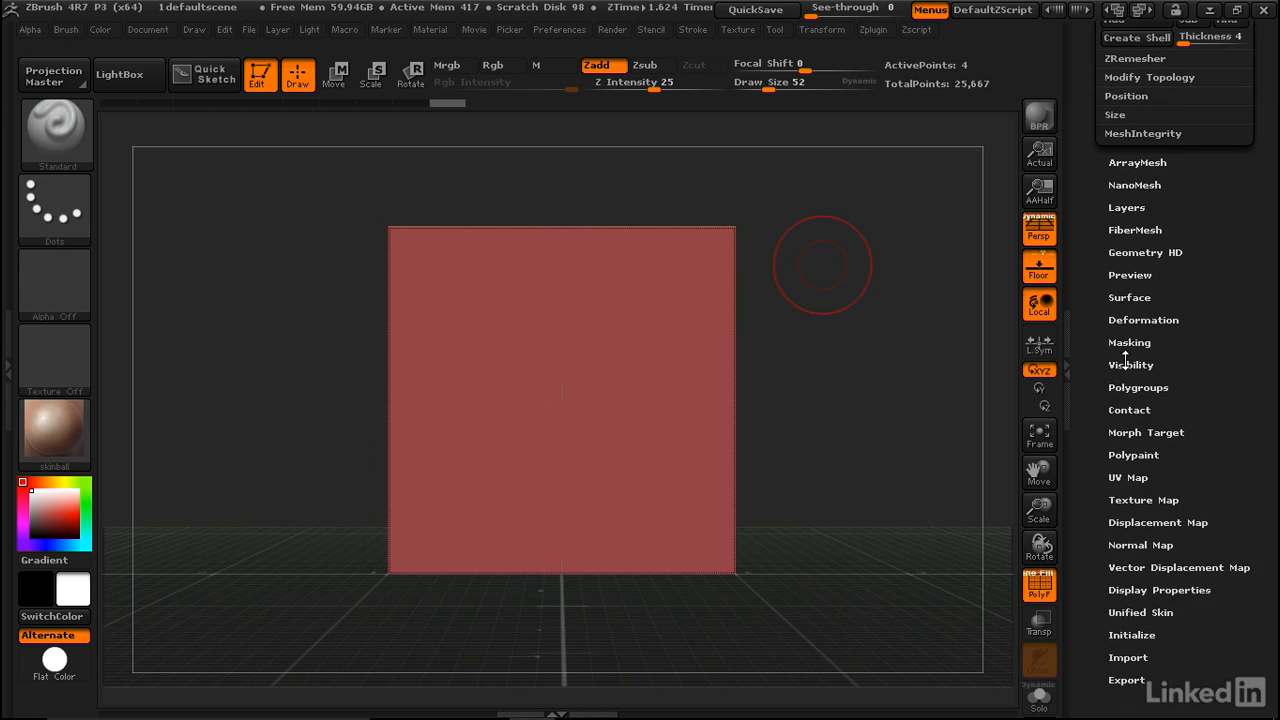
{"action": "left_click", "coordinate": [1130, 478]}
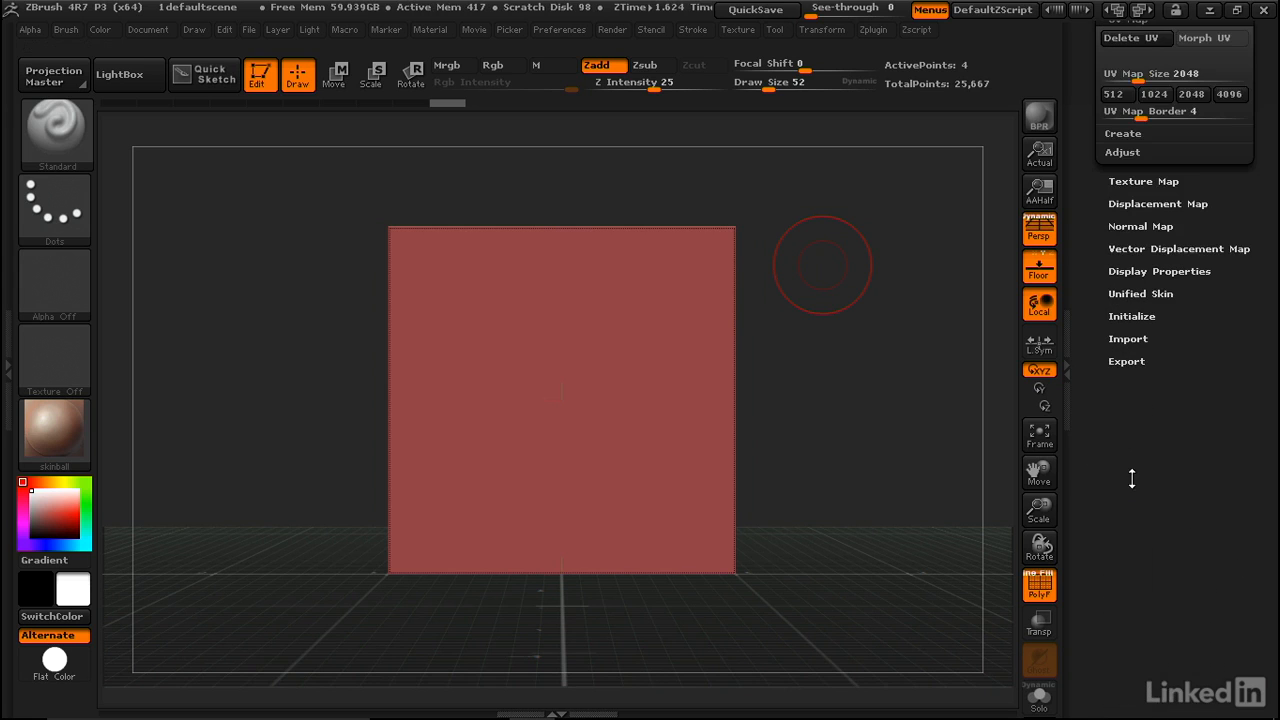
{"action": "left_click", "coordinate": [1209, 37]}
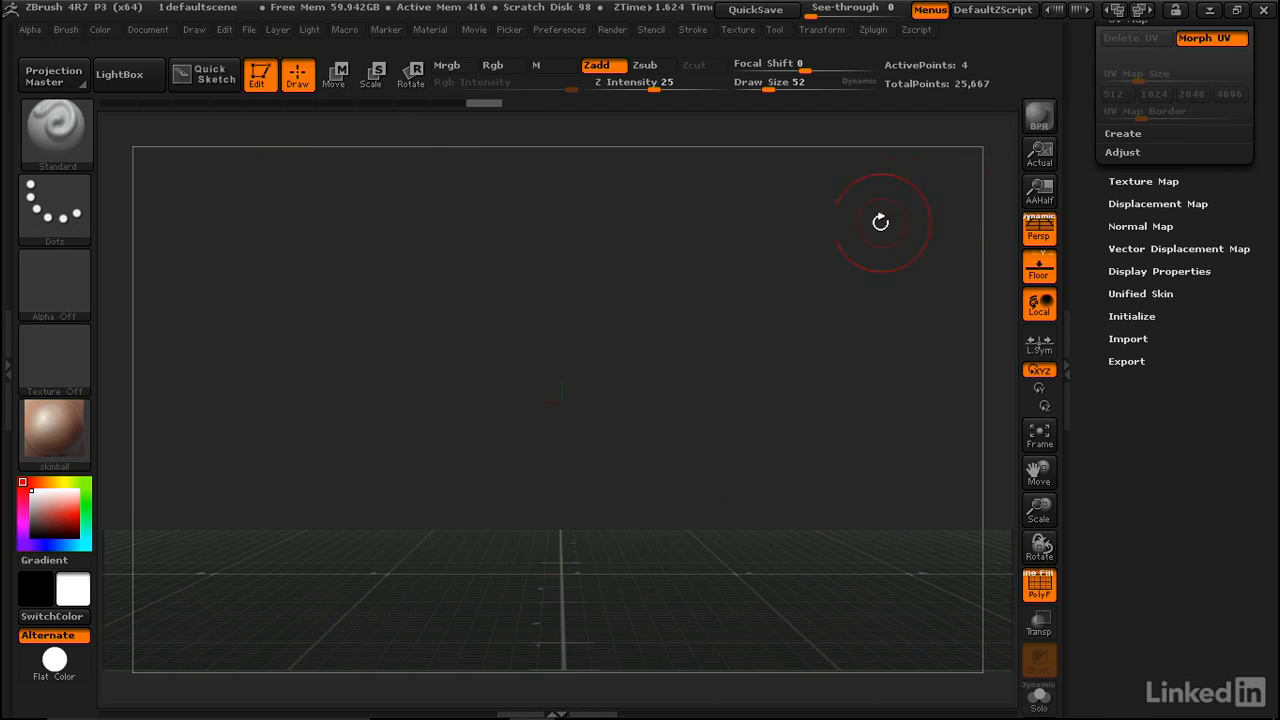
{"action": "left_click_drag", "start_coordinate": [874, 214], "coordinate": [853, 190]}
{"action": "left_click", "coordinate": [1213, 38]}
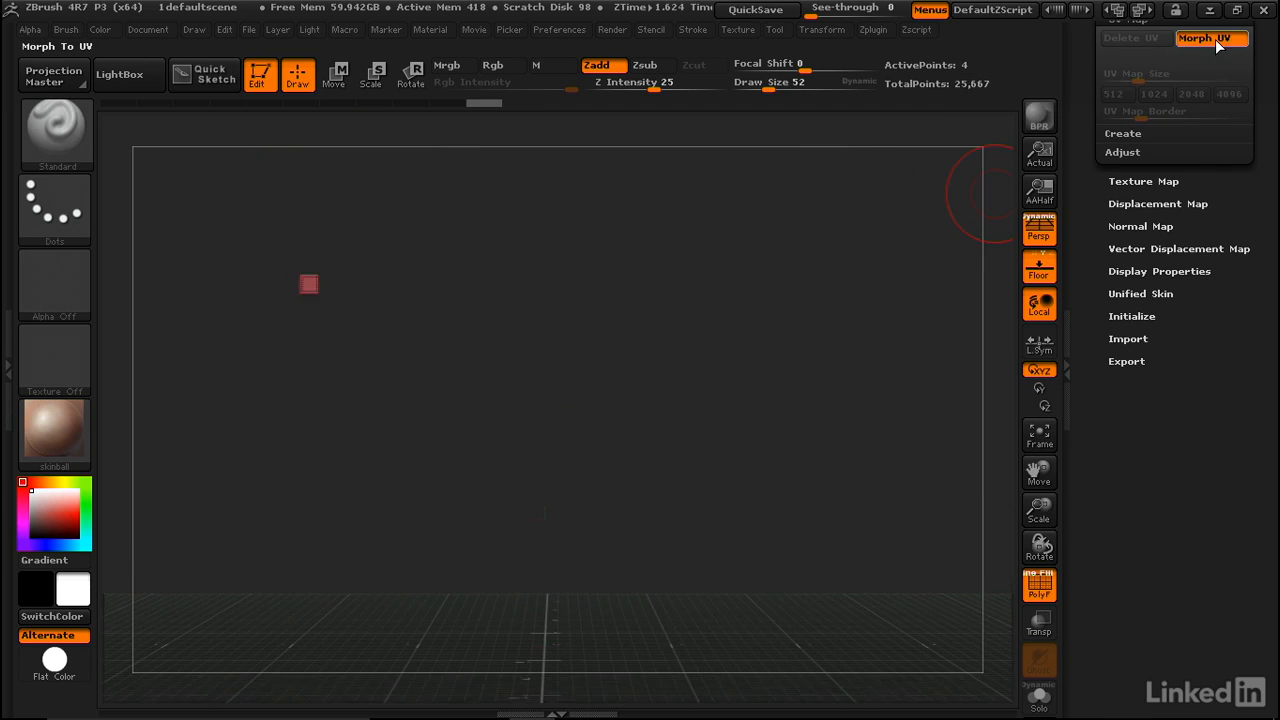
Create planar UVs (Uvp) for the plane and check the layout with Morph UV
{"action": "left_click", "coordinate": [1124, 134]}
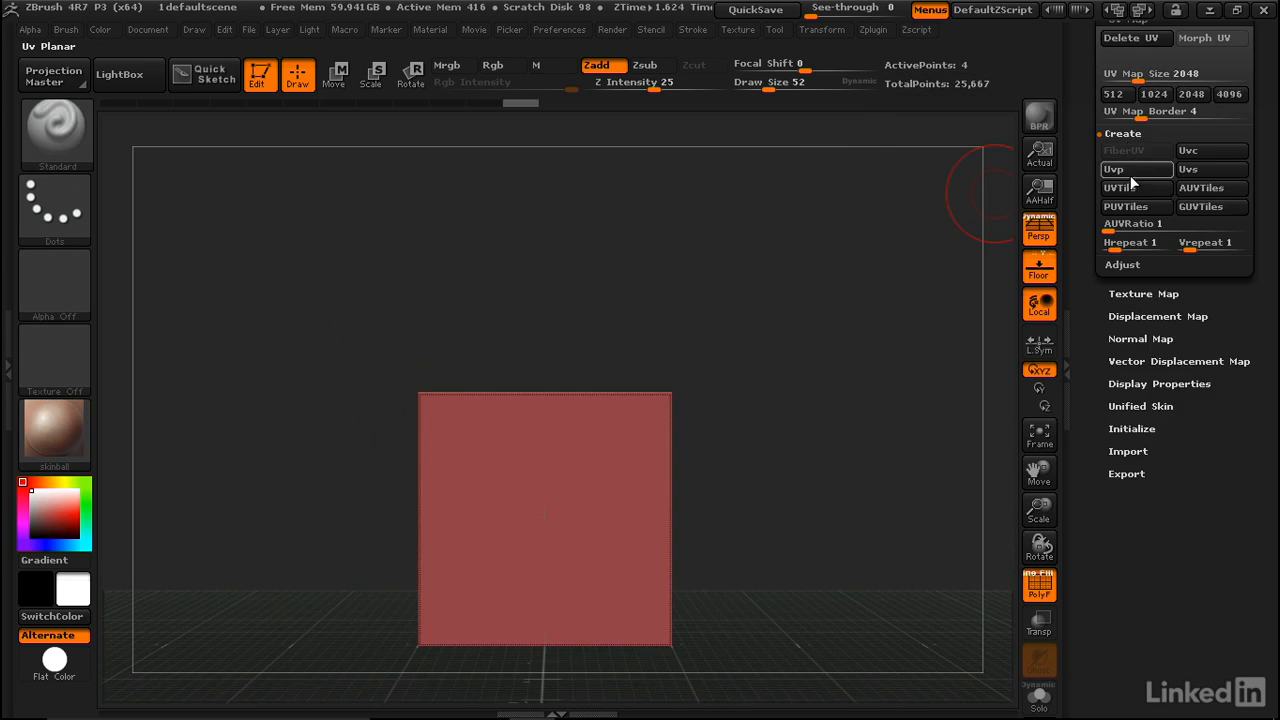
{"action": "left_click", "coordinate": [1130, 172]}
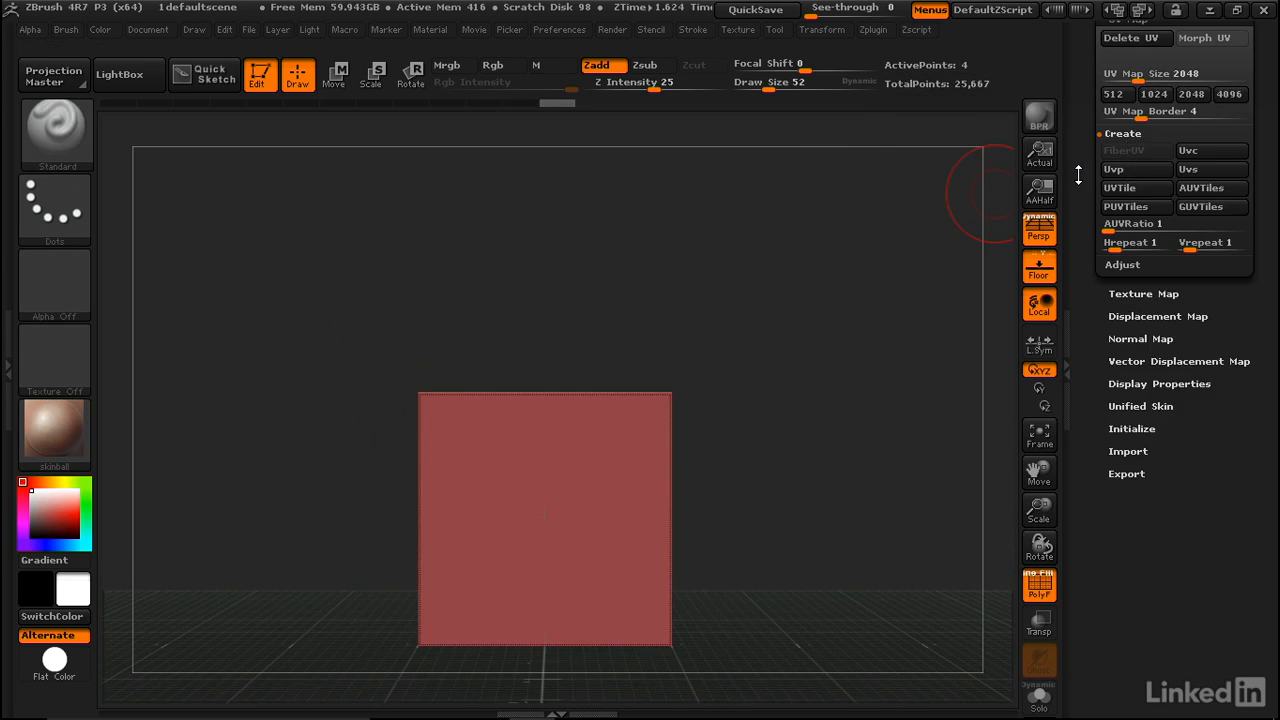
{"action": "left_click", "coordinate": [1214, 39]}
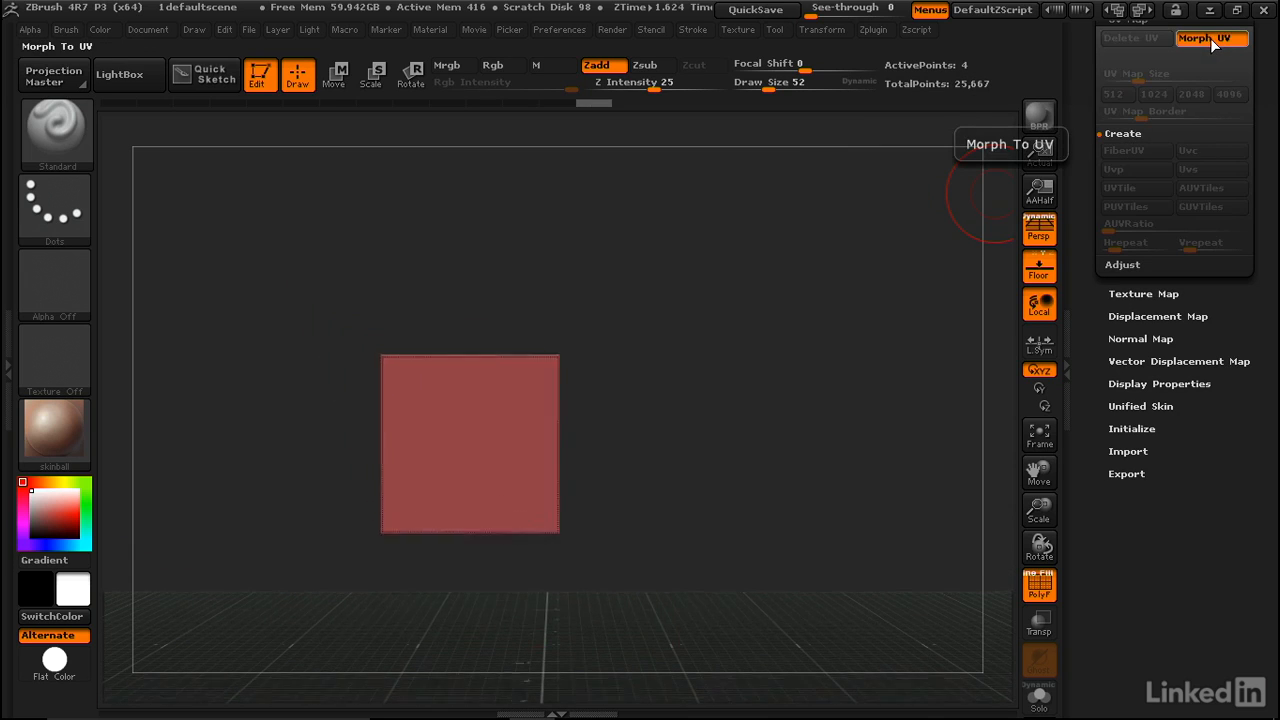
{"action": "left_click", "coordinate": [1208, 39]}
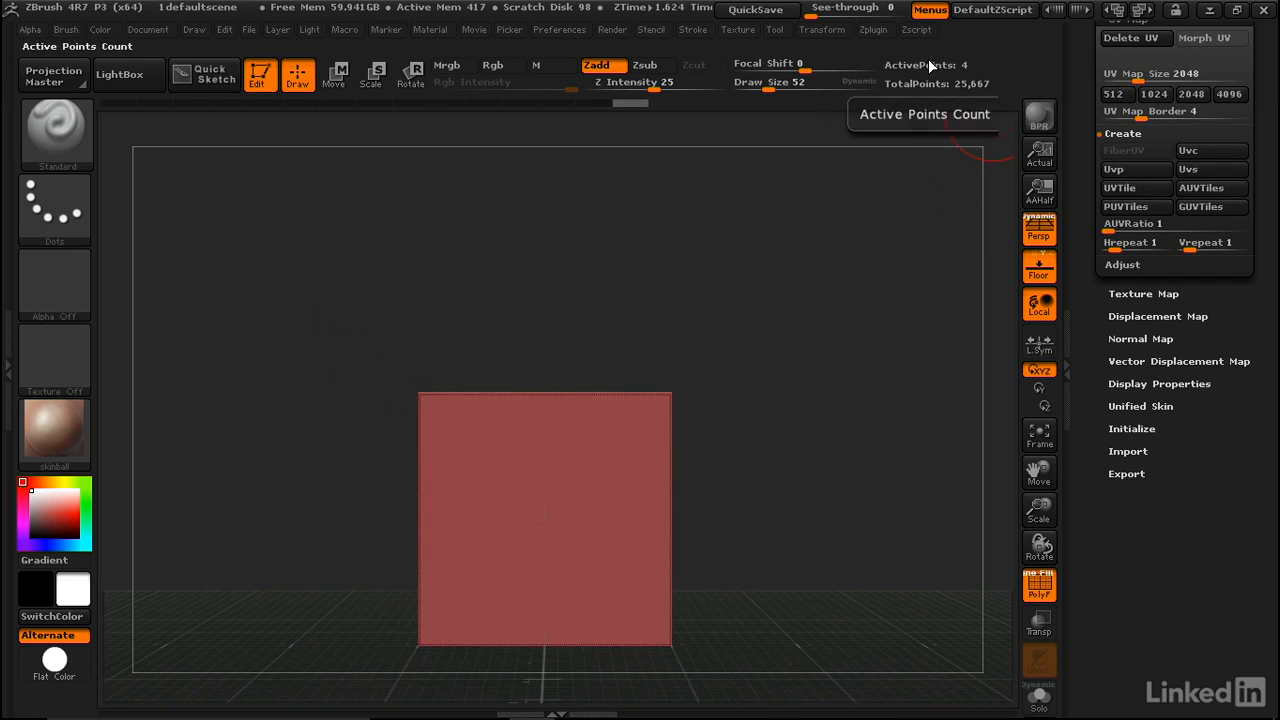
Unwrap the plane with UV Master and check the new UV layout with Morph UV
{"action": "left_click", "coordinate": [879, 31]}
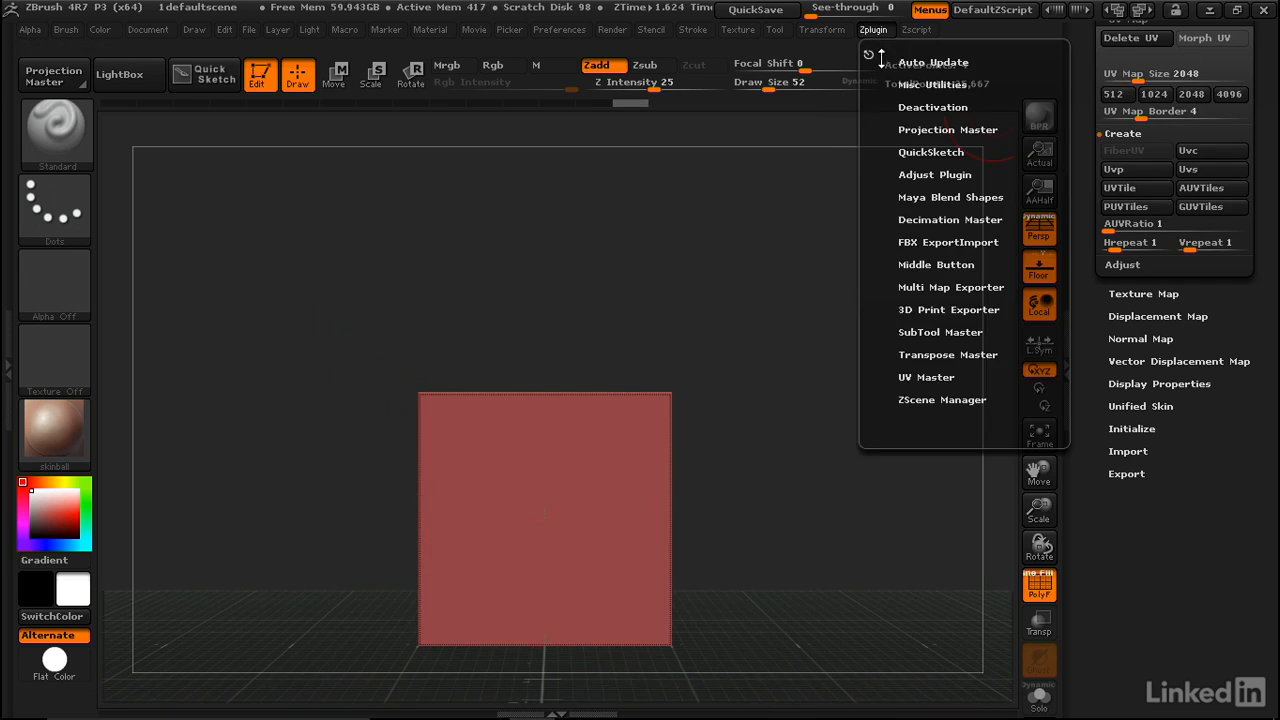
{"action": "left_click", "coordinate": [925, 378]}
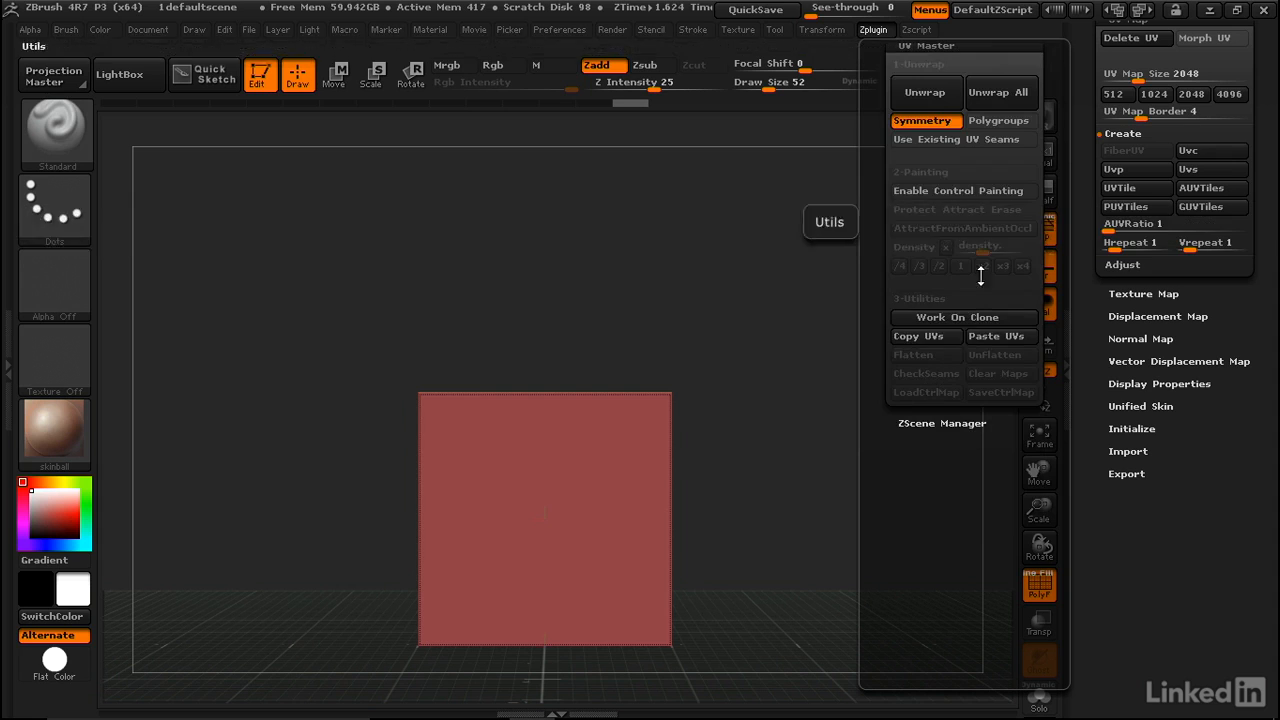
{"action": "left_click", "coordinate": [936, 92]}
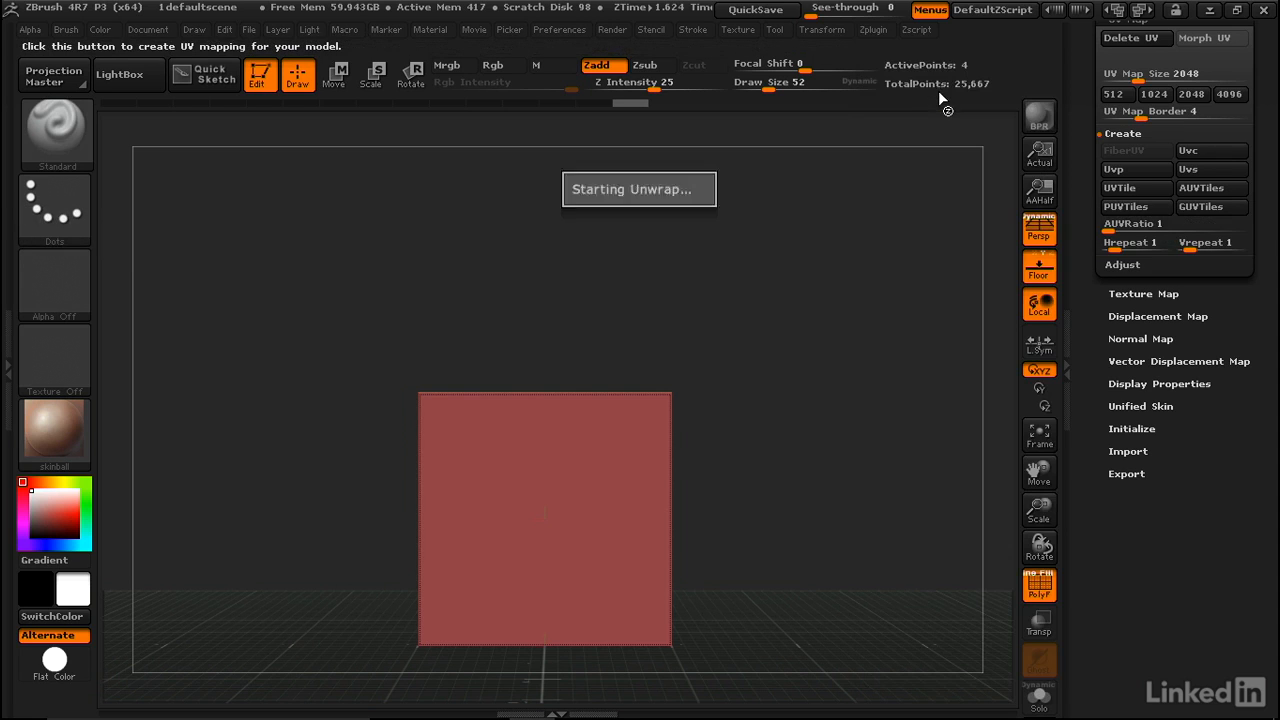
{"action": "left_click", "coordinate": [1201, 37]}
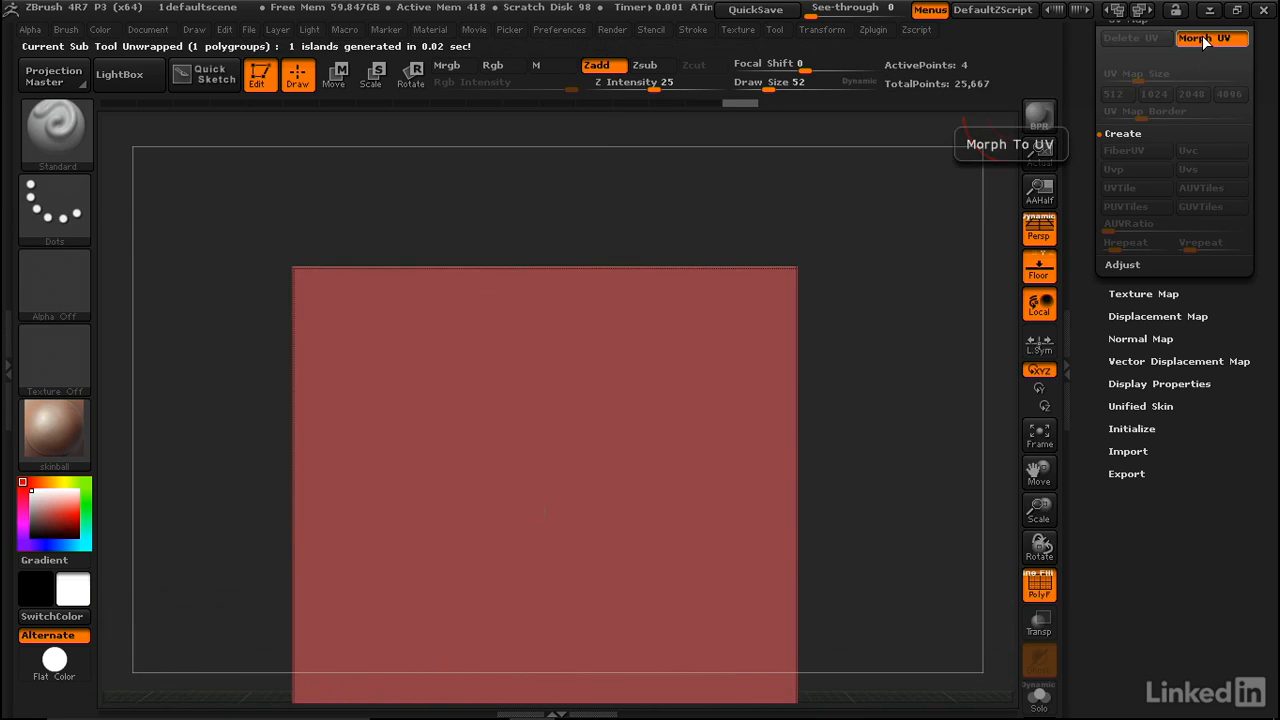
{"action": "mouse_move", "coordinate": [910, 215]}
{"action": "left_mouse_down"}
{"action": "mouse_move", "coordinate": [918, 245]}
{"action": "mouse_move", "coordinate": [923, 228]}
{"action": "left_mouse_up"}
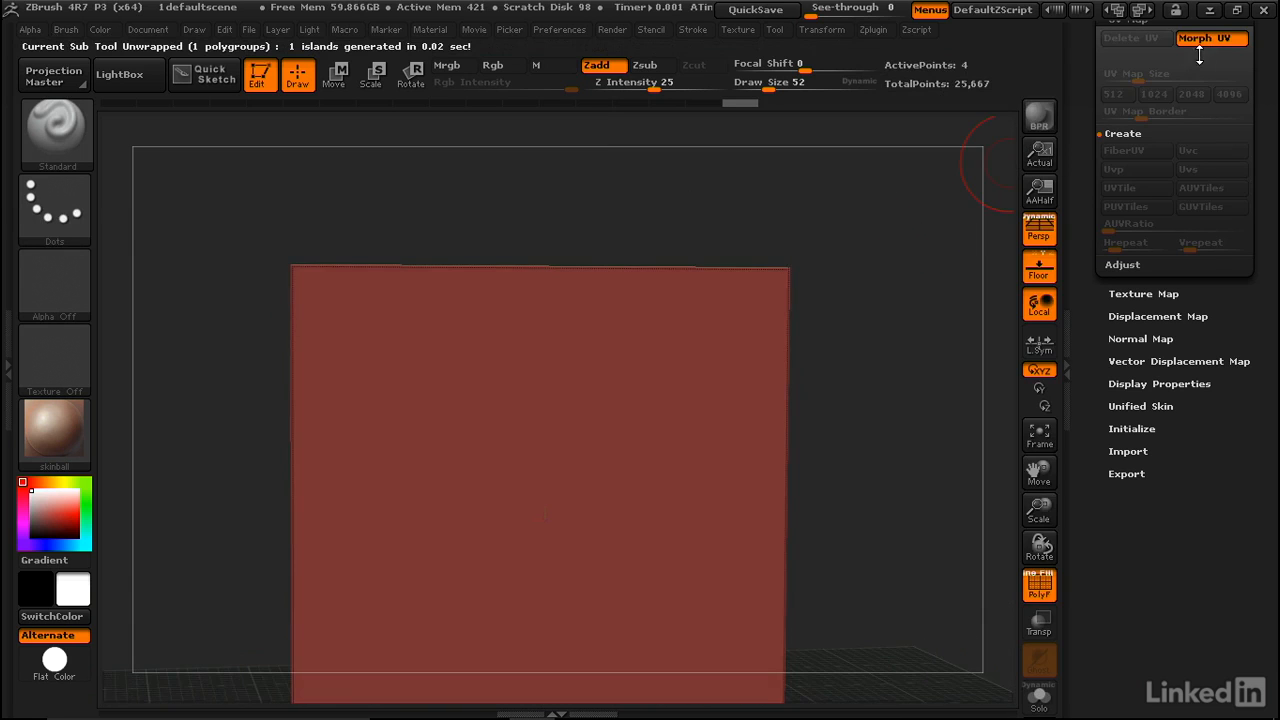
{"action": "left_click", "coordinate": [1203, 41]}
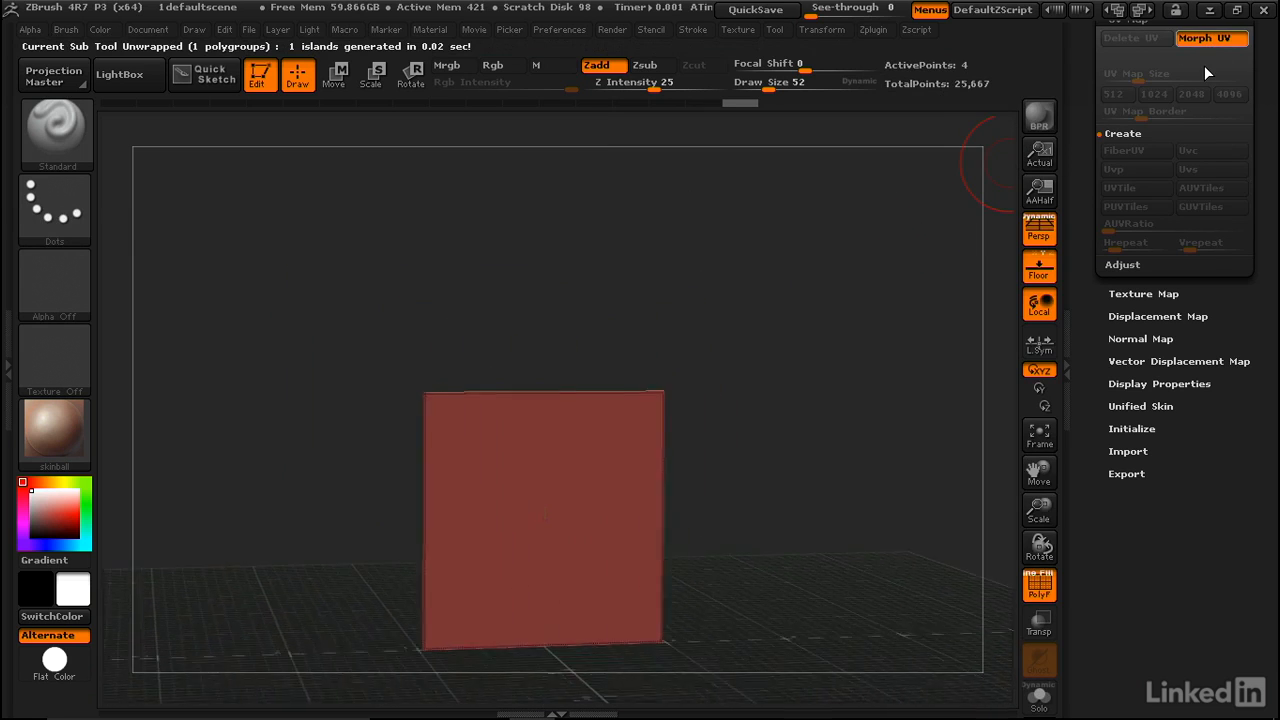
Set the plane's geometry to subdivision level 6
{"action": "left_click_drag", "start_coordinate": [1087, 82], "coordinate": [1086, 204]}
{"action": "left_click_drag", "start_coordinate": [1091, 77], "coordinate": [1172, 153]}
{"action": "left_click", "coordinate": [1134, 114]}
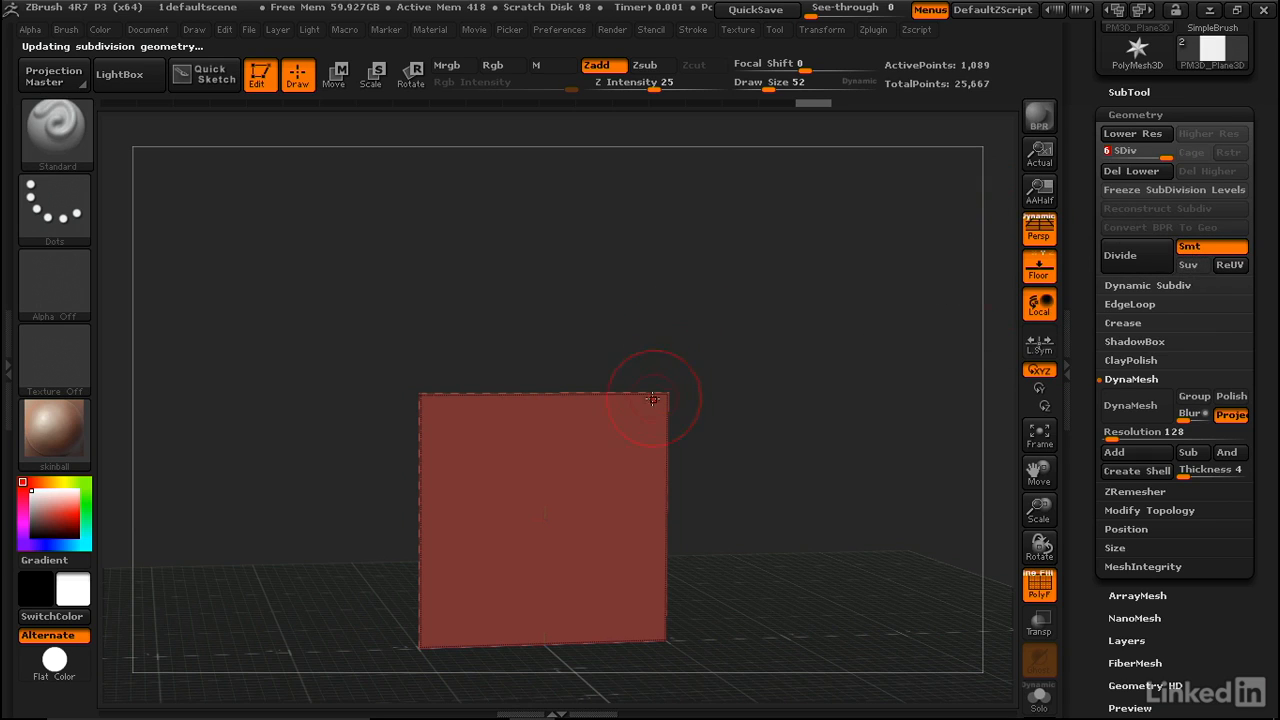
Turn off Smt smoothing and divide the plane repeatedly up to subdivision level 12
{"action": "left_click", "coordinate": [1185, 248]}
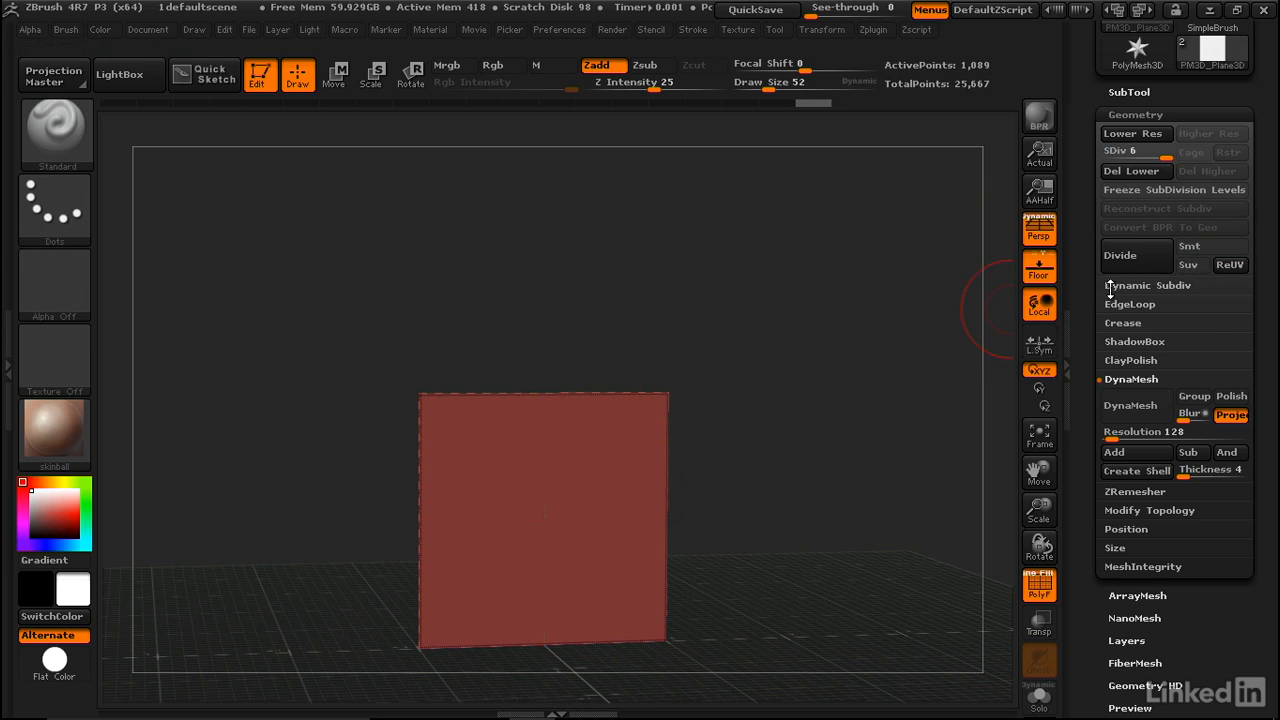
{"action": "left_click", "coordinate": [1138, 260]}
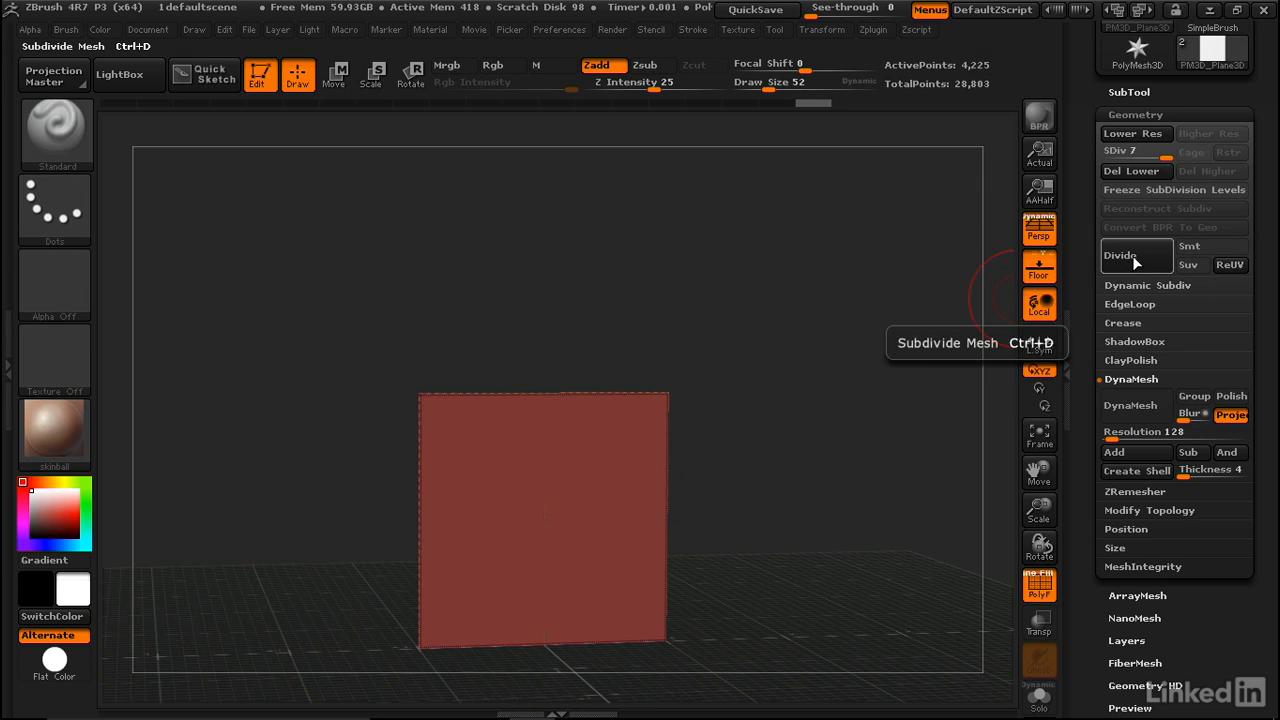
{"action": "left_click", "coordinate": [1138, 260]}
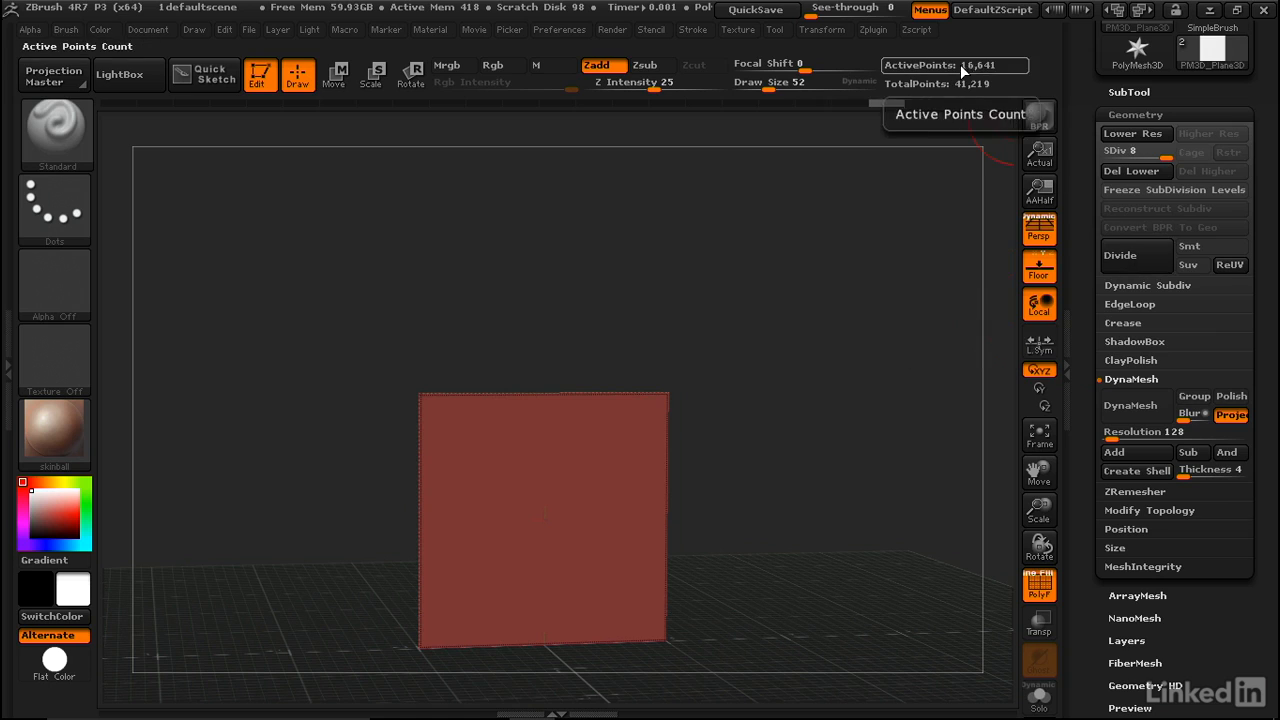
{"action": "left_click", "coordinate": [1142, 260]}
{"action": "left_click", "coordinate": [1142, 259]}
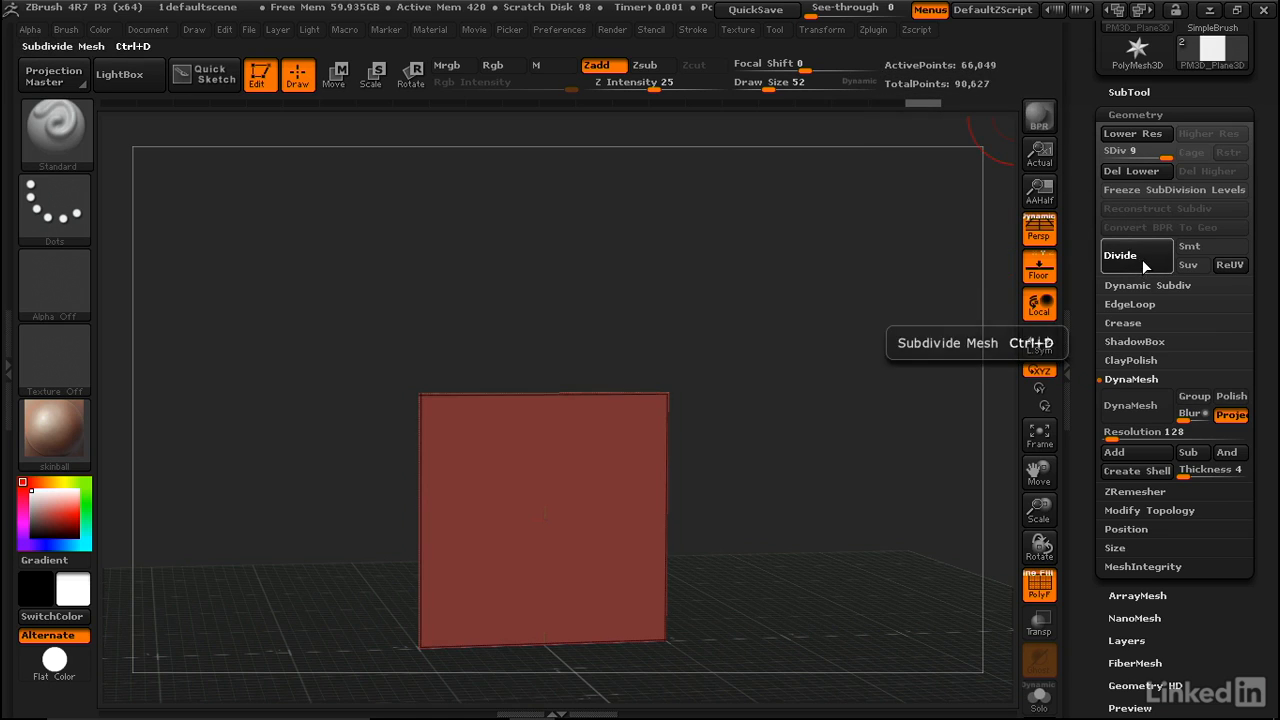
{"action": "left_click", "coordinate": [1140, 261]}
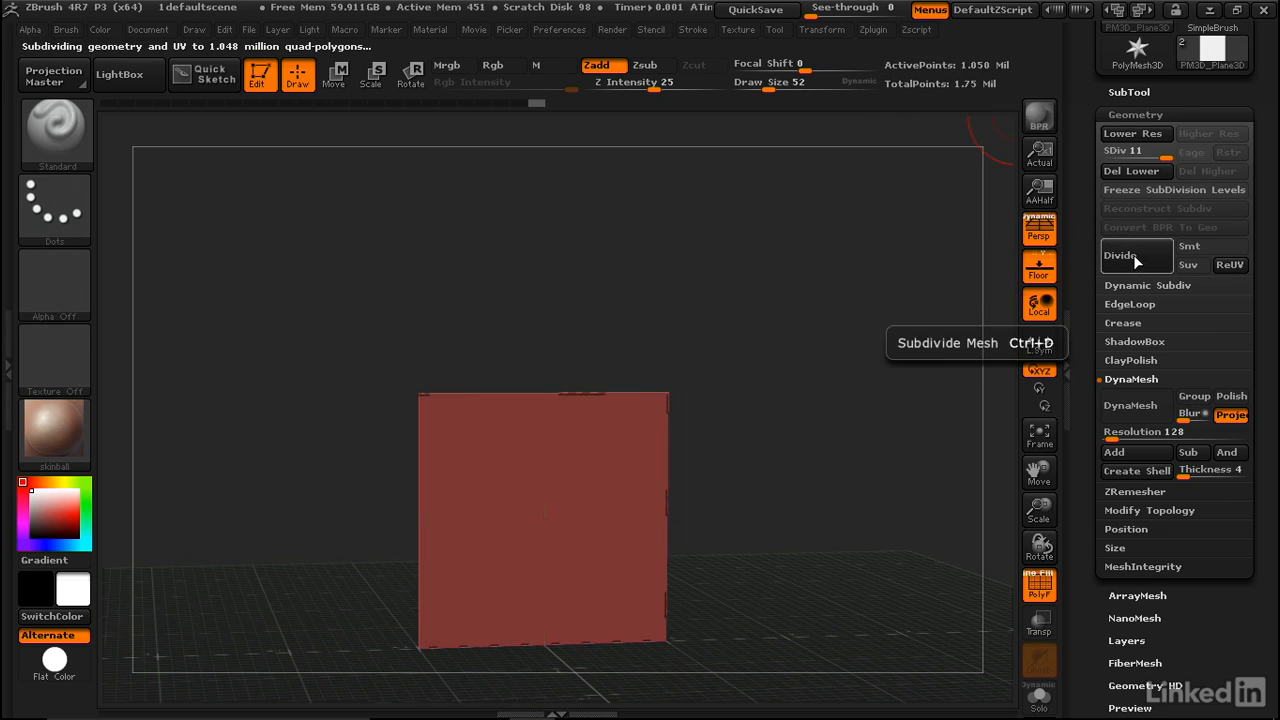
{"action": "left_click", "coordinate": [1136, 261]}
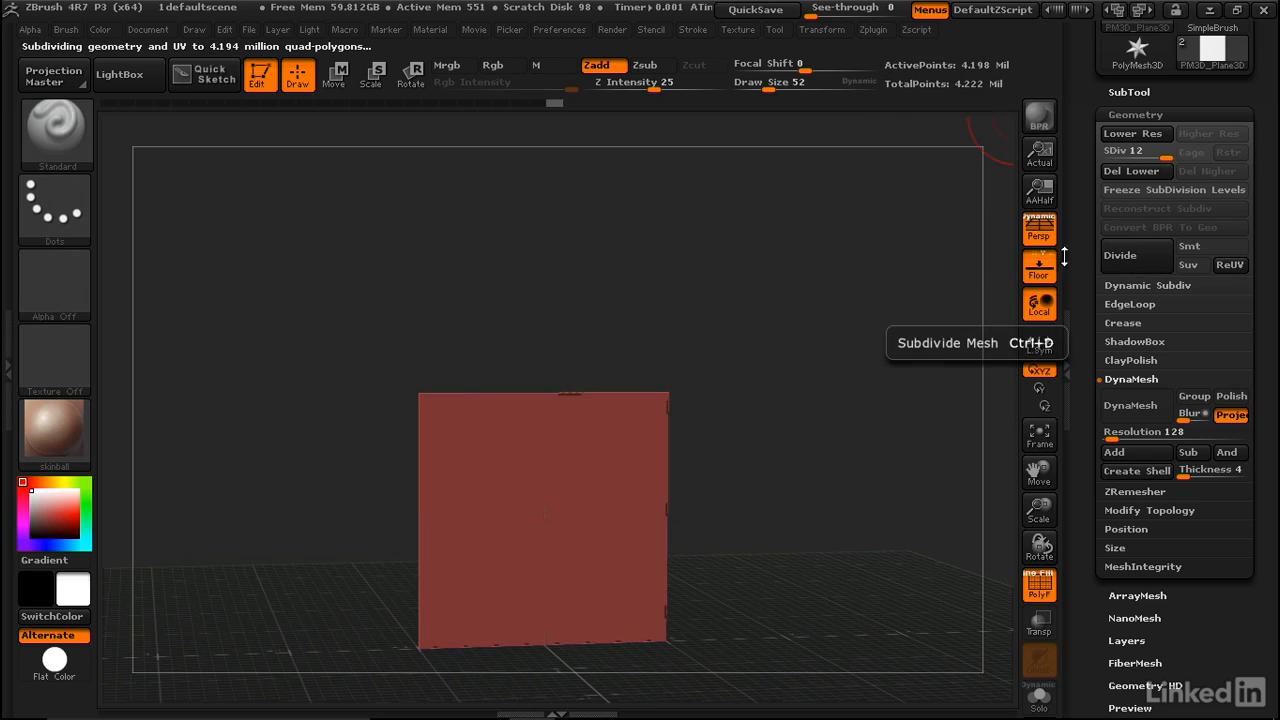
Step the plane down to subdivision level 9
{"action": "left_click_drag", "start_coordinate": [867, 321], "coordinate": [858, 322]}
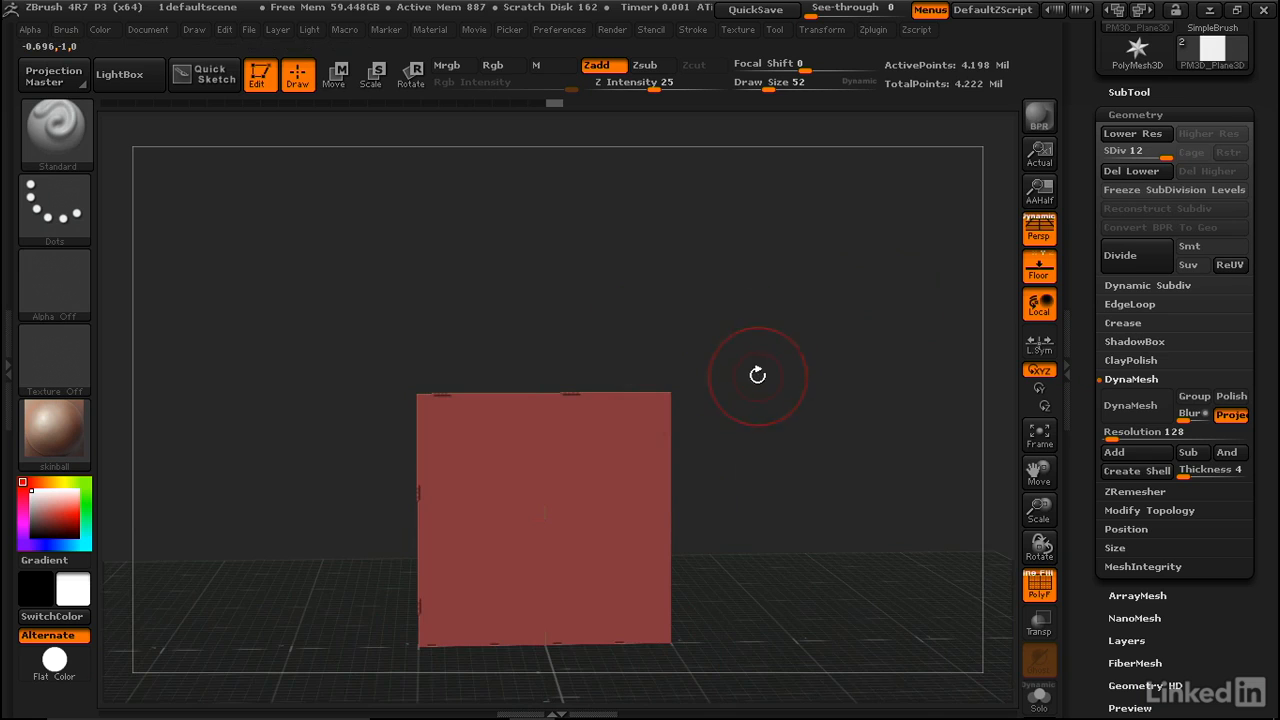
{"action": "left_click_drag", "start_coordinate": [757, 375], "coordinate": [865, 307], "text": "alt"}
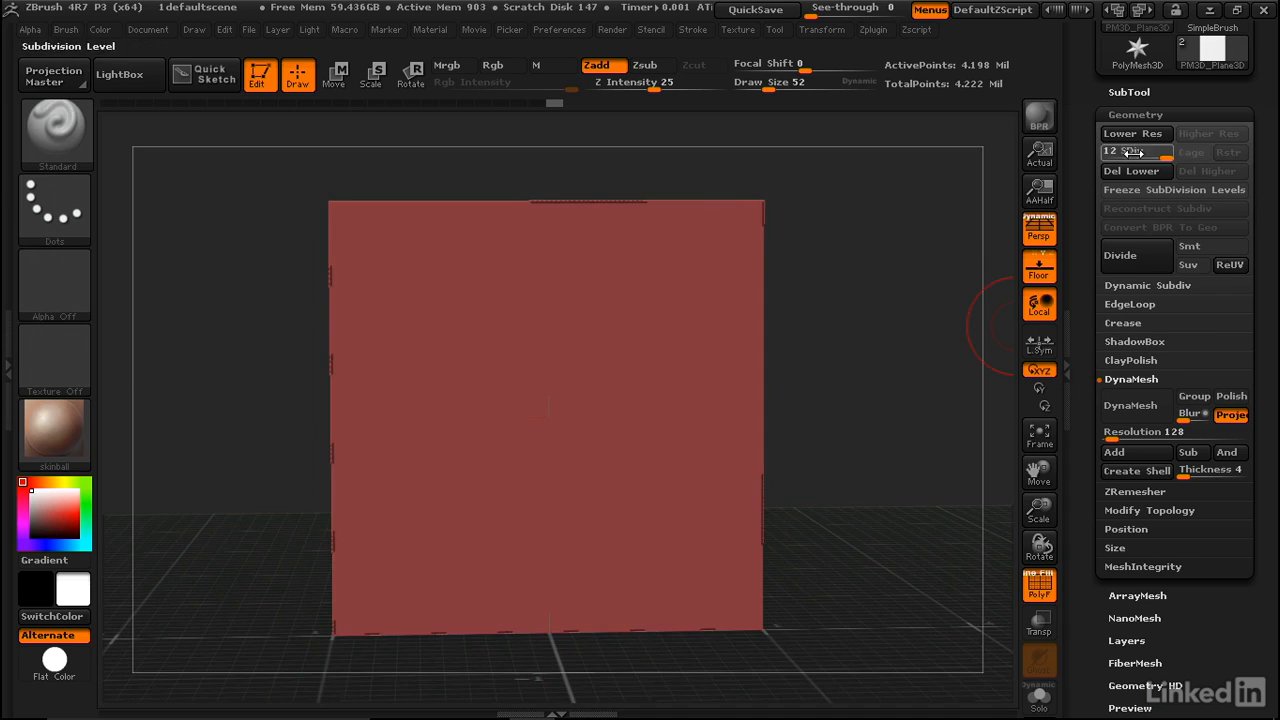
{"action": "key", "text": "shift"}
{"action": "key", "text": "shift+d"}
{"action": "key", "text": "shift+d"}
{"action": "key", "text": "shift+d"}
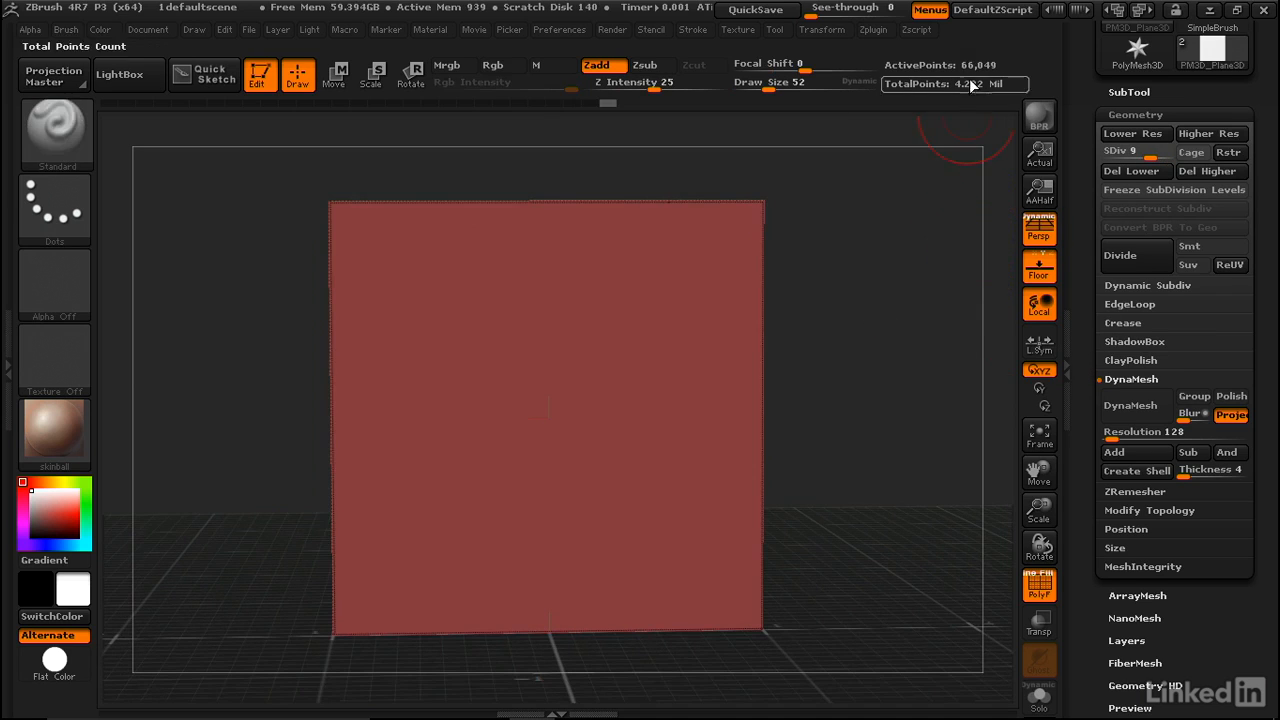
Mask the plane's outer edge with MaskByFeature, keeping only Border enabled and disabling Groups and Crease
{"action": "left_click_drag", "start_coordinate": [1092, 406], "coordinate": [1093, 233]}
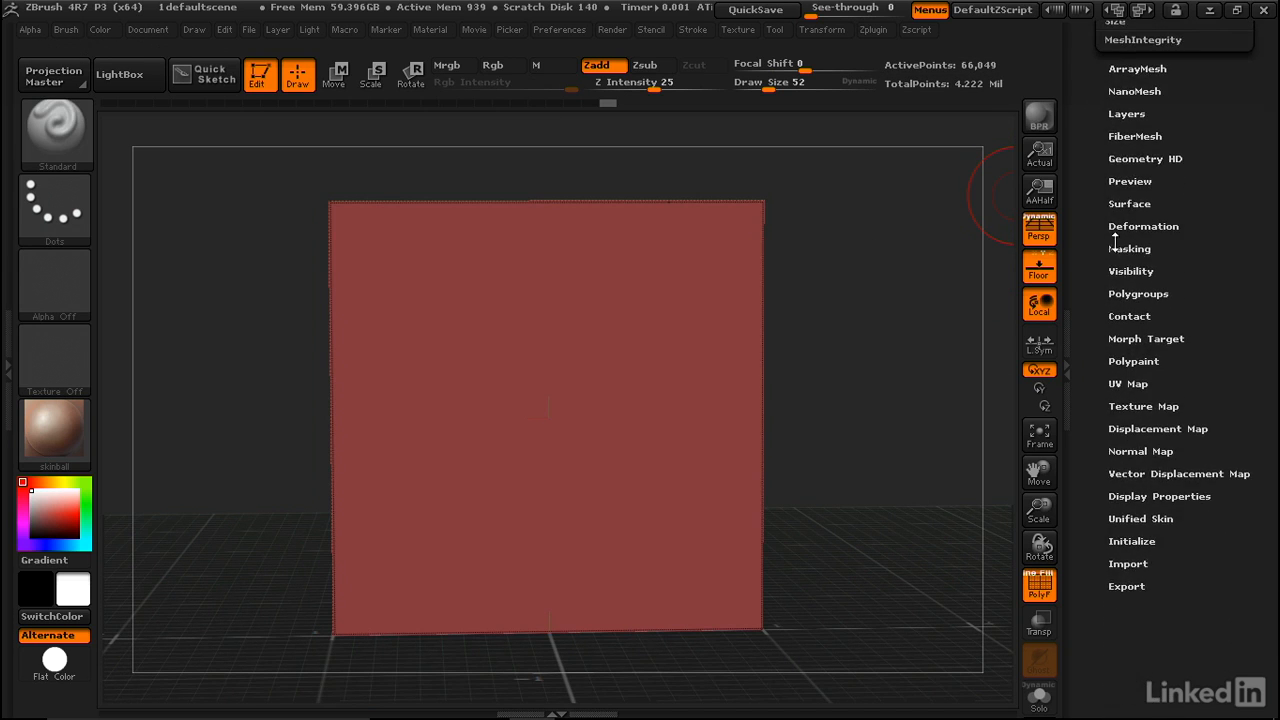
{"action": "left_click", "coordinate": [1116, 247]}
{"action": "left_click", "coordinate": [1197, 160]}
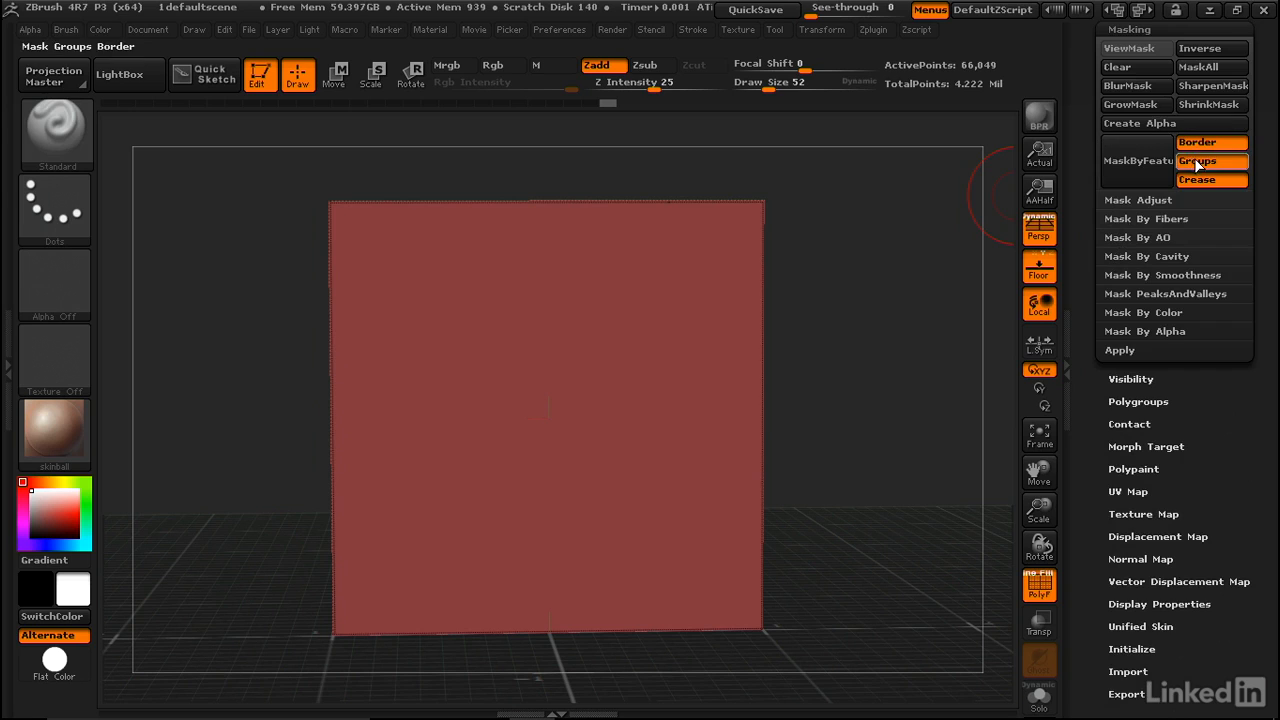
{"action": "left_click", "coordinate": [1197, 179]}
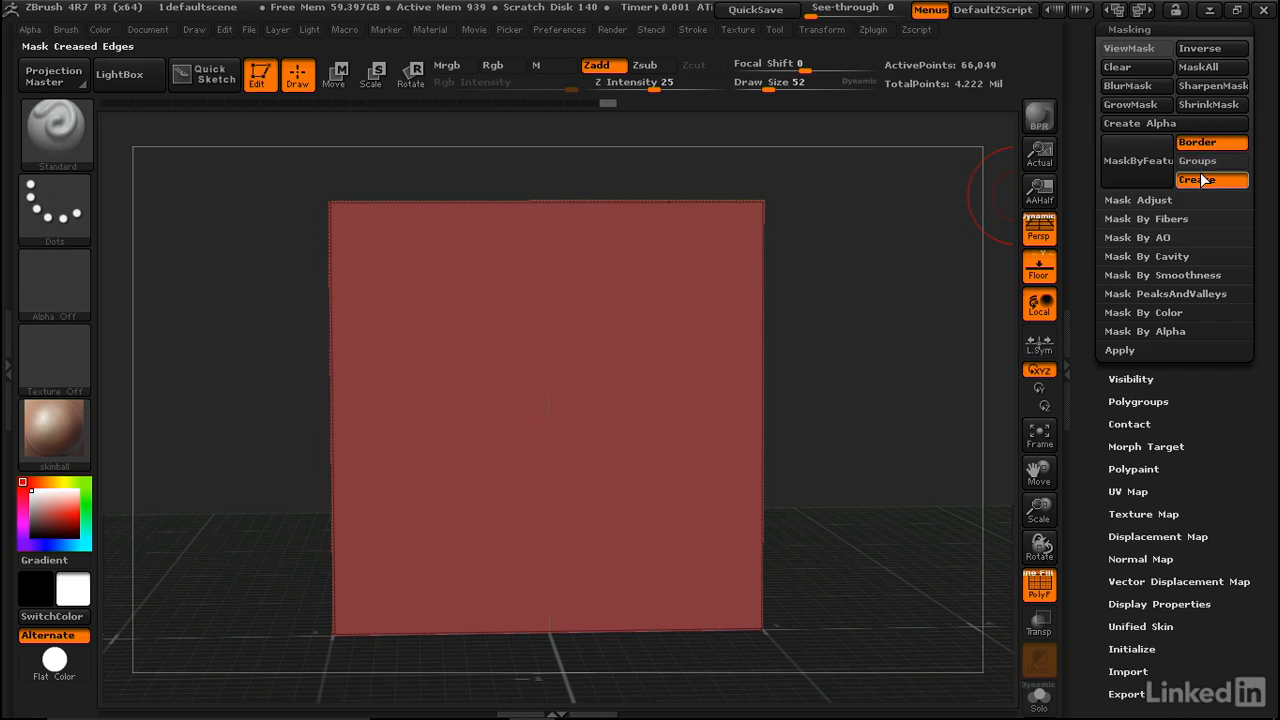
{"action": "left_click", "coordinate": [1139, 154]}
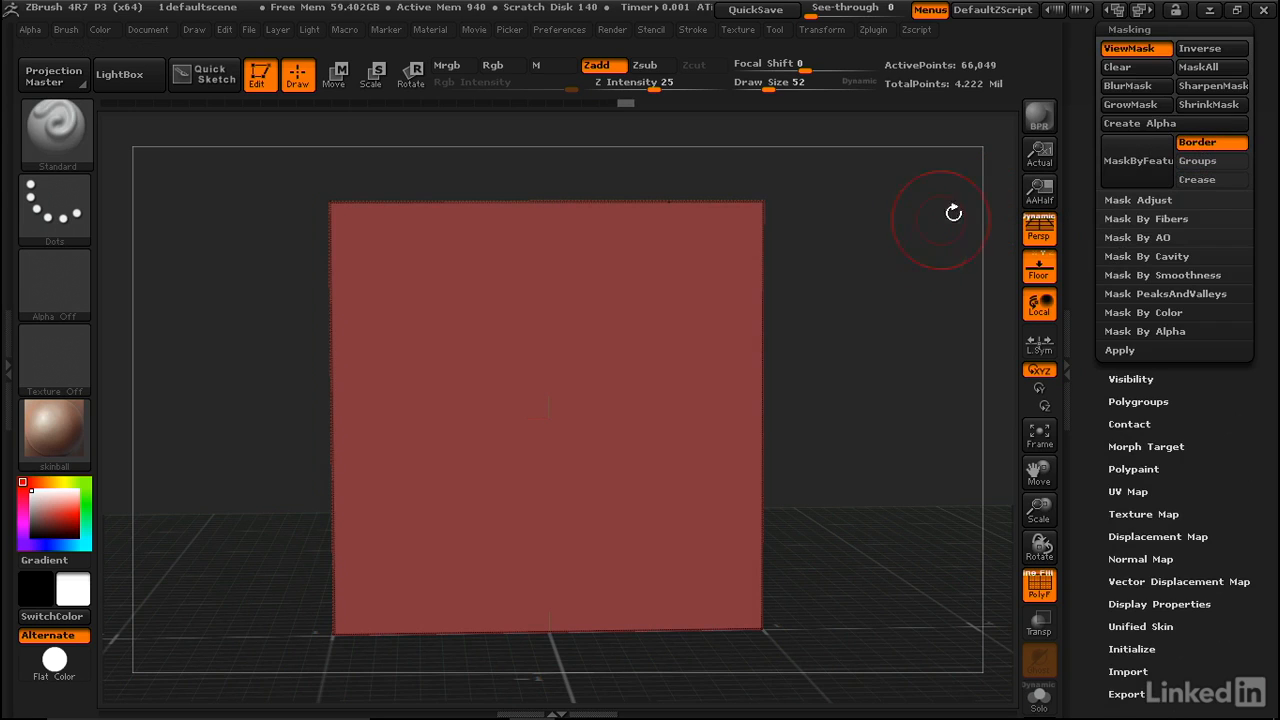
Grow the mask along the plane's border and turn off the polyframe display
{"action": "left_click", "coordinate": [1148, 105]}
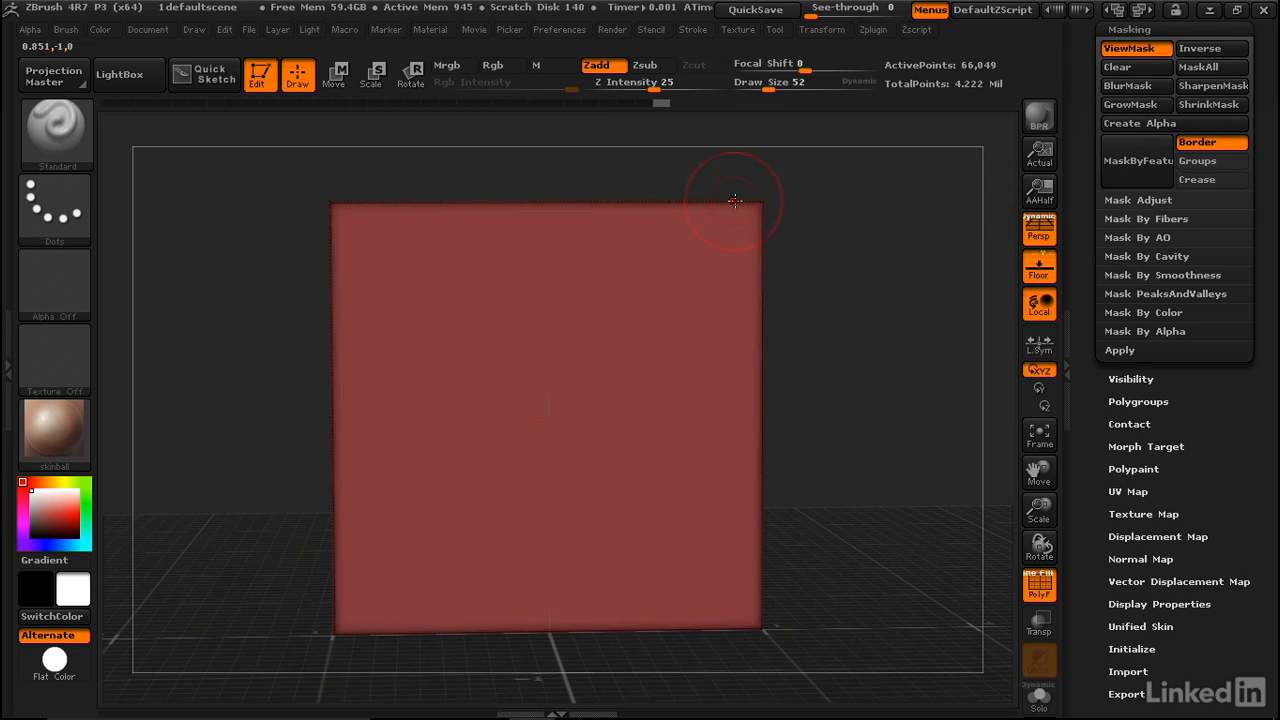
{"action": "left_click_drag", "start_coordinate": [808, 211], "coordinate": [880, 205]}
{"action": "key", "text": "shift+f"}
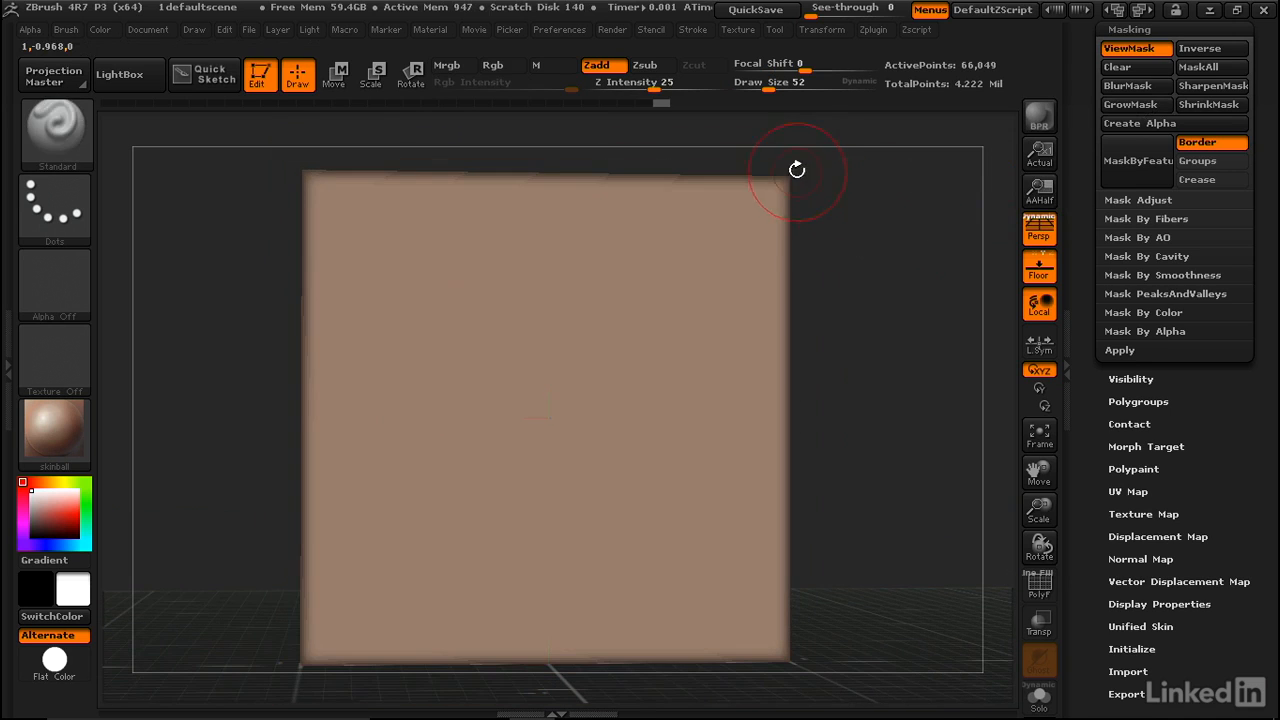
Grow the plane's border mask further and return the plane to subdivision level 12
{"action": "left_click", "coordinate": [1126, 108]}
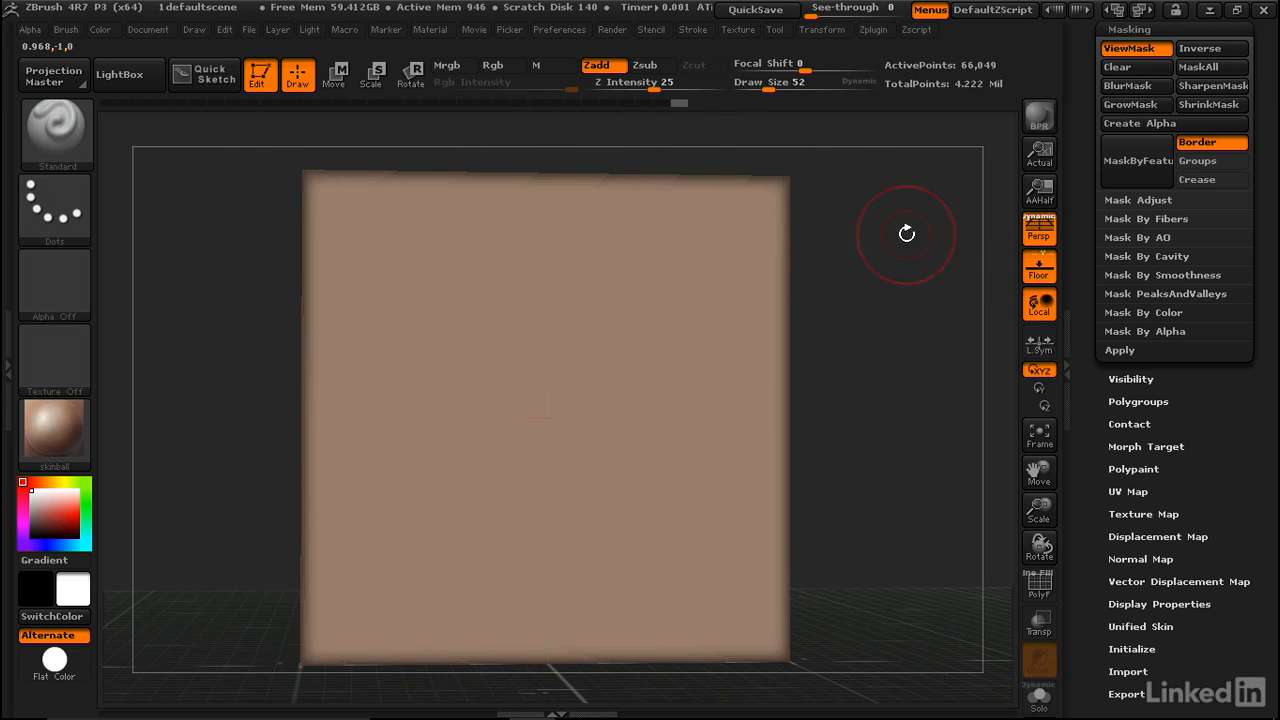
{"action": "mouse_move", "coordinate": [905, 232]}
{"action": "left_mouse_down"}
{"action": "mouse_move", "coordinate": [890, 263]}
{"action": "mouse_move", "coordinate": [900, 237]}
{"action": "left_mouse_up"}
{"action": "left_click_drag", "start_coordinate": [1090, 62], "coordinate": [1082, 231]}
{"action": "left_click", "coordinate": [1127, 340]}
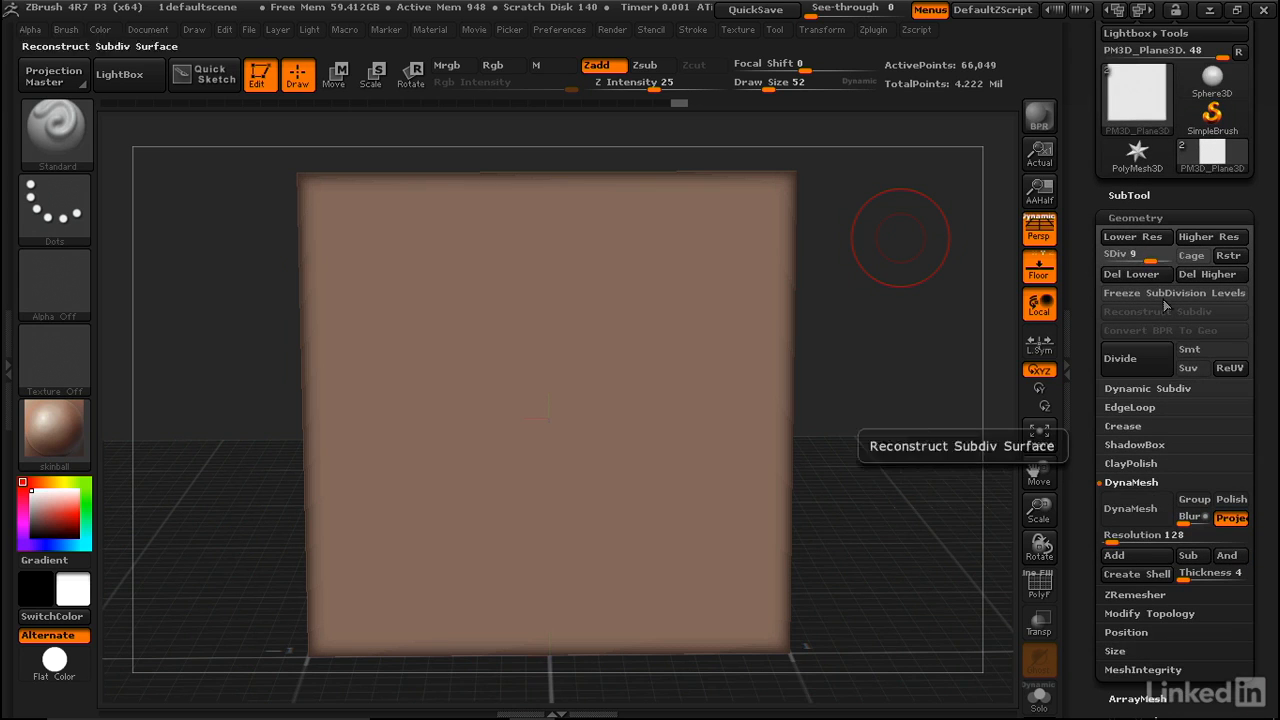
{"action": "left_click_drag", "start_coordinate": [1170, 258], "coordinate": [1186, 262]}
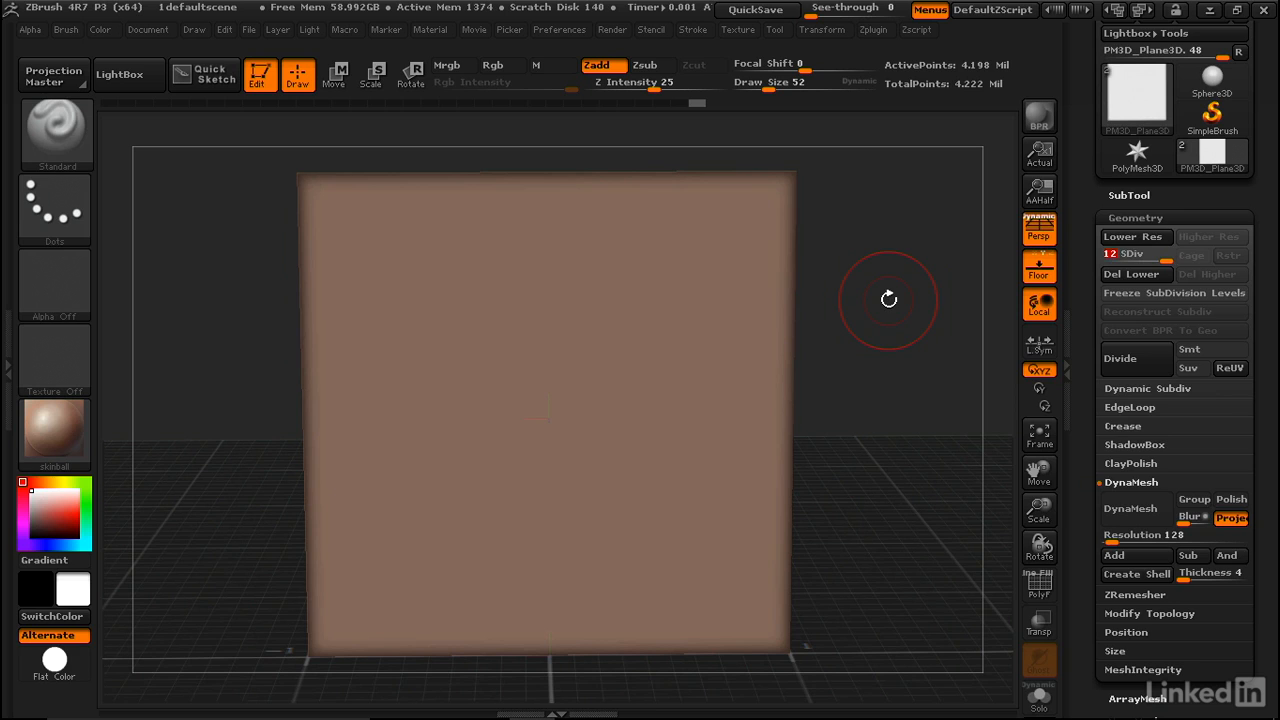
Choose the Dam_Standard brush with Z Intensity 32 and Draw Size 185, facing the plane straight on
{"action": "key", "text": "b"}
{"action": "key", "text": "d"}
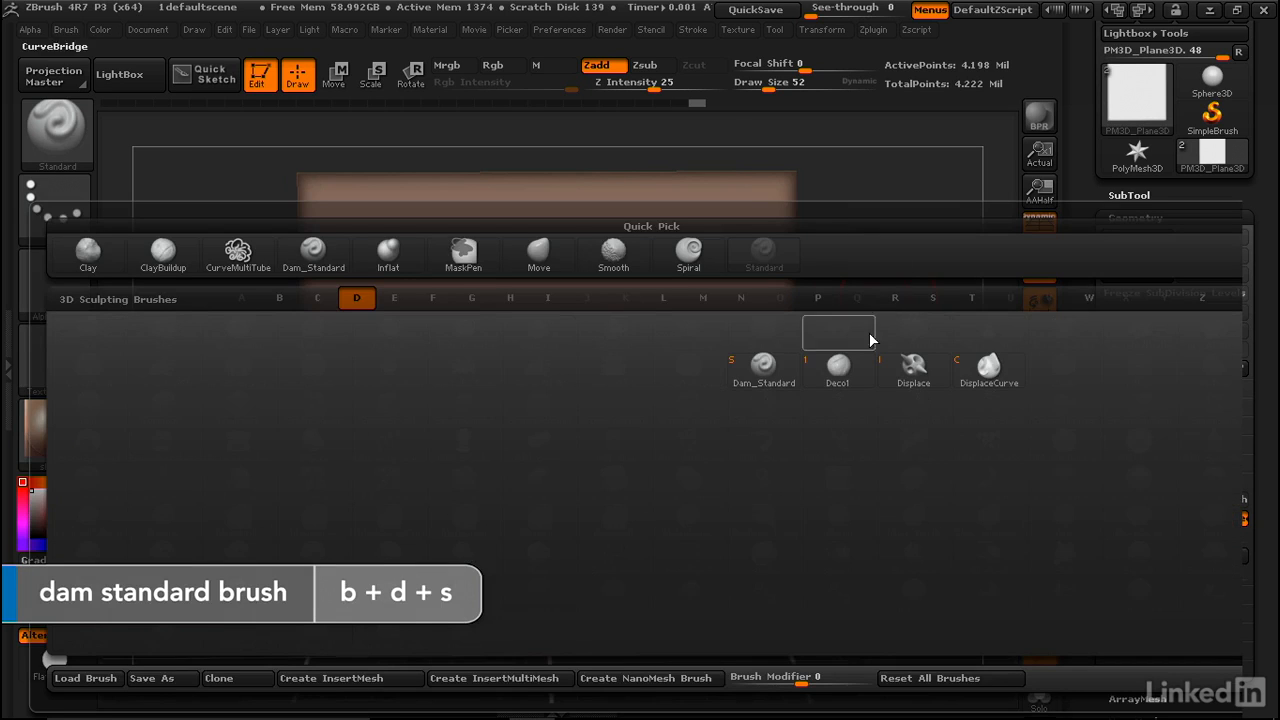
{"action": "key", "text": "s"}
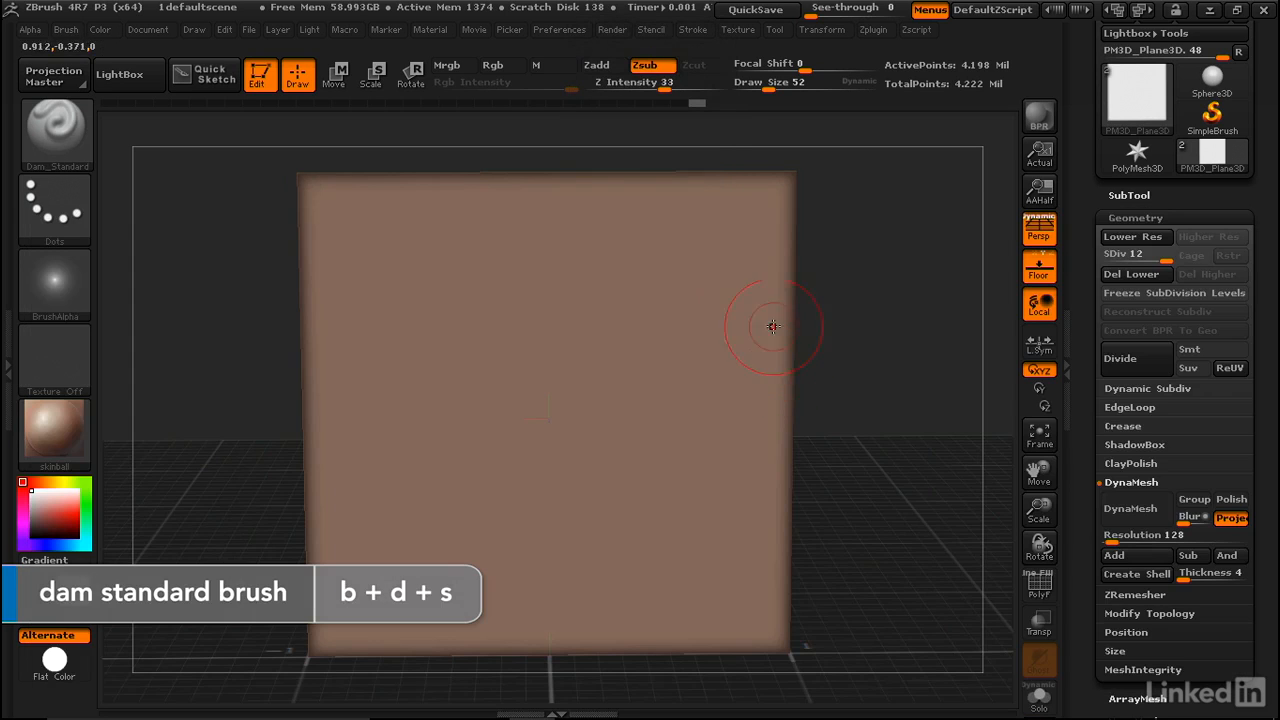
{"action": "left_click_drag", "start_coordinate": [664, 85], "coordinate": [662, 83]}
{"action": "left_click_drag", "start_coordinate": [768, 83], "coordinate": [795, 88]}
{"action": "left_click_drag", "start_coordinate": [891, 243], "coordinate": [872, 225], "text": "alt"}
{"action": "left_click_drag", "start_coordinate": [868, 232], "coordinate": [808, 258], "text": "shift"}
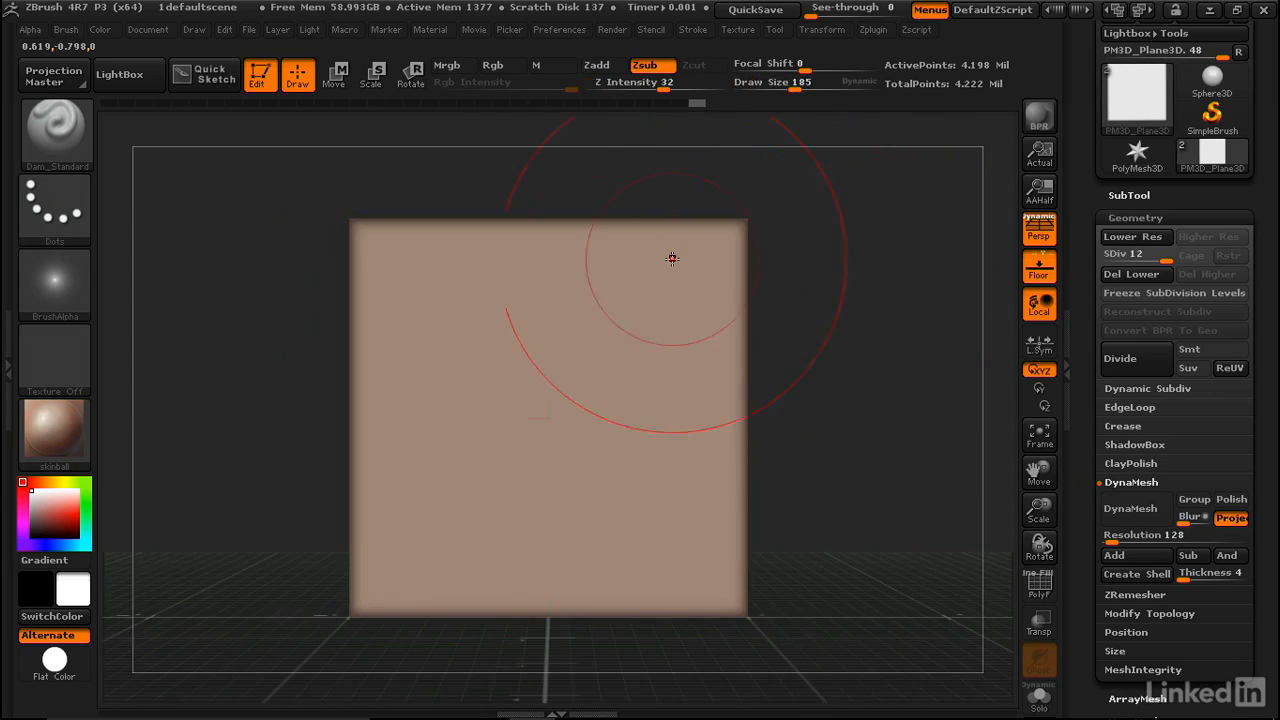
Test a short brush stroke down from the plane's upper edge and undo it
{"action": "left_click_drag", "start_coordinate": [546, 226], "coordinate": [553, 325]}
{"action": "key", "text": "ctrl"}
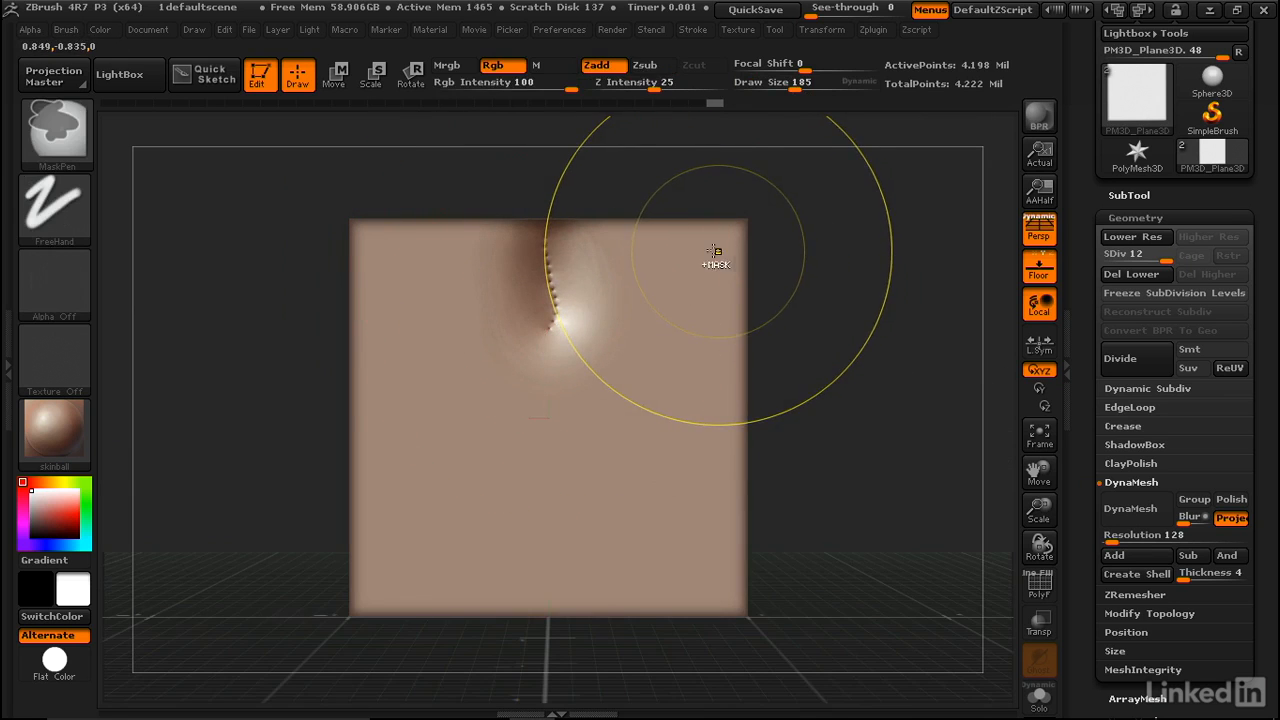
{"action": "key", "text": "ctrl+z"}
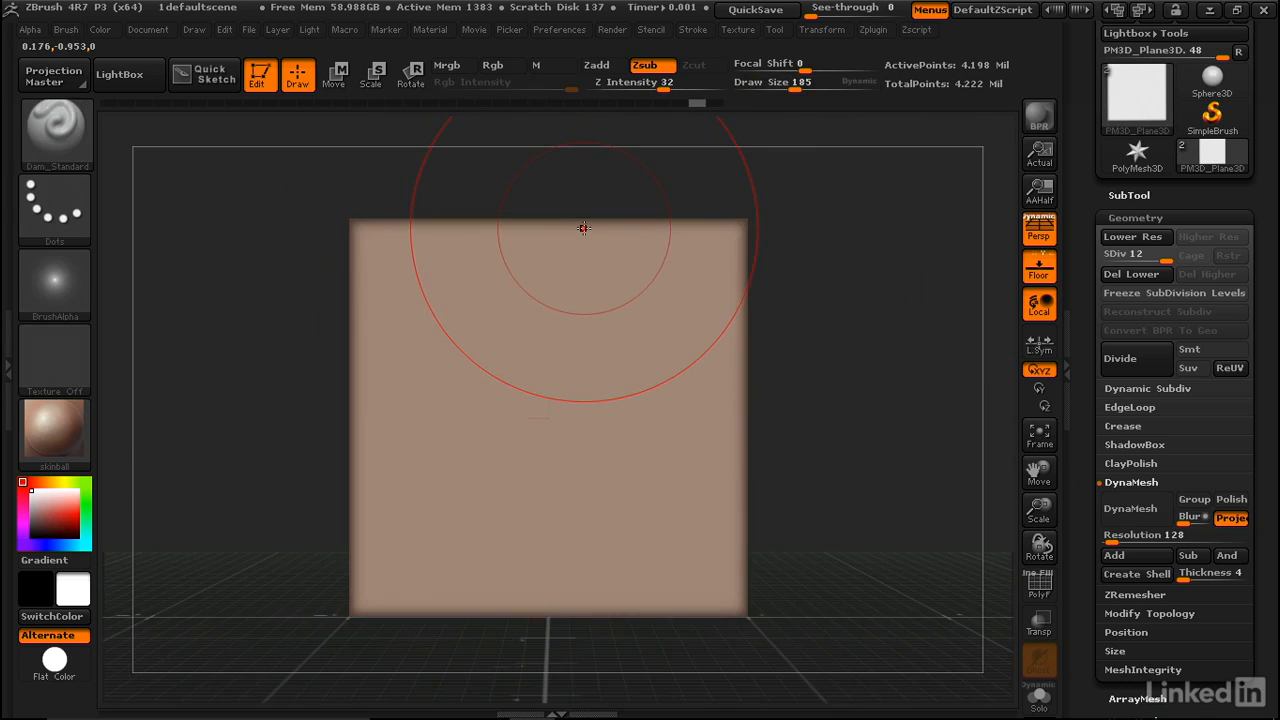
Switch the brush's stroke type to FreeHand, try it with a vertical stroke on the plane and undo that stroke
{"action": "left_click", "coordinate": [75, 205]}
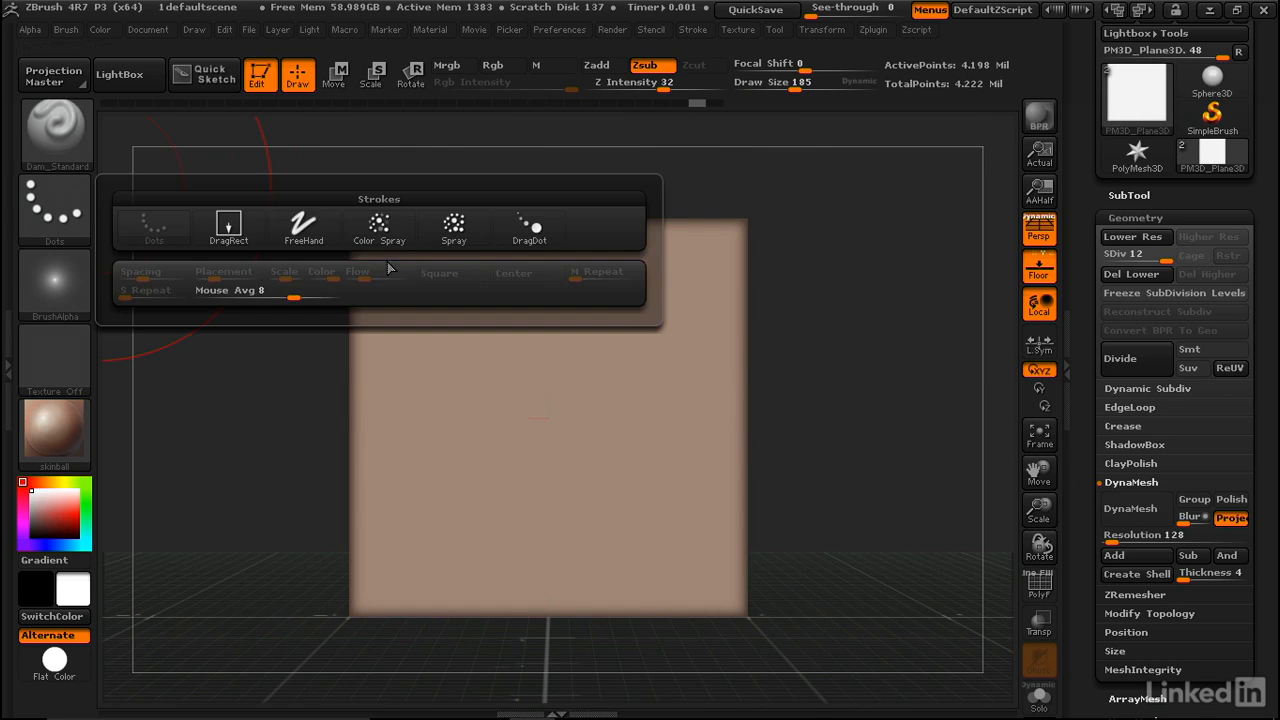
{"action": "left_click", "coordinate": [301, 230]}
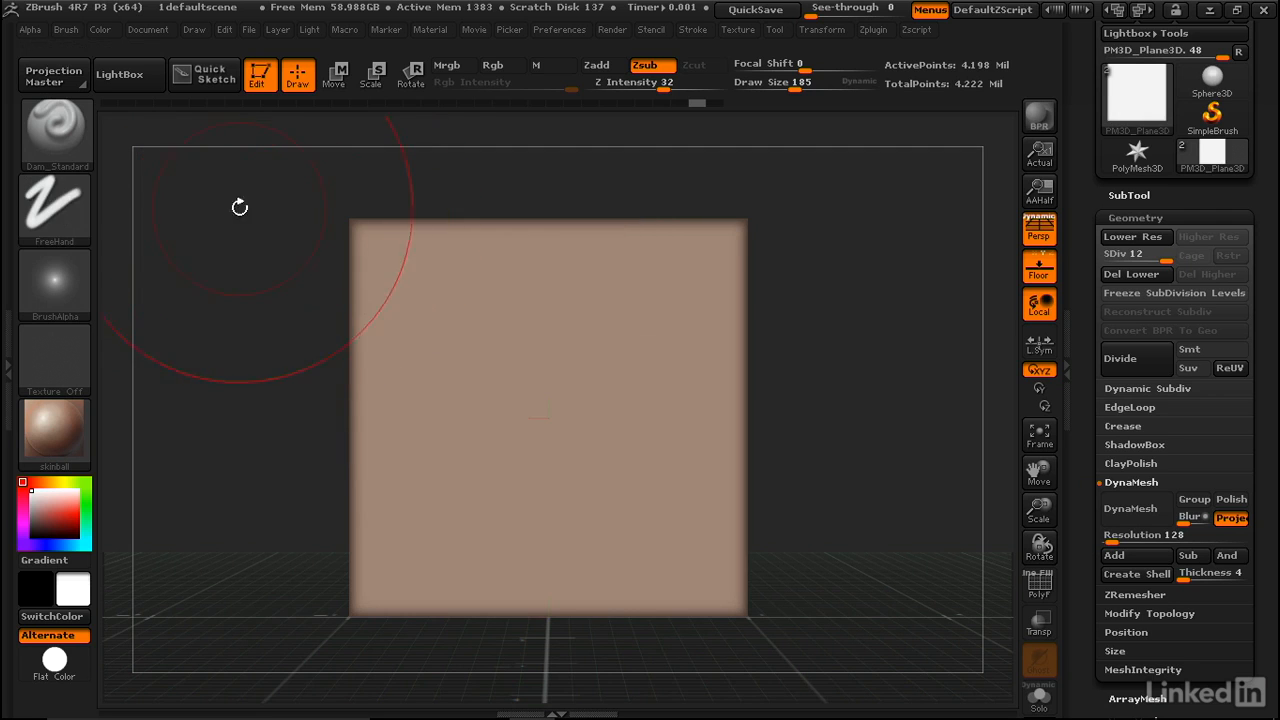
{"action": "left_click_drag", "start_coordinate": [531, 268], "coordinate": [538, 311]}
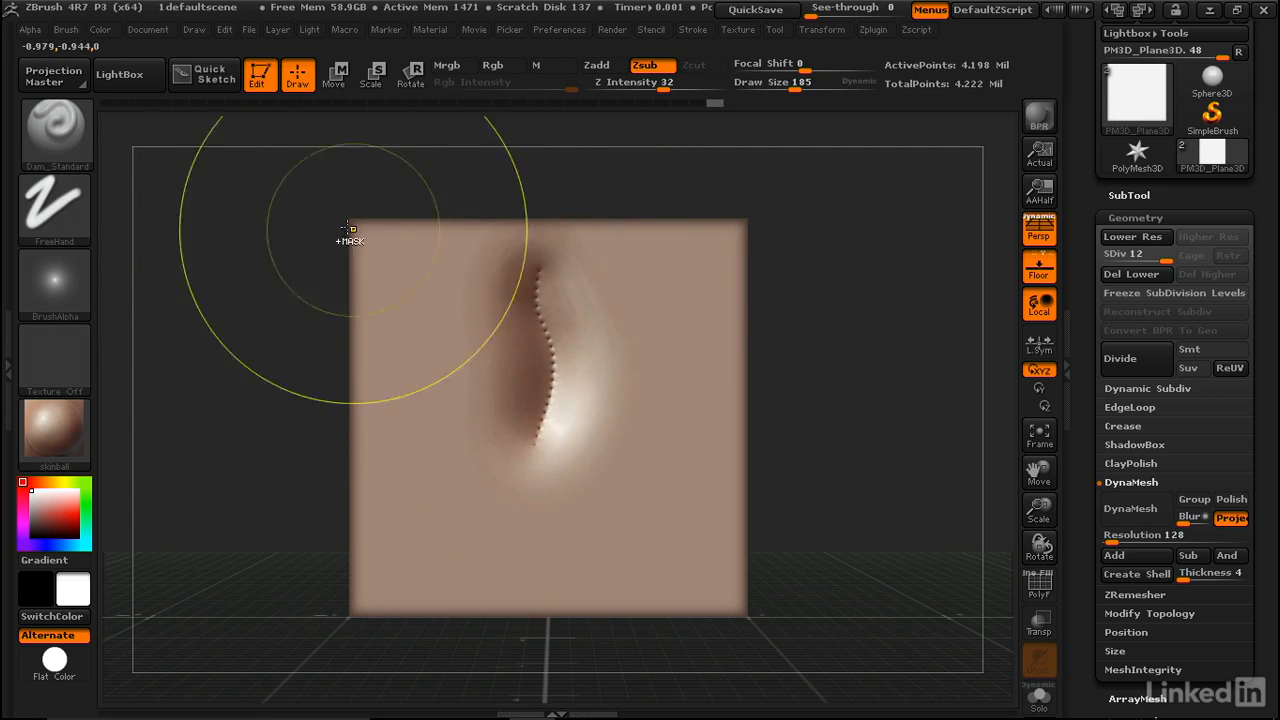
{"action": "key", "text": "ctrl+z"}
Lower the brush's Lazy Mouse LazyStep to 0.0026
{"action": "left_click", "coordinate": [58, 202]}
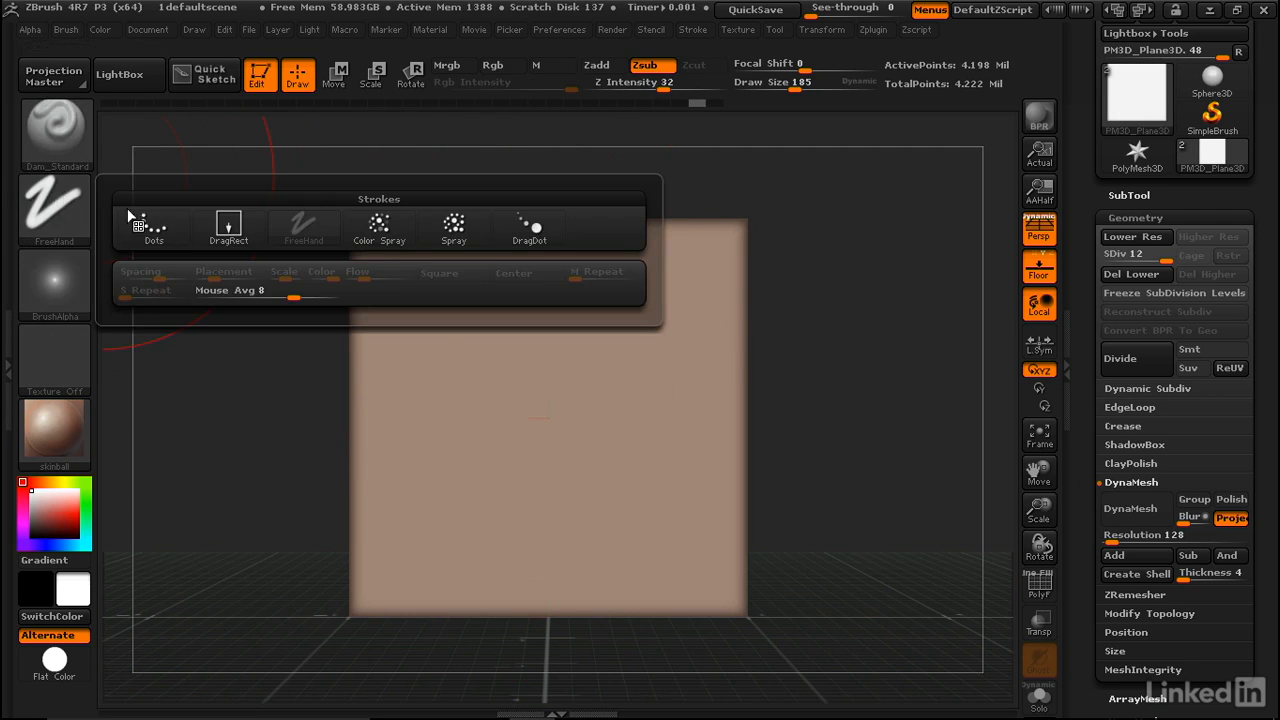
{"action": "left_click", "coordinate": [692, 30]}
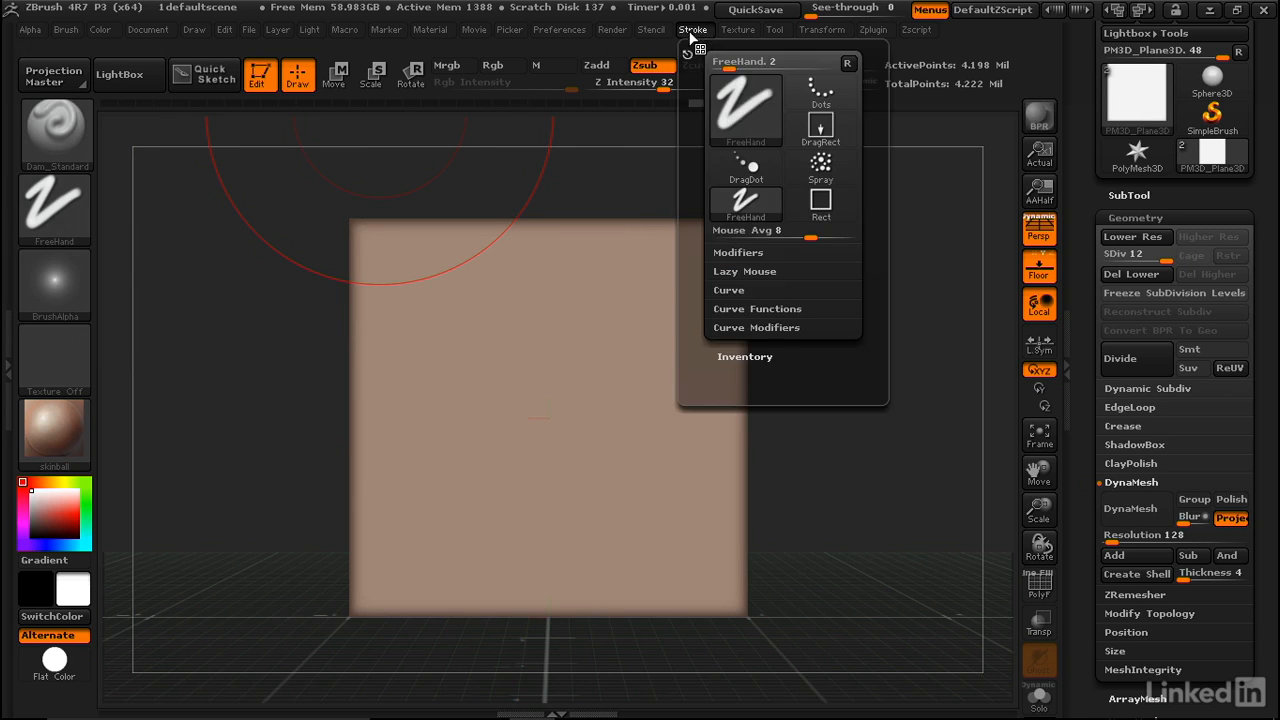
{"action": "left_click", "coordinate": [738, 252]}
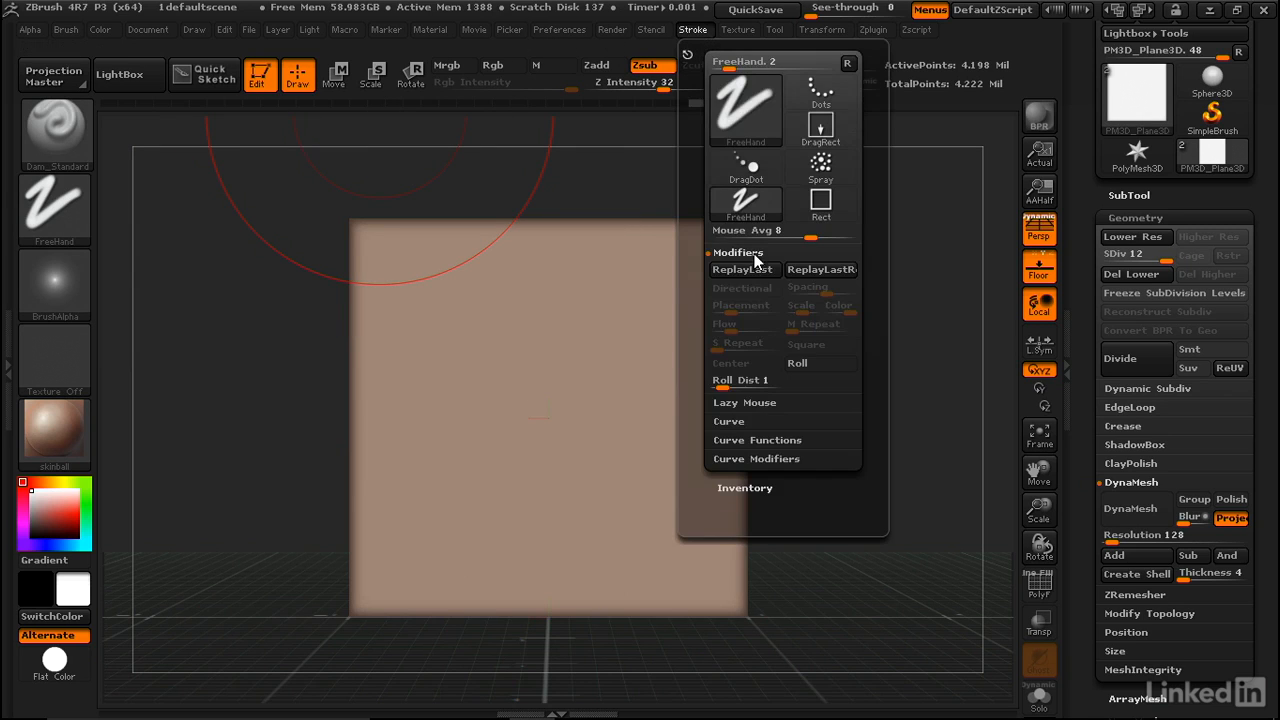
{"action": "left_click", "coordinate": [771, 411]}
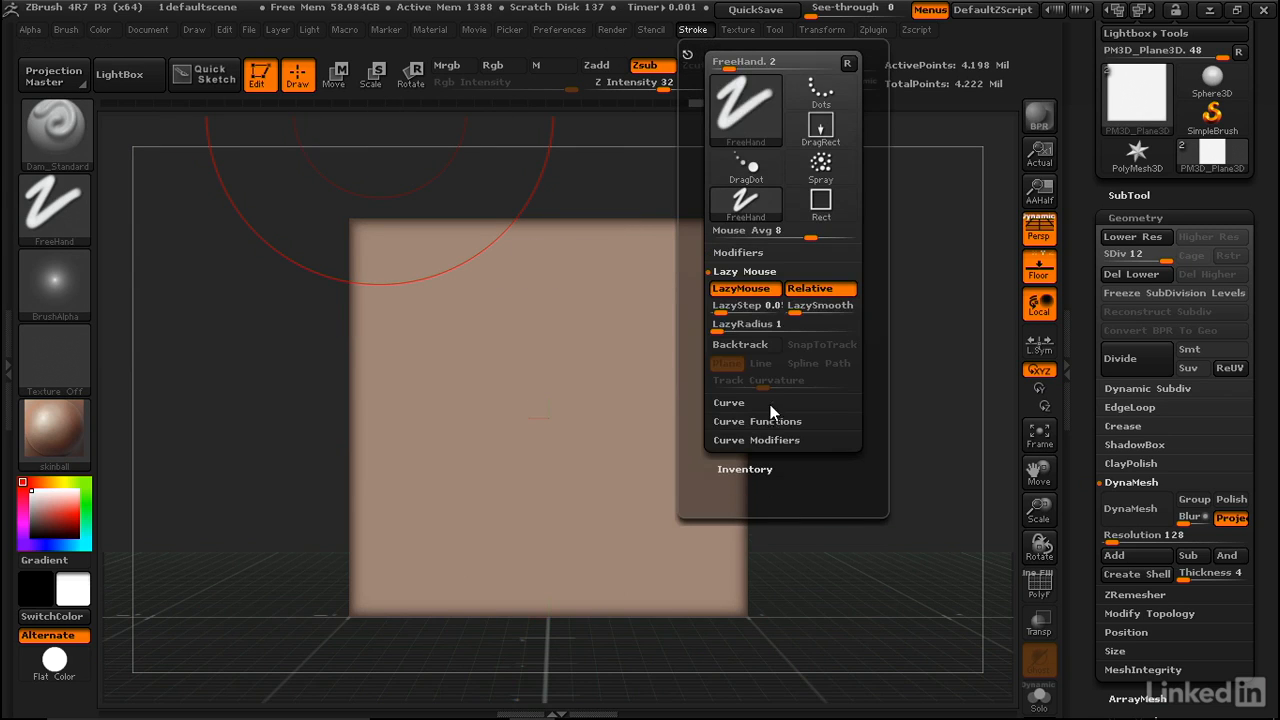
{"action": "left_click_drag", "start_coordinate": [720, 311], "coordinate": [718, 311]}
{"action": "left_click", "coordinate": [718, 311]}
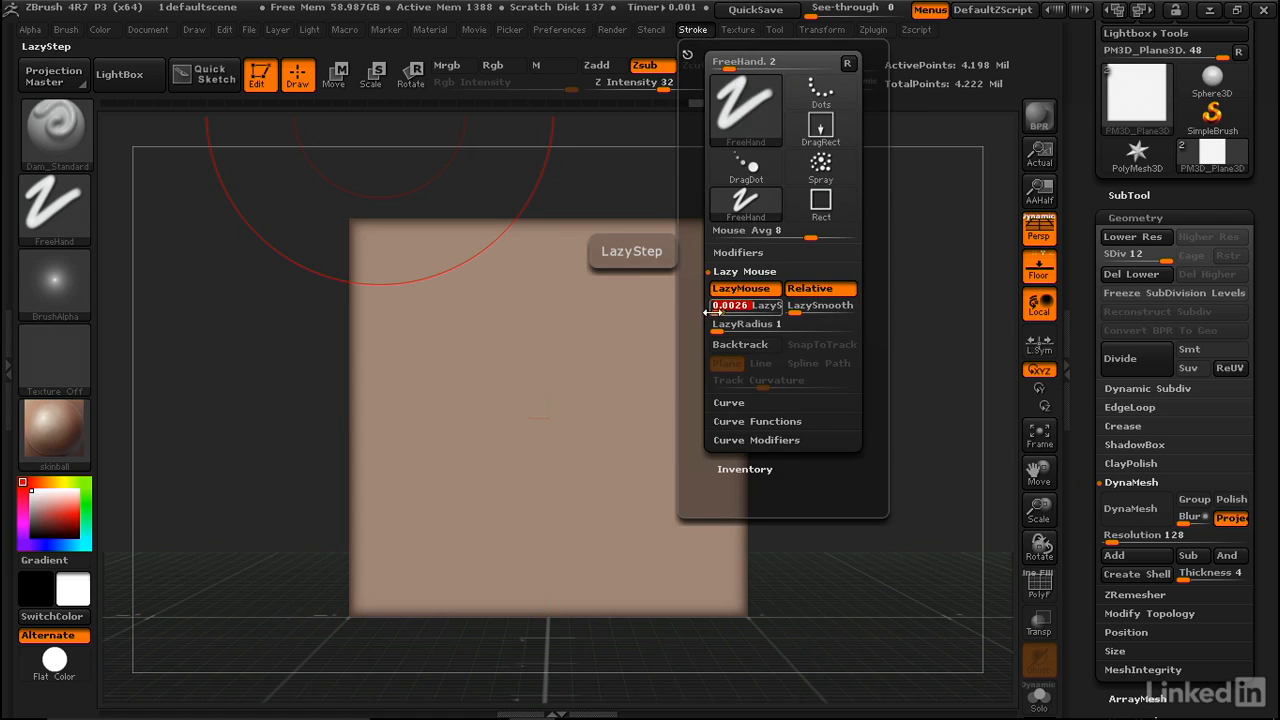
Test the smoother brush with a long wavy stroke down the plane's middle and undo it
{"action": "left_click_drag", "start_coordinate": [551, 260], "coordinate": [535, 540]}
{"action": "key", "text": "ctrl"}
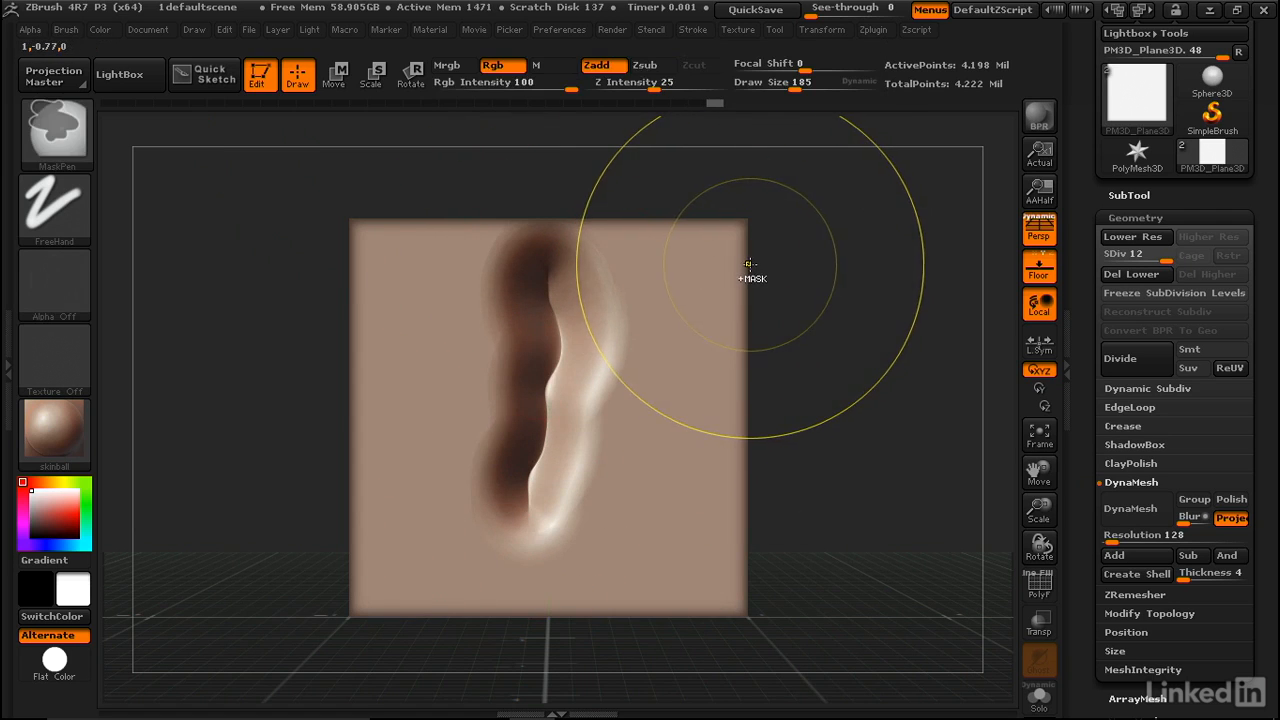
{"action": "mouse_move", "coordinate": [786, 271]}
{"action": "left_mouse_down"}
{"action": "mouse_move", "coordinate": [749, 280]}
{"action": "mouse_move", "coordinate": [803, 280]}
{"action": "left_mouse_up"}
{"action": "key", "text": "ctrl"}
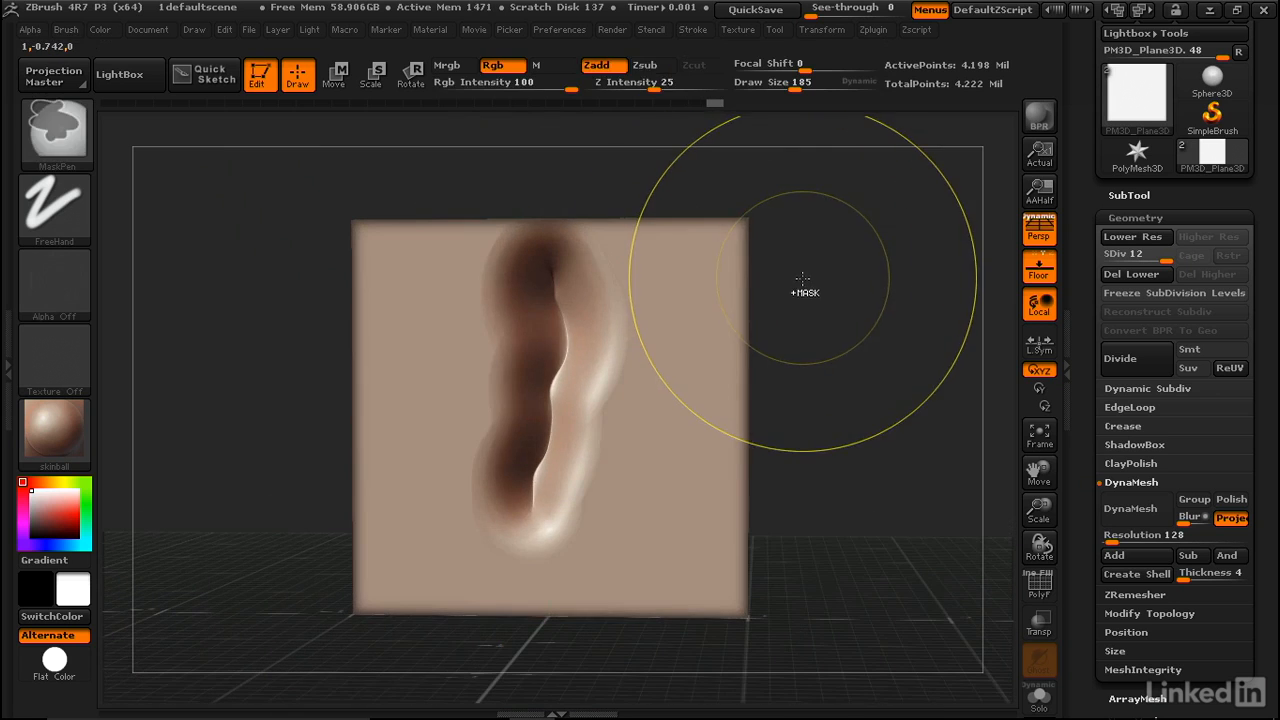
{"action": "key", "text": "ctrl+z"}
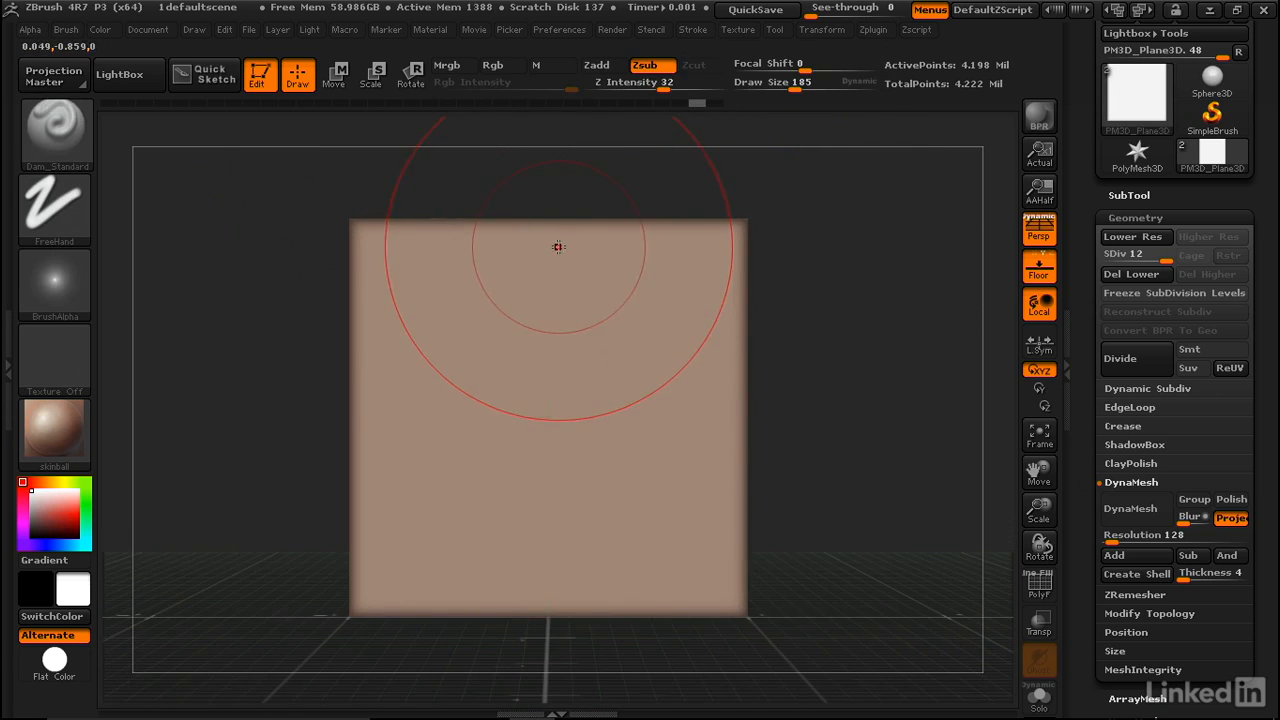
Enlarge the Draw Size to 334 and sculpt a raised, winding main ridge down the plane's middle from edge to edge
{"action": "key", "text": "space"}
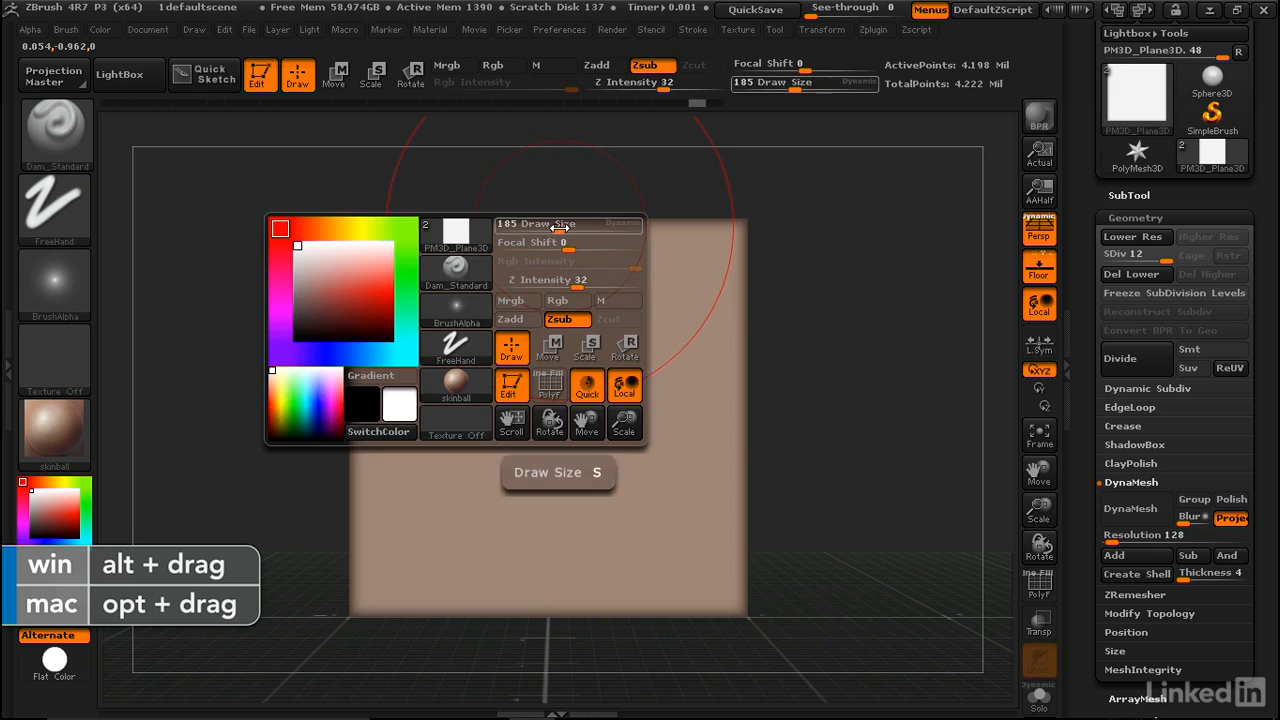
{"action": "mouse_move", "coordinate": [559, 228]}
{"action": "left_mouse_down"}
{"action": "mouse_move", "coordinate": [580, 228]}
{"action": "mouse_move", "coordinate": [539, 248]}
{"action": "mouse_move", "coordinate": [565, 360]}
{"action": "mouse_move", "coordinate": [555, 420]}
{"action": "mouse_move", "coordinate": [521, 473]}
{"action": "mouse_move", "coordinate": [545, 560]}
{"action": "mouse_move", "coordinate": [579, 603]}
{"action": "left_mouse_up"}
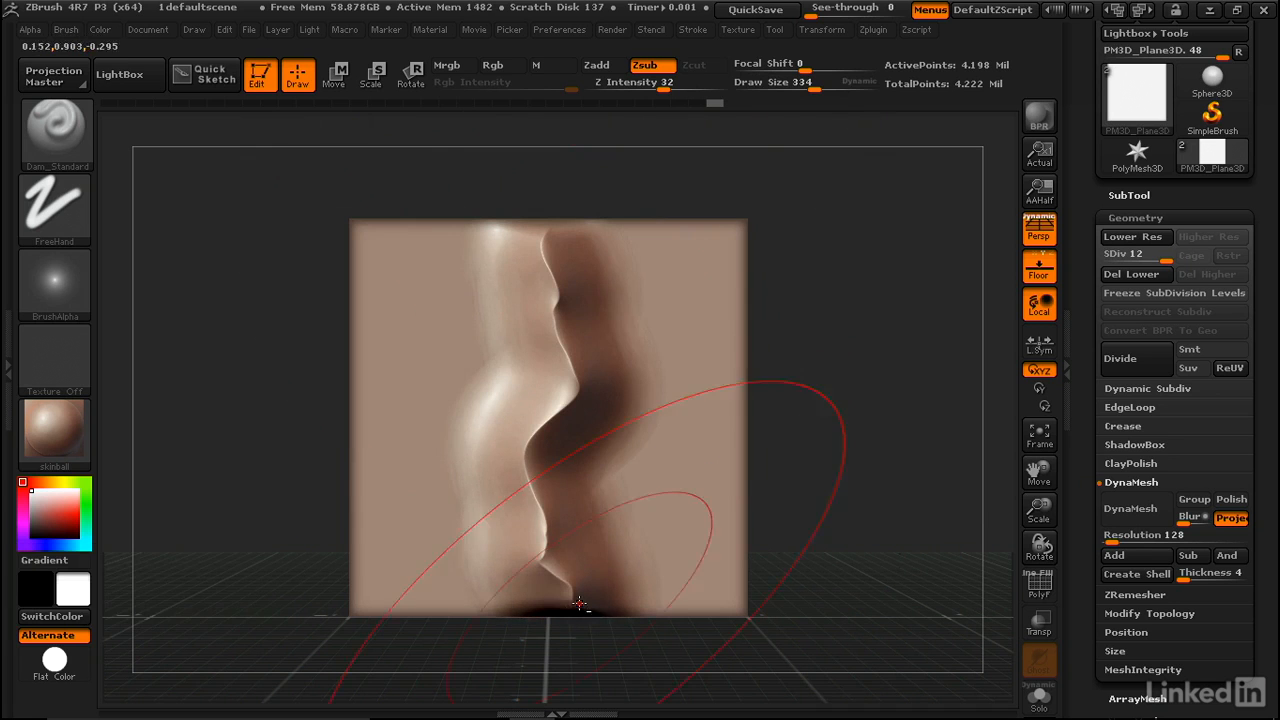
{"action": "left_click_drag", "start_coordinate": [820, 266], "coordinate": [845, 118]}
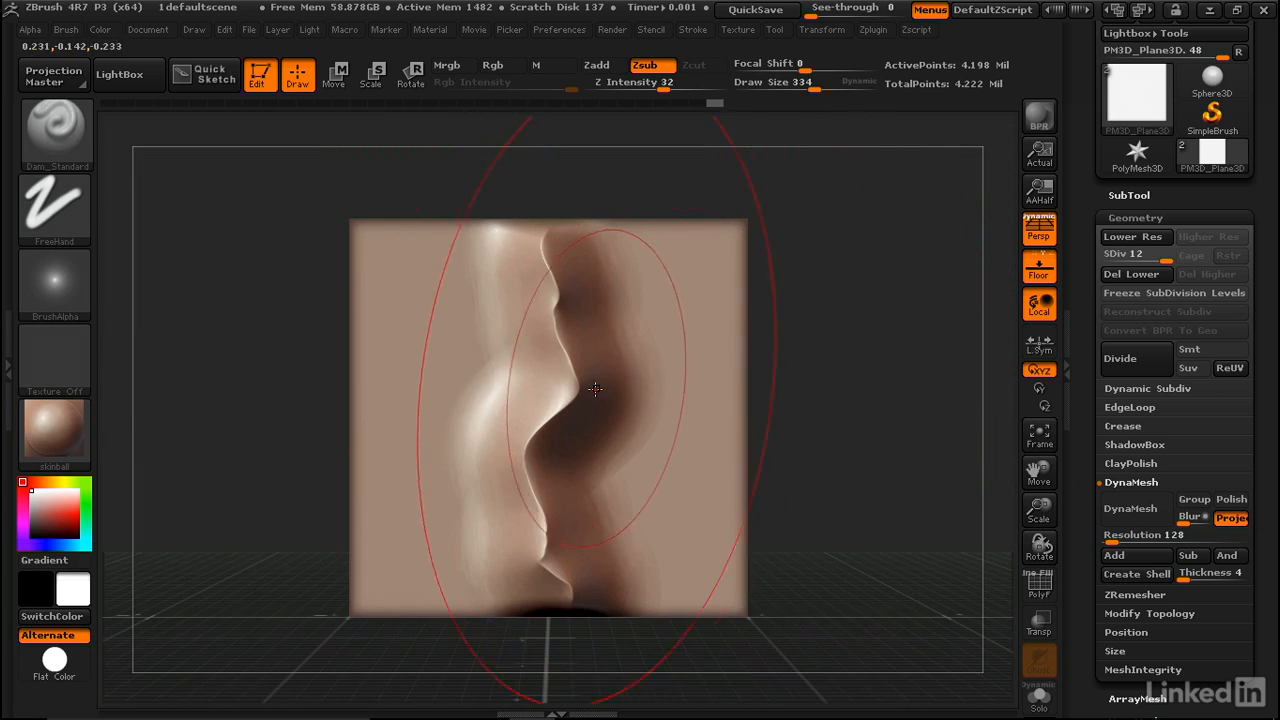
Sculpt three large raised side ridges branching off the main ridge, one to the right and two to the left
{"action": "left_click_drag", "start_coordinate": [586, 388], "coordinate": [694, 344], "text": "alt"}
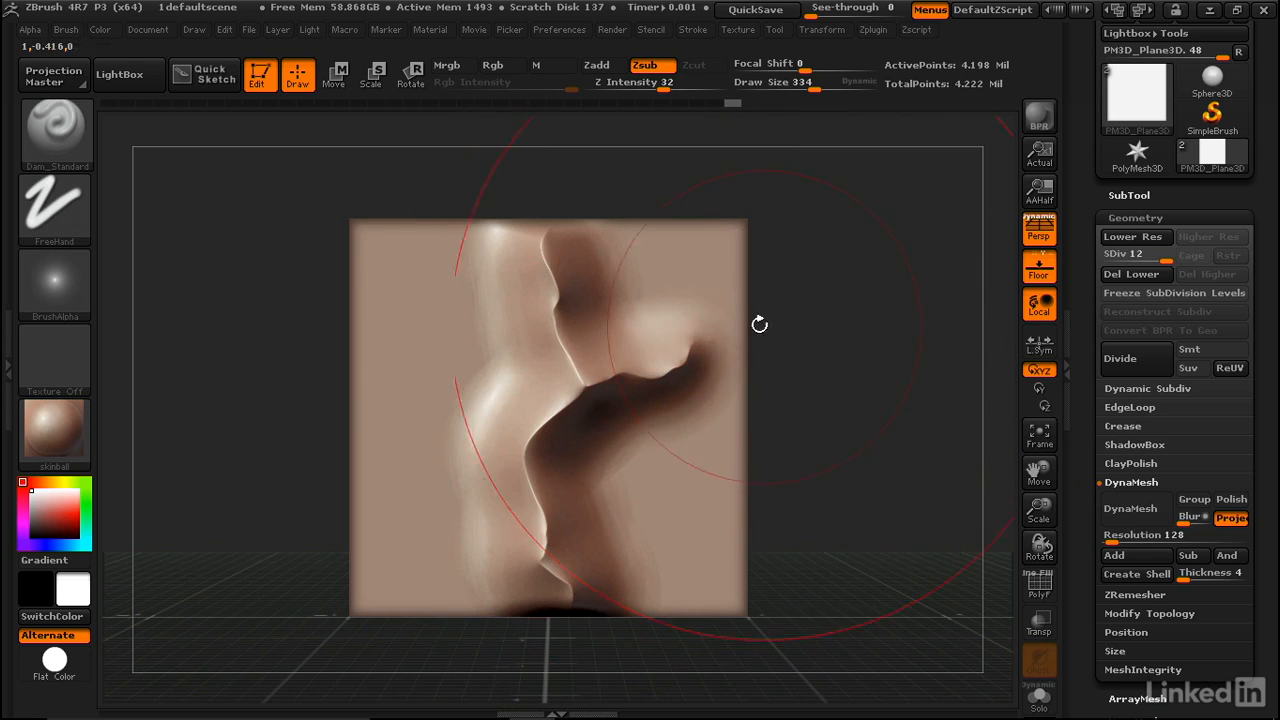
{"action": "mouse_move", "coordinate": [549, 305]}
{"action": "left_mouse_down", "text": "alt"}
{"action": "mouse_move", "coordinate": [455, 300]}
{"action": "mouse_move", "coordinate": [383, 342]}
{"action": "left_mouse_up", "text": "alt"}
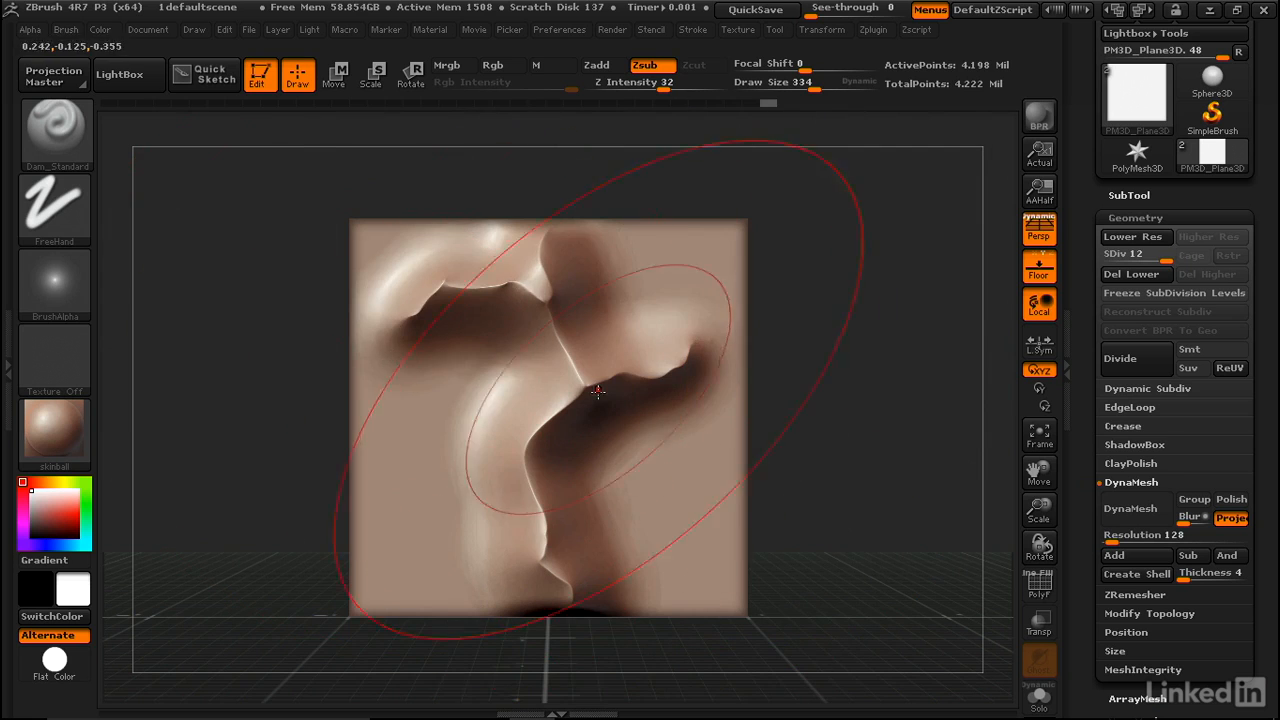
{"action": "mouse_move", "coordinate": [585, 393]}
{"action": "left_mouse_down"}
{"action": "mouse_move", "coordinate": [465, 478]}
{"action": "mouse_move", "coordinate": [432, 453]}
{"action": "mouse_move", "coordinate": [415, 474]}
{"action": "left_mouse_up"}
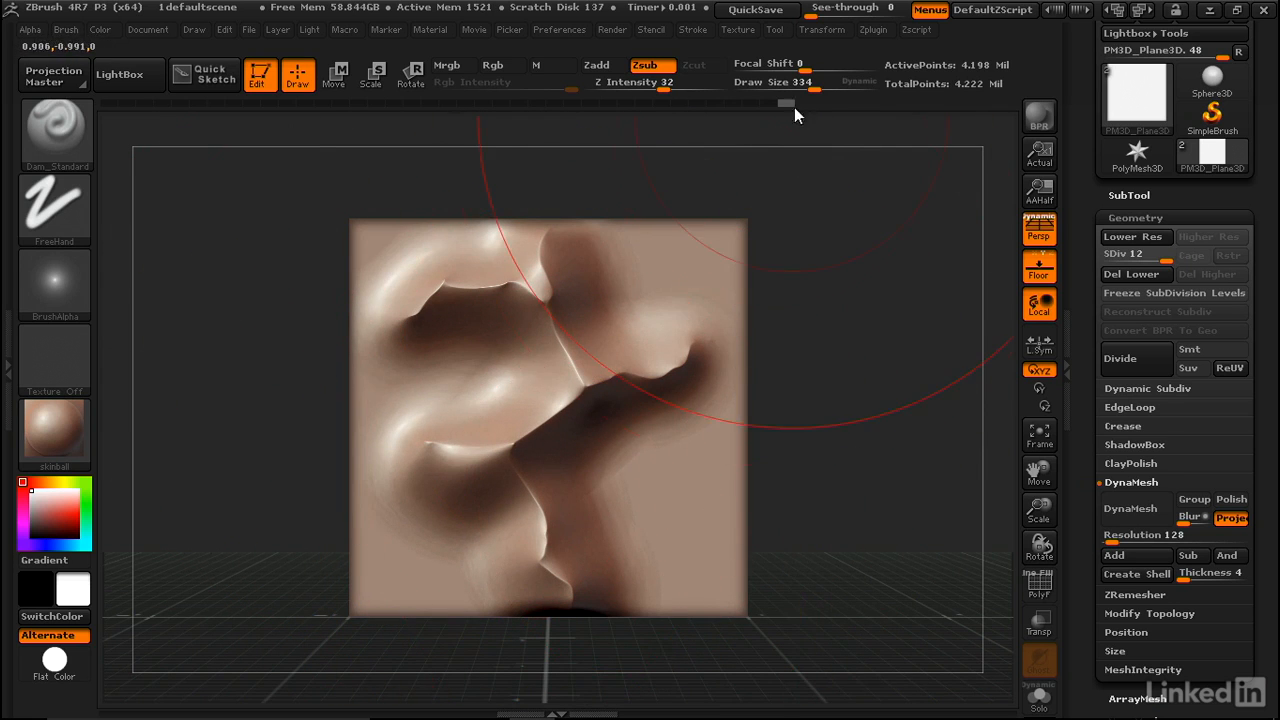
Reduce the Draw Size to 168 and sculpt smaller ridges branching off the main and side ridges on both sides
{"action": "left_click_drag", "start_coordinate": [813, 86], "coordinate": [793, 86]}
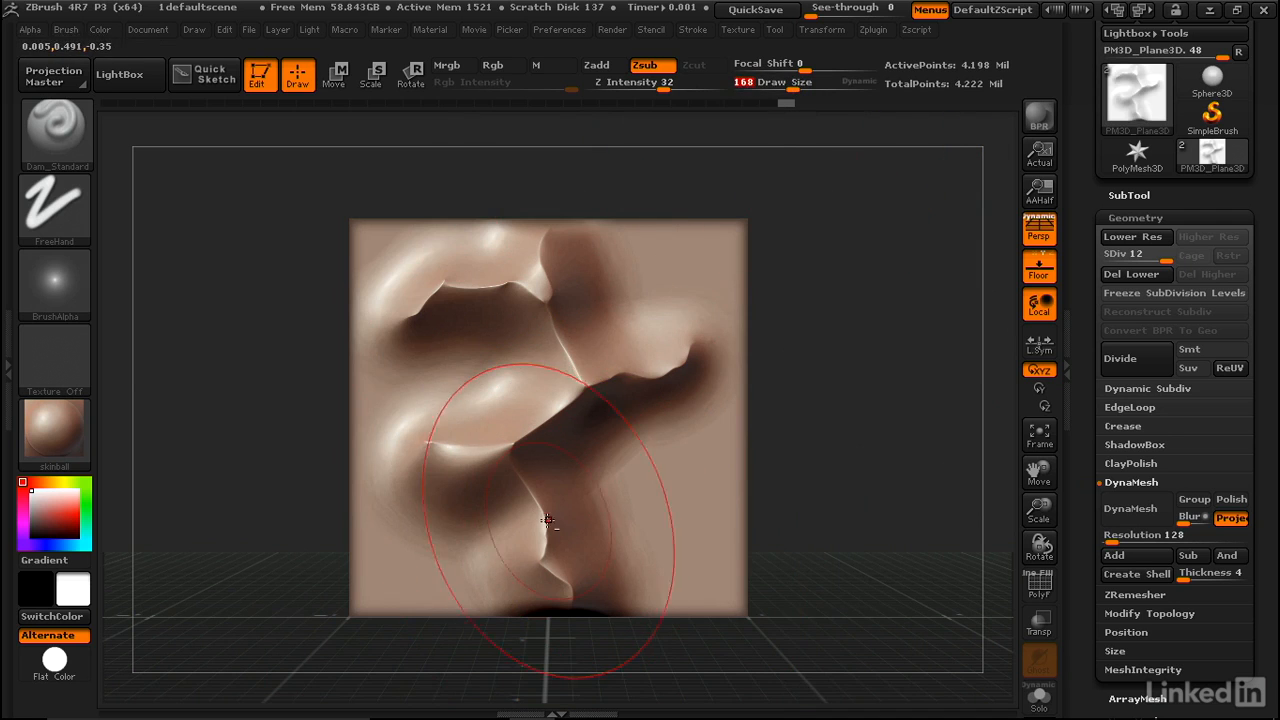
{"action": "mouse_move", "coordinate": [546, 525]}
{"action": "left_mouse_down"}
{"action": "mouse_move", "coordinate": [616, 511]}
{"action": "mouse_move", "coordinate": [692, 553]}
{"action": "left_mouse_up"}
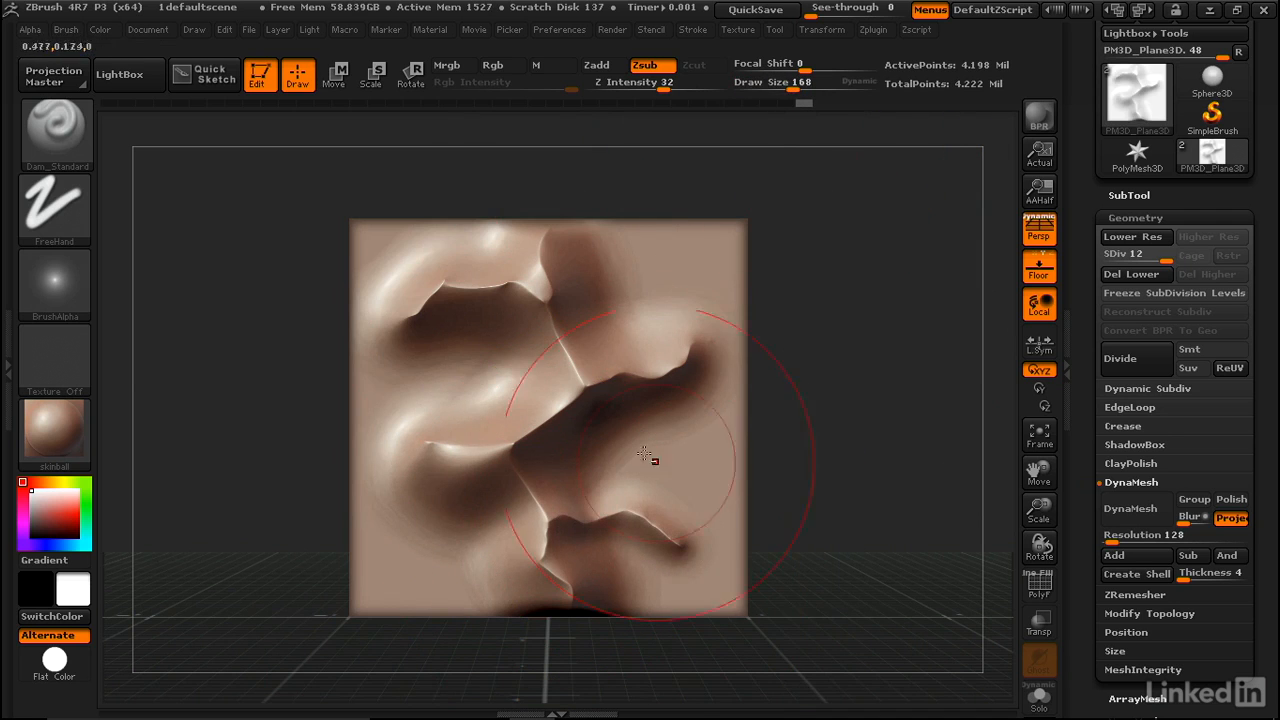
{"action": "left_click_drag", "start_coordinate": [644, 375], "coordinate": [702, 452]}
{"action": "left_click_drag", "start_coordinate": [585, 285], "coordinate": [646, 302]}
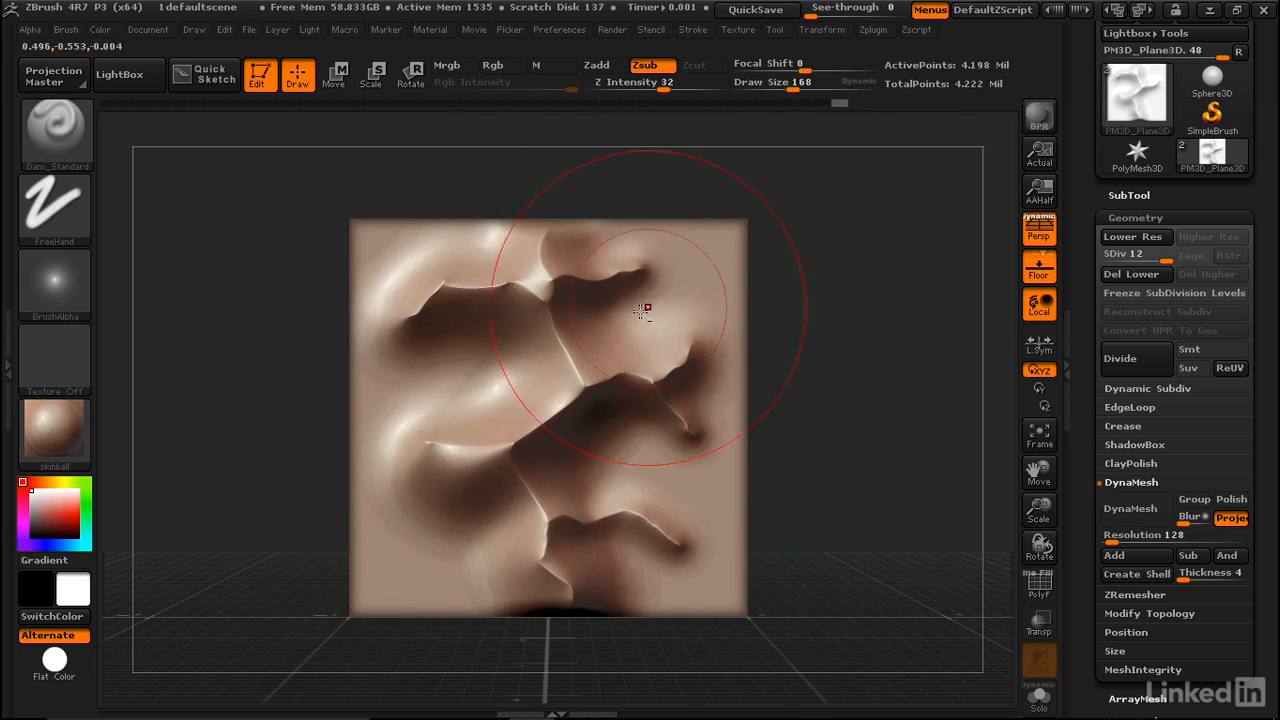
{"action": "left_click_drag", "start_coordinate": [452, 356], "coordinate": [440, 363]}
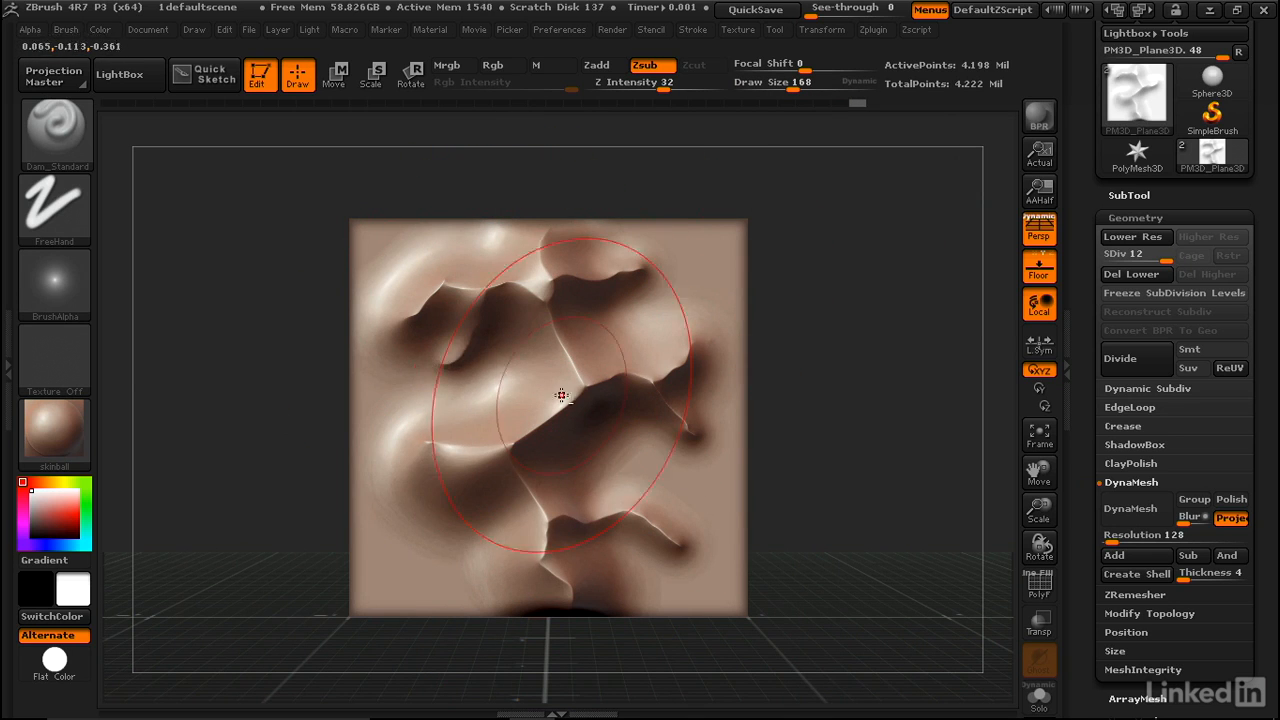
{"action": "left_click_drag", "start_coordinate": [580, 383], "coordinate": [405, 415]}
Lower the Z Intensity to 20 and add finer ridges across the plane's upper half
{"action": "left_click_drag", "start_coordinate": [661, 84], "coordinate": [653, 83]}
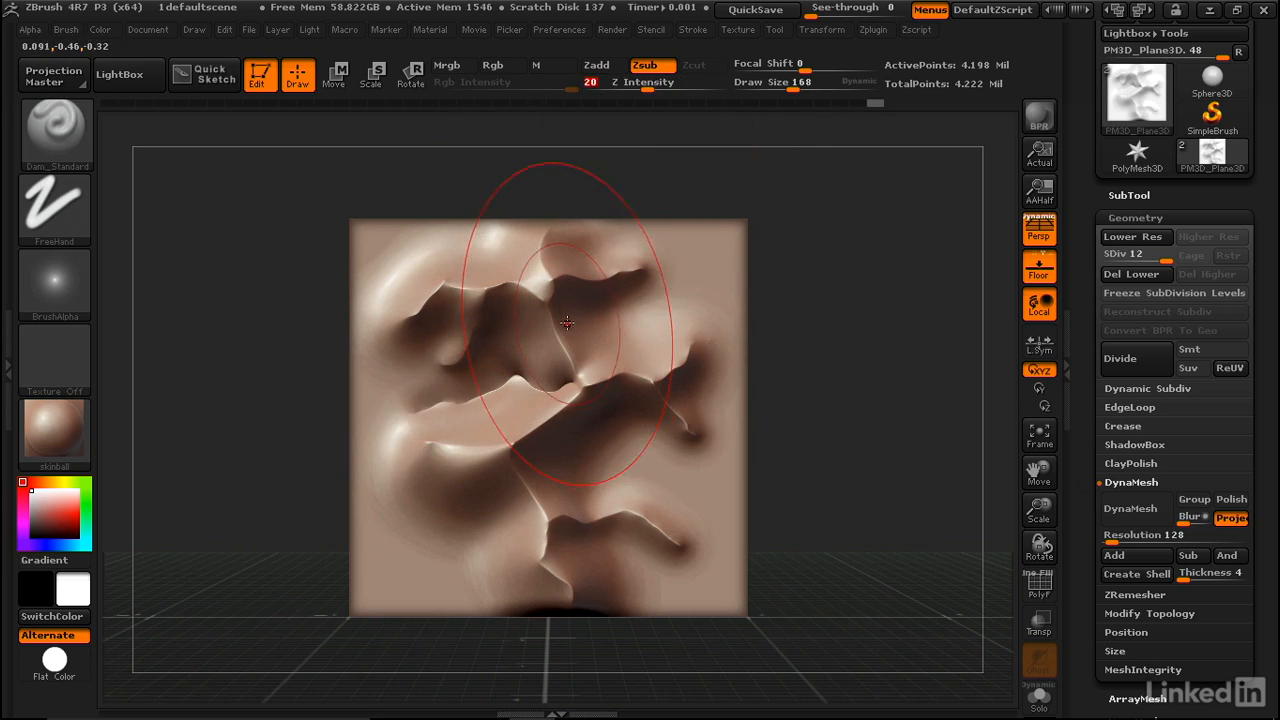
{"action": "mouse_move", "coordinate": [657, 320]}
{"action": "left_mouse_down"}
{"action": "mouse_move", "coordinate": [686, 257]}
{"action": "mouse_move", "coordinate": [535, 281]}
{"action": "left_mouse_up"}
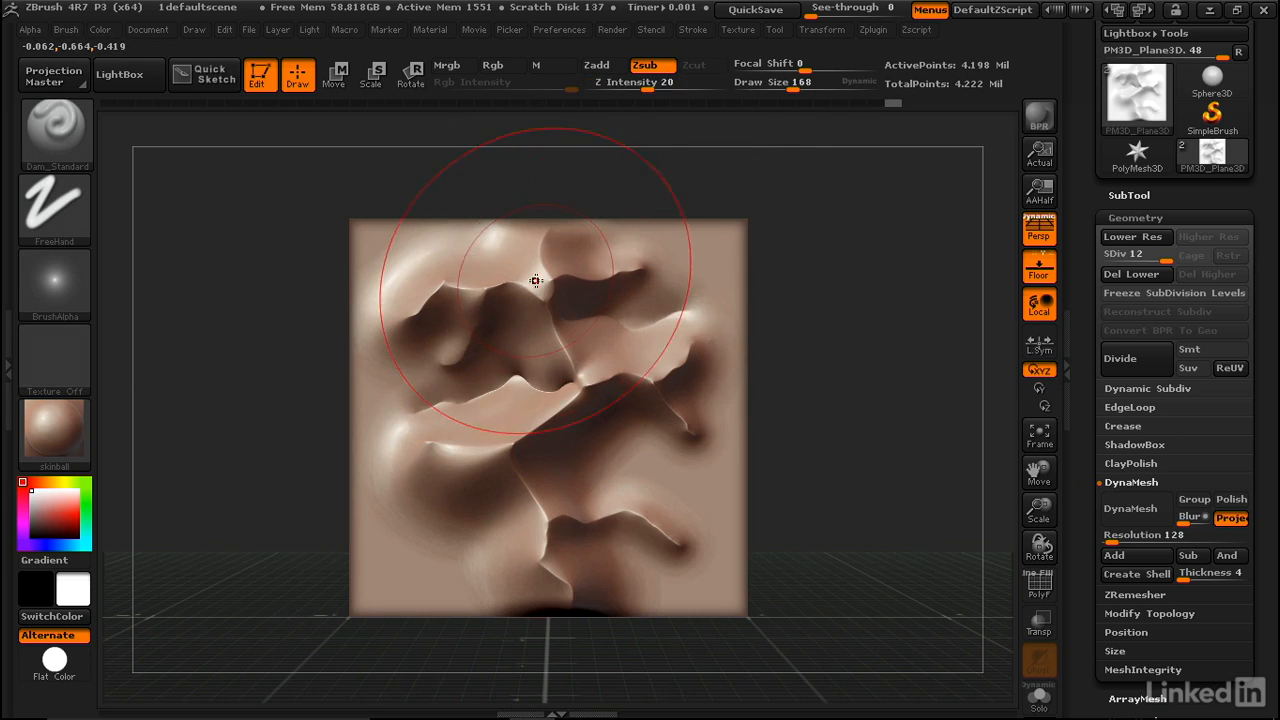
{"action": "mouse_move", "coordinate": [457, 257]}
{"action": "left_mouse_down"}
{"action": "mouse_move", "coordinate": [442, 262]}
{"action": "mouse_move", "coordinate": [457, 316]}
{"action": "mouse_move", "coordinate": [428, 354]}
{"action": "mouse_move", "coordinate": [405, 262]}
{"action": "mouse_move", "coordinate": [385, 250]}
{"action": "left_mouse_up"}
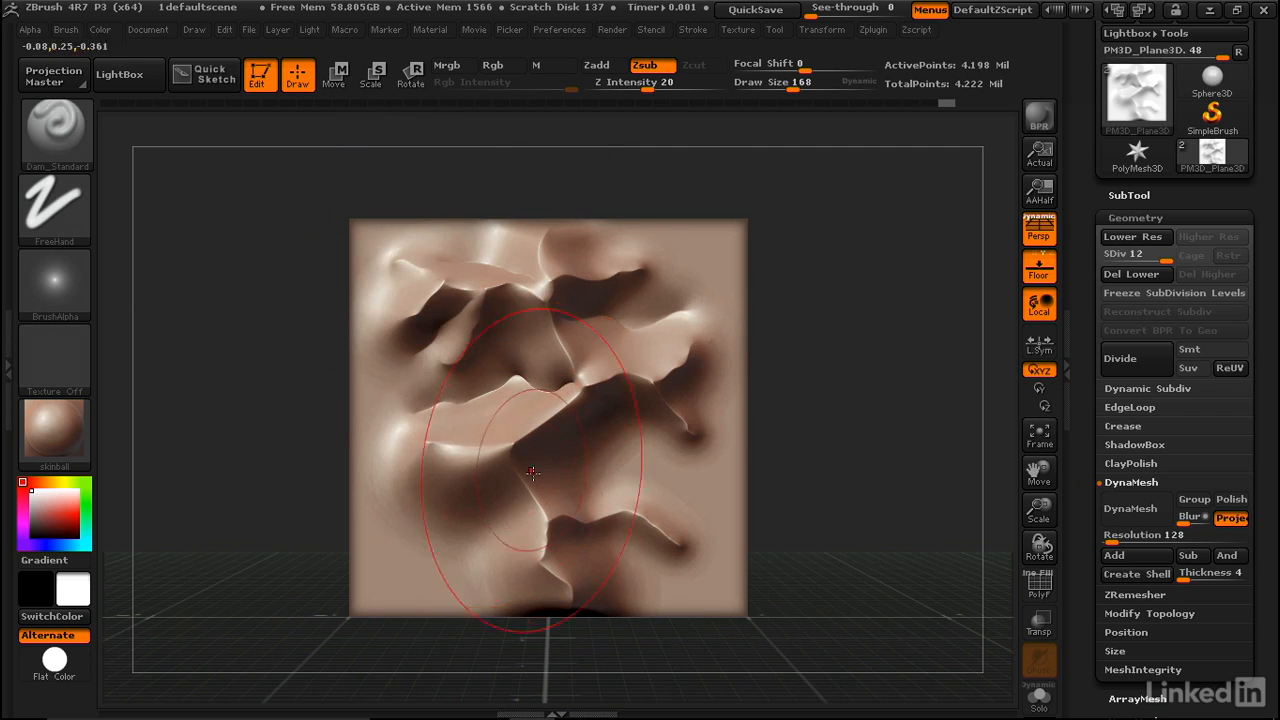
Sculpt several finer ridges branching off the main ridge in the plane's lower-left area
{"action": "left_click_drag", "start_coordinate": [490, 530], "coordinate": [420, 549]}
{"action": "left_click_drag", "start_coordinate": [514, 448], "coordinate": [498, 457]}
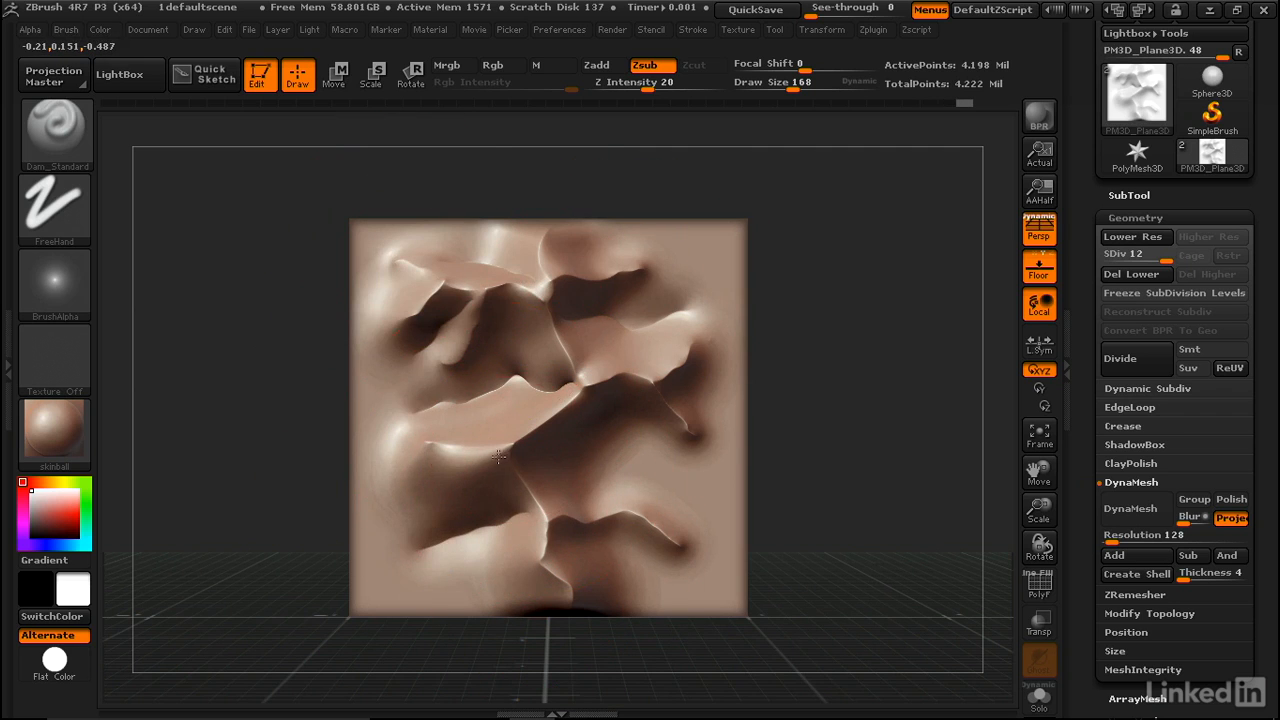
{"action": "left_click_drag", "start_coordinate": [460, 505], "coordinate": [406, 545]}
{"action": "left_click_drag", "start_coordinate": [544, 555], "coordinate": [405, 553]}
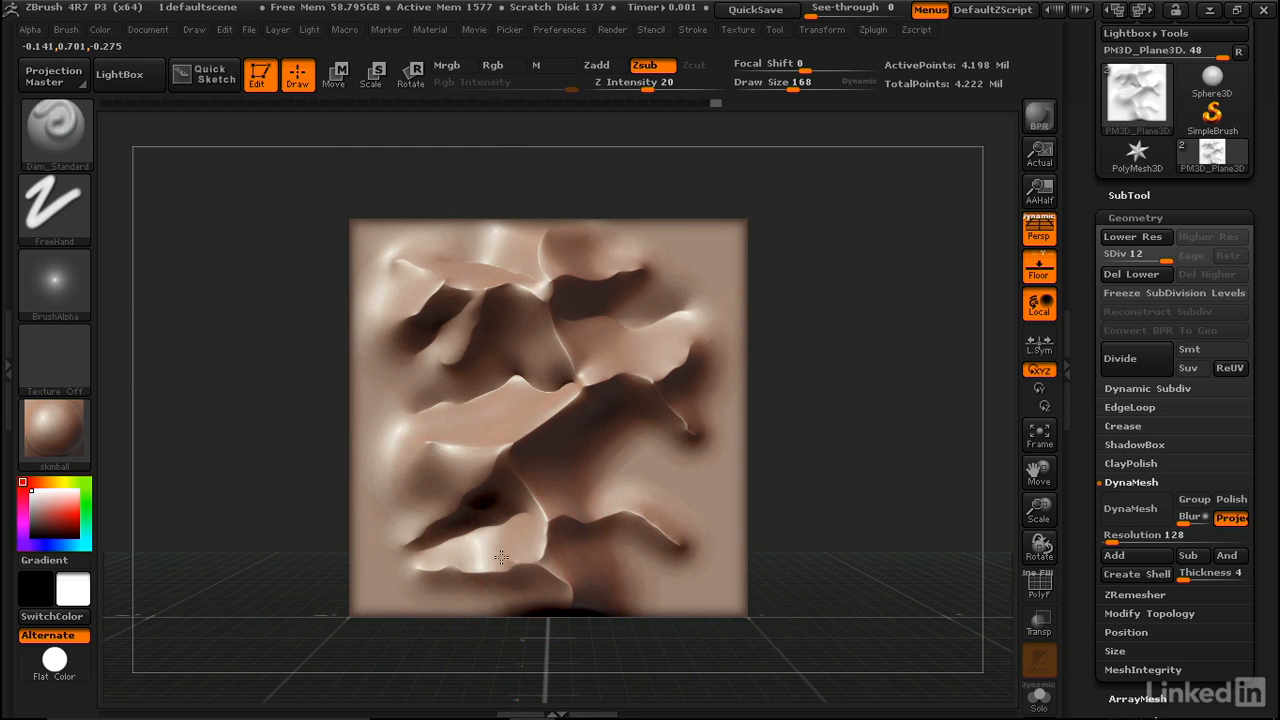
{"action": "left_click_drag", "start_coordinate": [501, 557], "coordinate": [462, 546]}
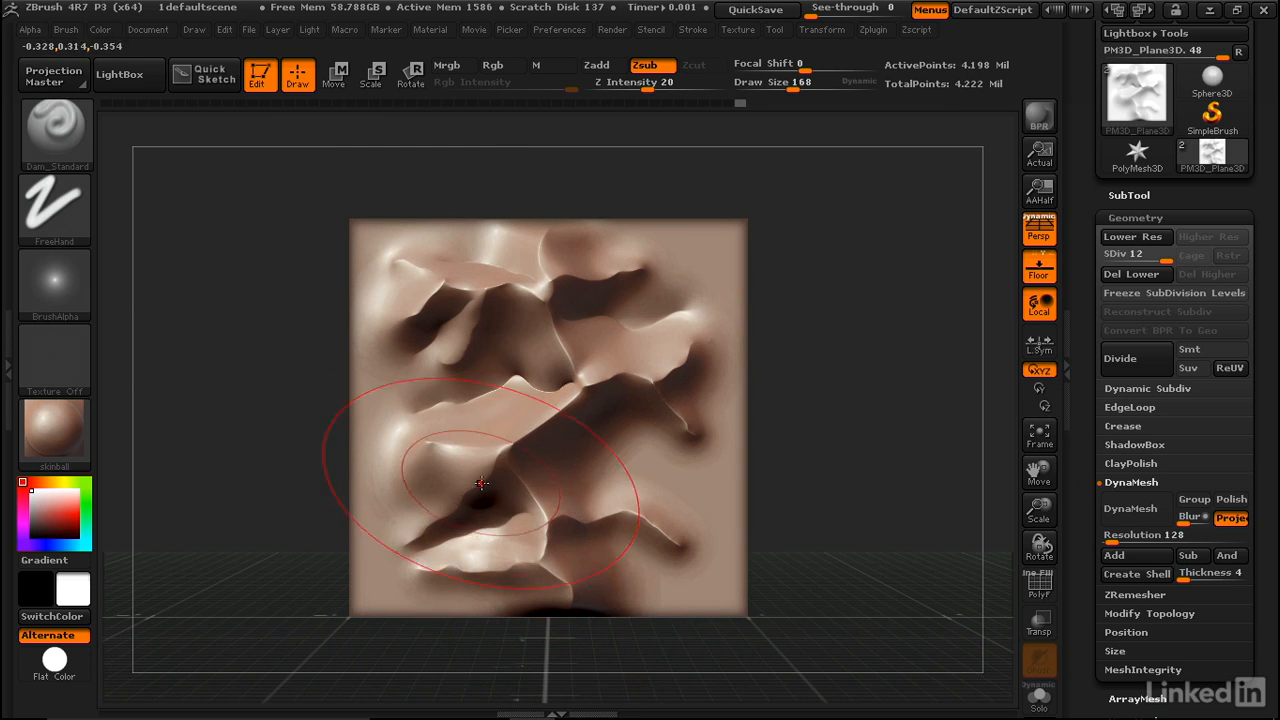
Sculpt finer ridges with Dam_Standard between the side ridges on the plane's lower-left and middle-left areas
{"action": "right_click_drag", "start_coordinate": [480, 490], "coordinate": [492, 468]}
{"action": "left_click_drag", "start_coordinate": [481, 453], "coordinate": [415, 506]}
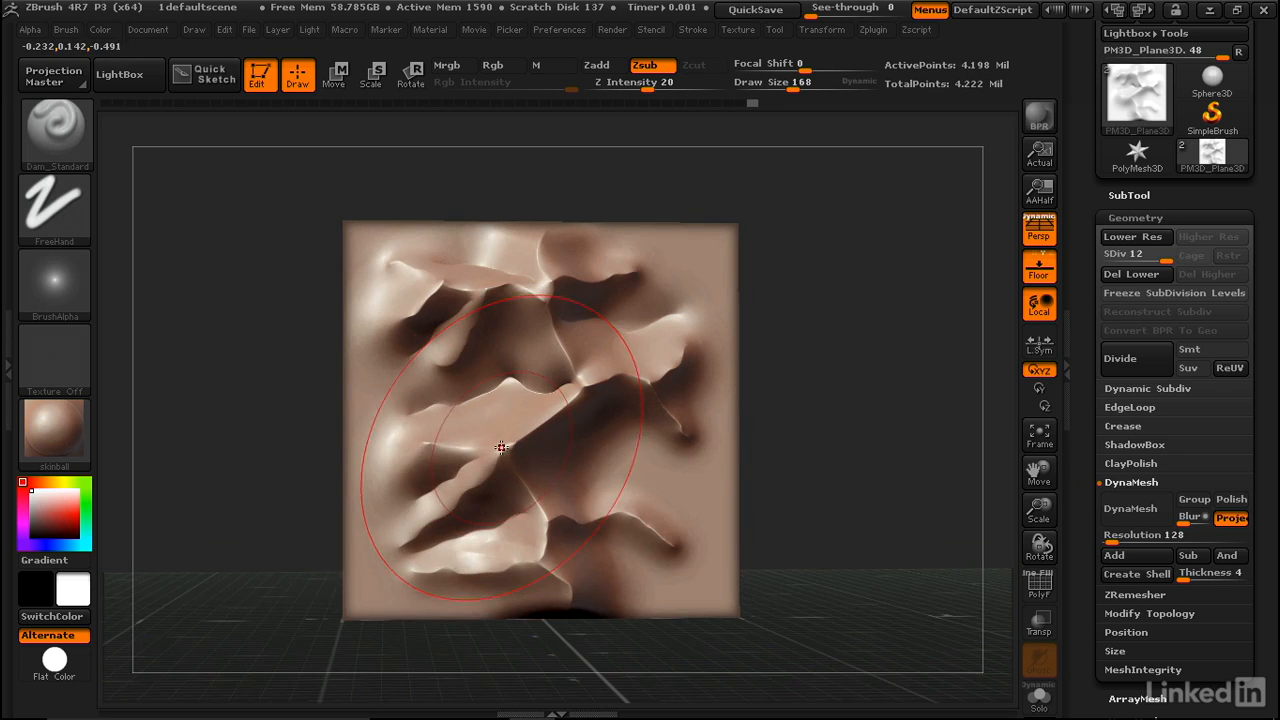
{"action": "left_click_drag", "start_coordinate": [461, 447], "coordinate": [430, 445]}
{"action": "right_click_drag", "start_coordinate": [560, 385], "coordinate": [549, 415]}
{"action": "mouse_move", "coordinate": [545, 420]}
{"action": "left_mouse_down"}
{"action": "mouse_move", "coordinate": [502, 408]}
{"action": "mouse_move", "coordinate": [433, 425]}
{"action": "left_mouse_up"}
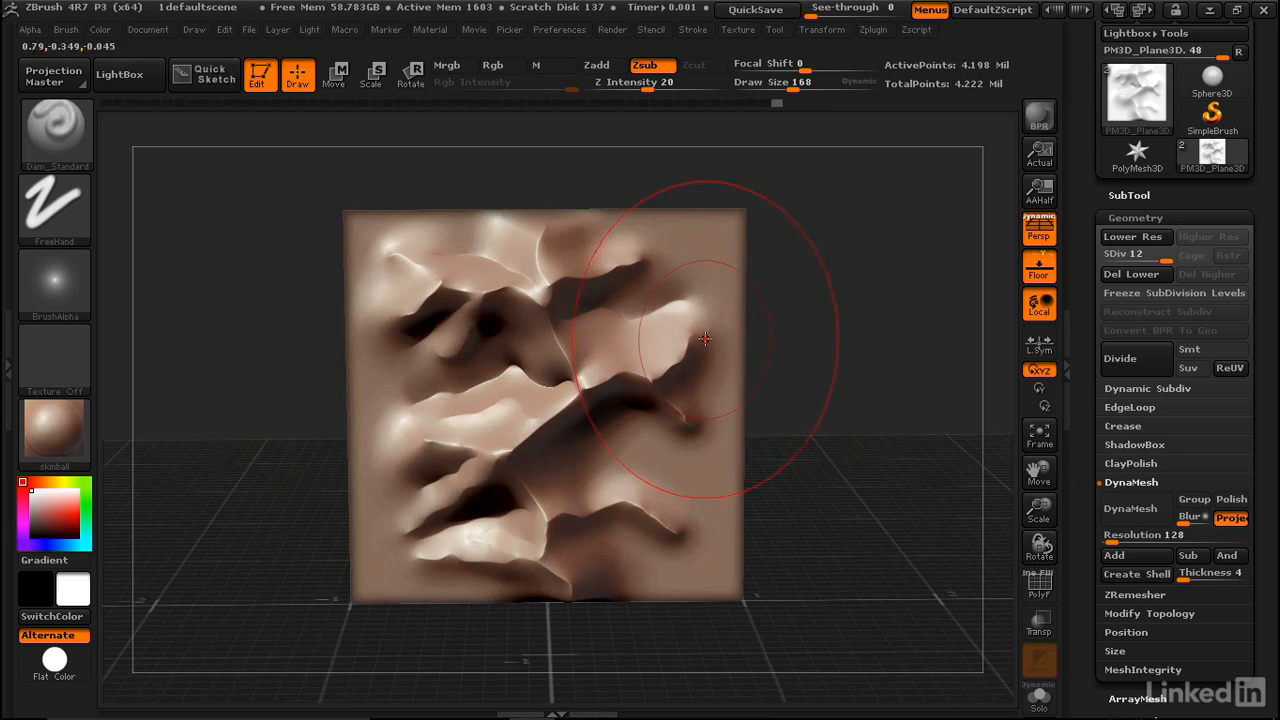
Smooth the plane's right edge area and load Smooth Stronger from the Smooth brush folder as the smoothing brush
{"action": "key", "text": "shift"}
{"action": "left_click_drag", "start_coordinate": [734, 383], "coordinate": [735, 368], "text": "shift"}
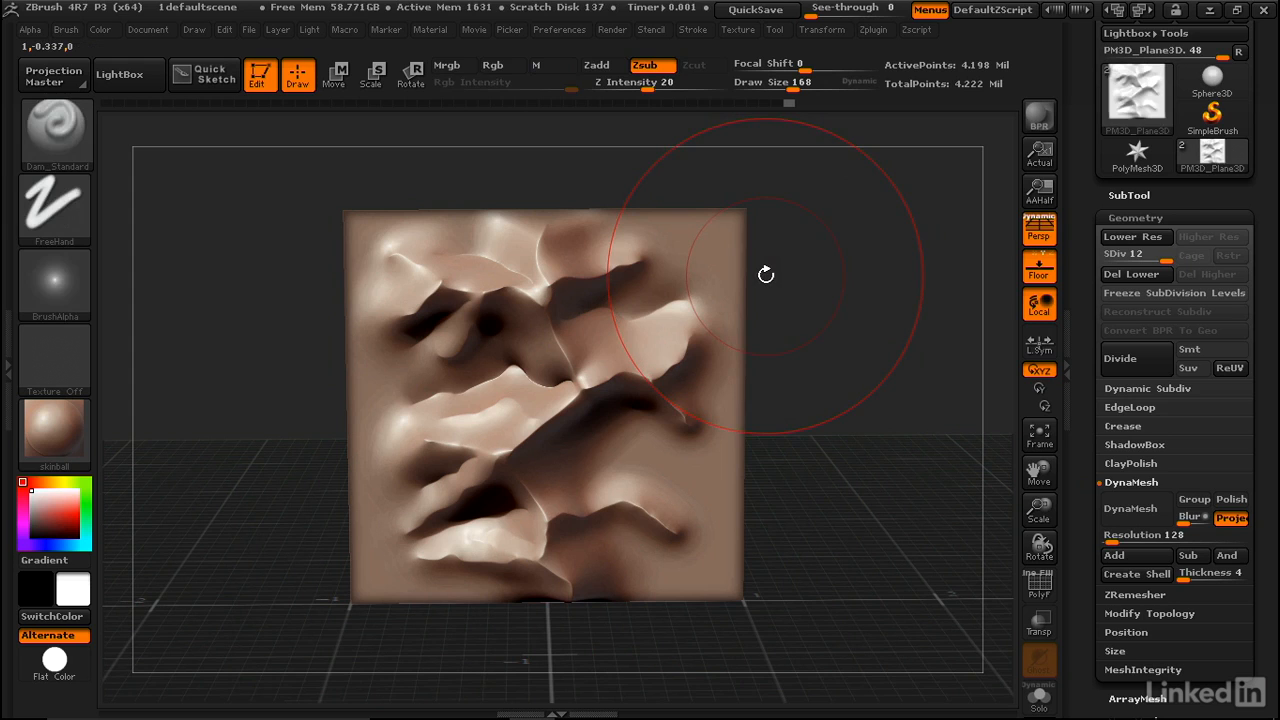
{"action": "key", "text": "comma"}
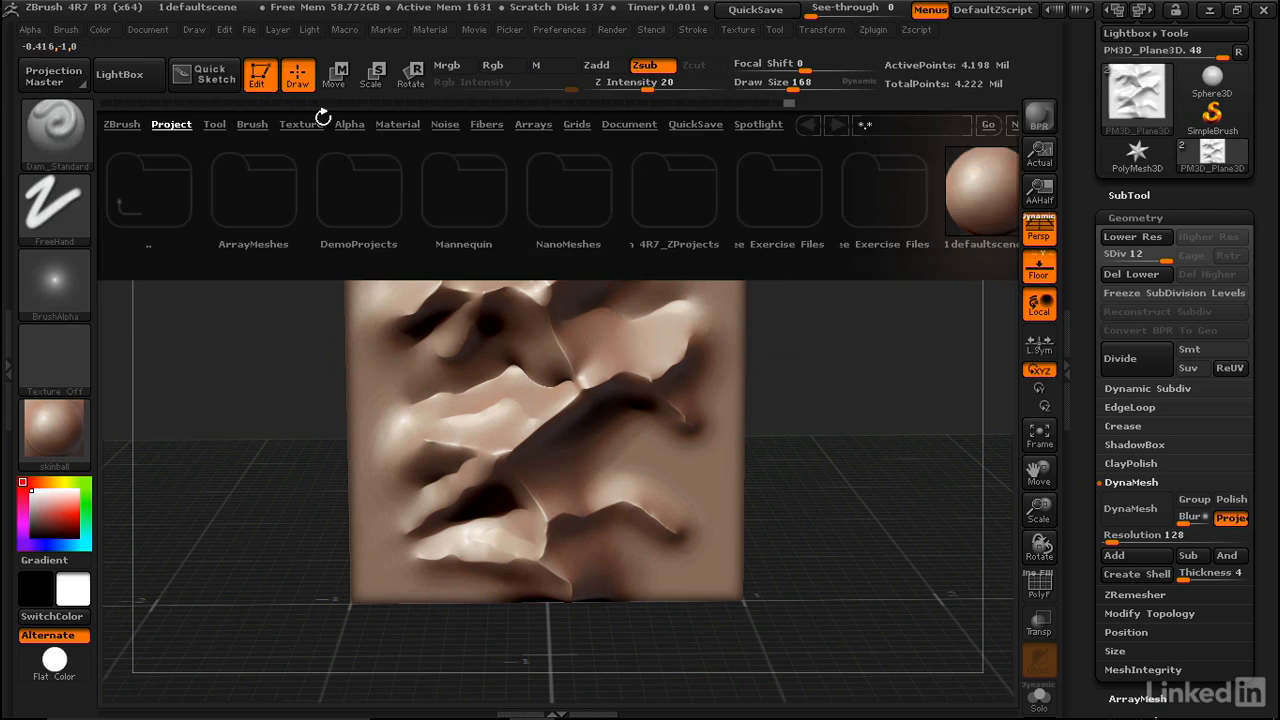
{"action": "left_click", "coordinate": [253, 124]}
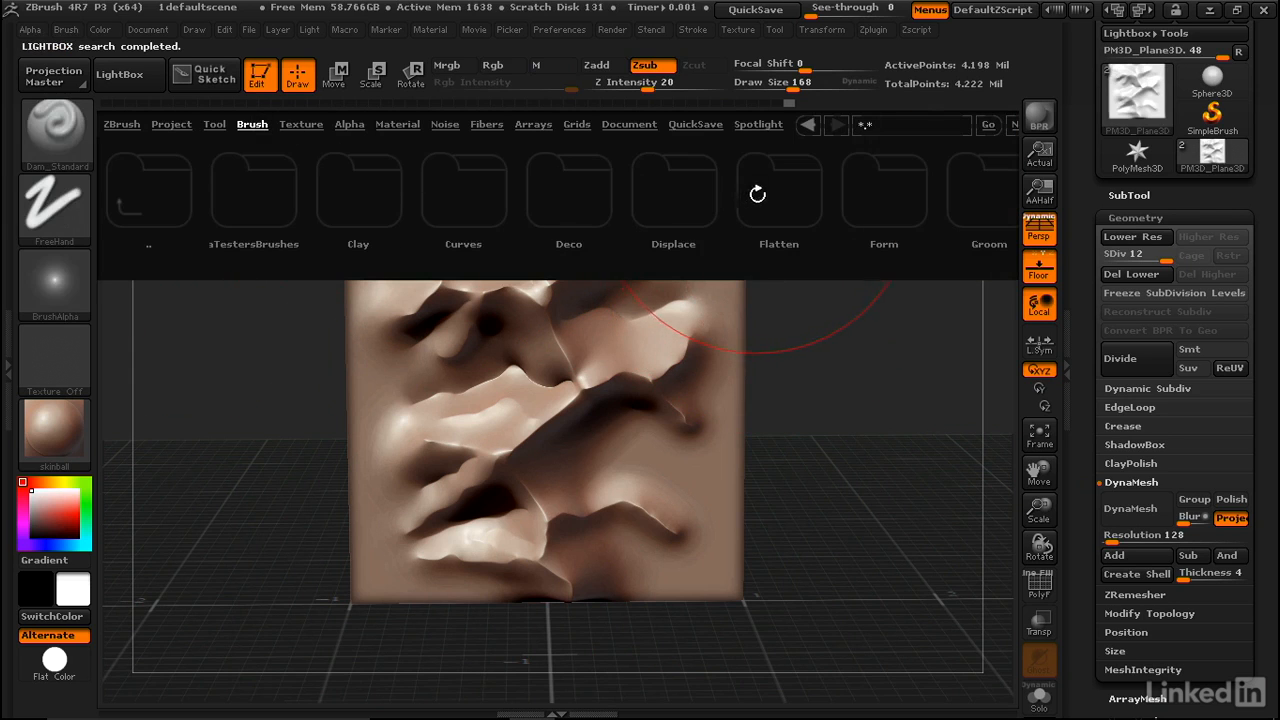
{"action": "left_click_drag", "start_coordinate": [757, 194], "coordinate": [420, 189]}
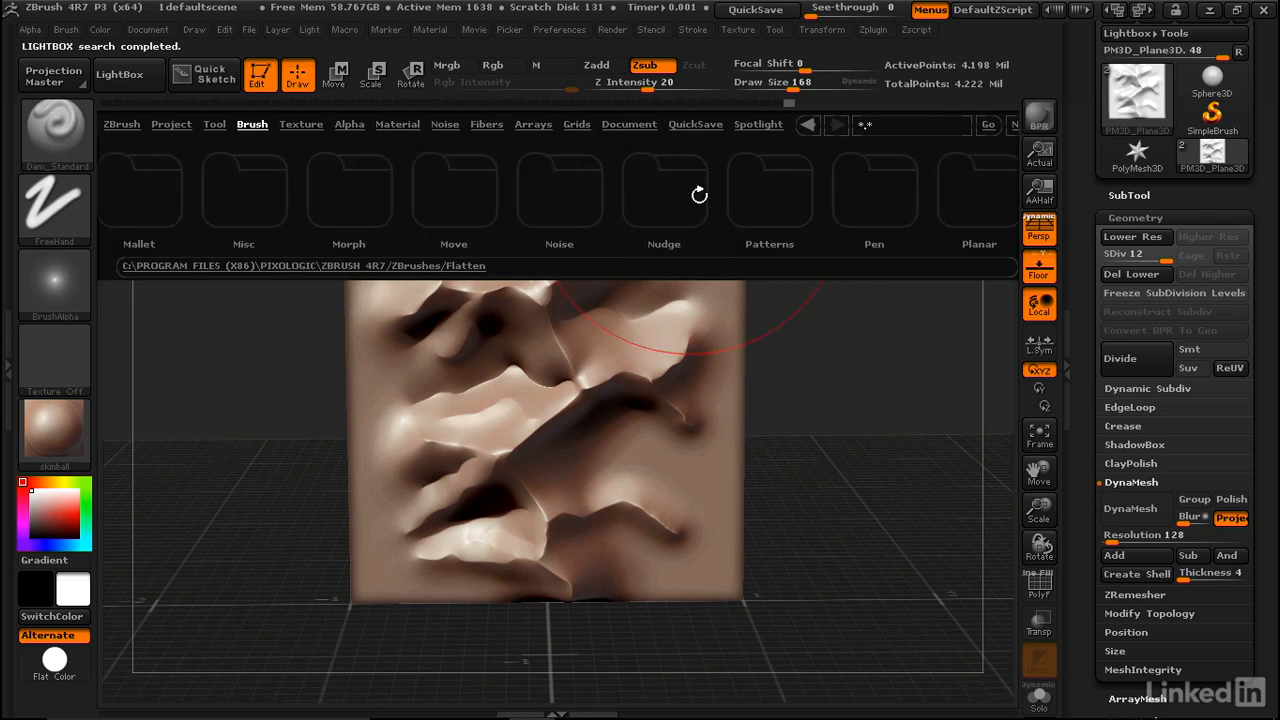
{"action": "left_click_drag", "start_coordinate": [699, 194], "coordinate": [526, 203]}
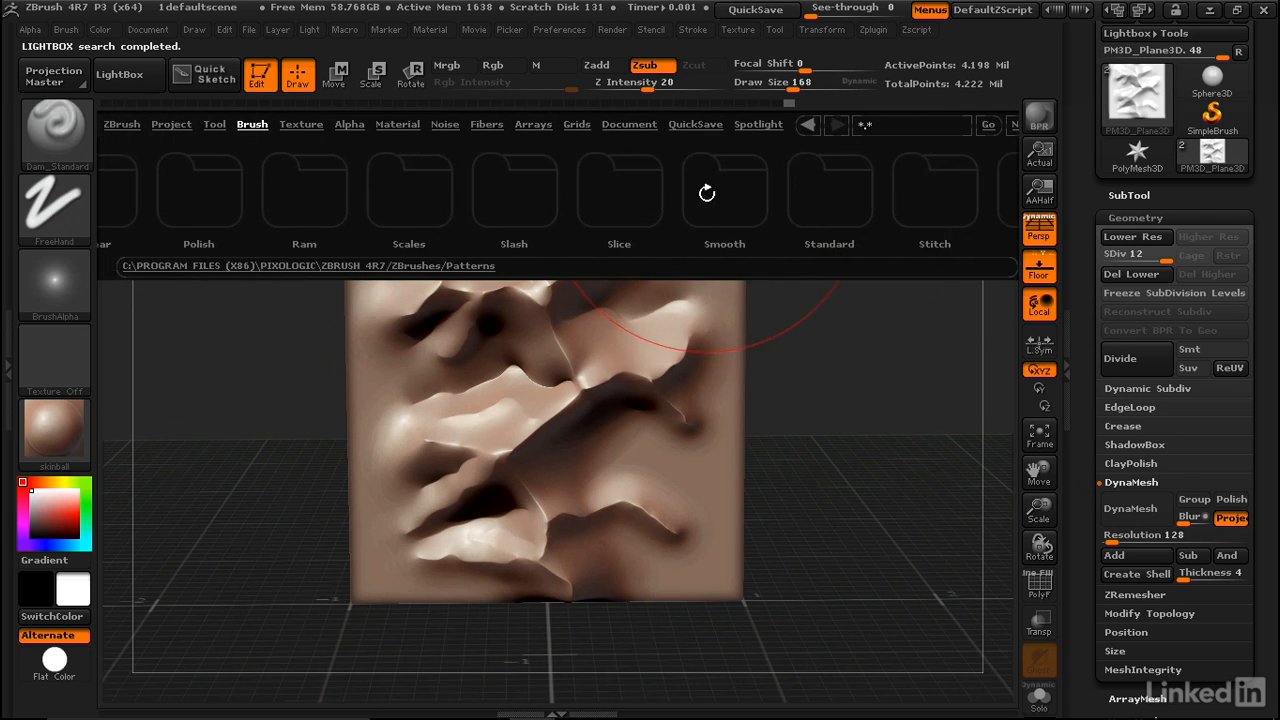
{"action": "double_click", "coordinate": [707, 193]}
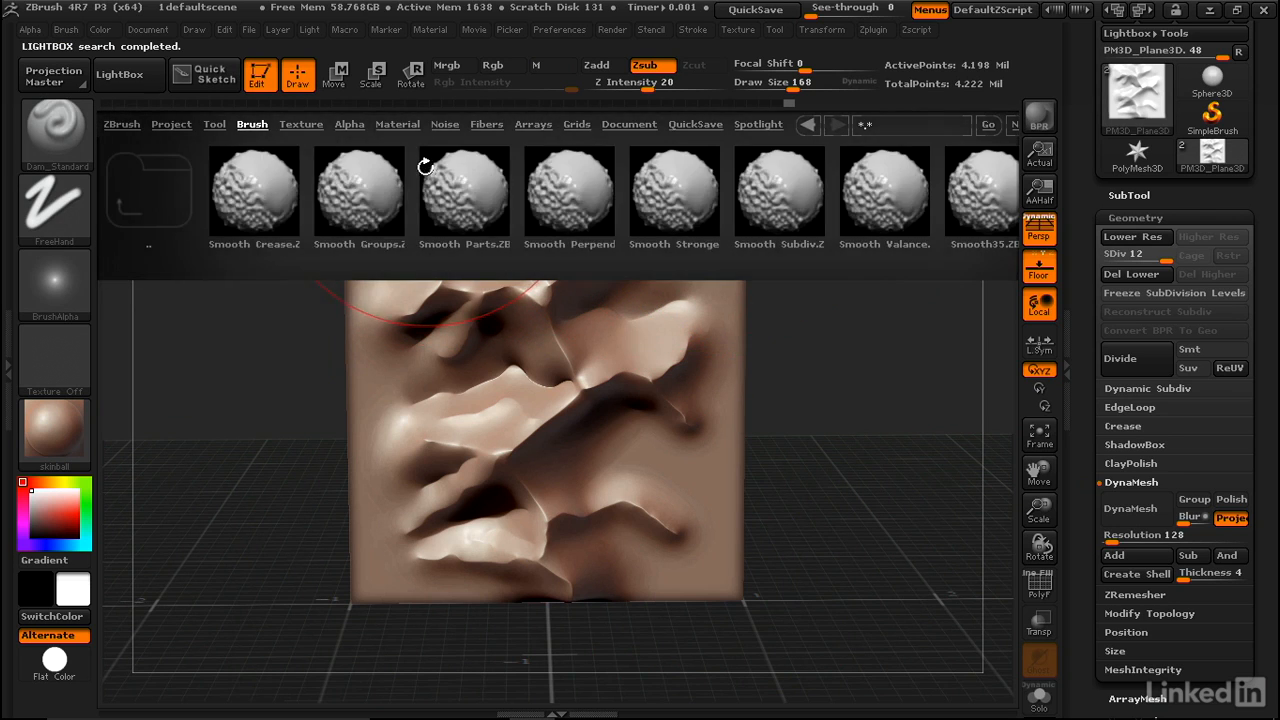
{"action": "double_click", "coordinate": [680, 208]}
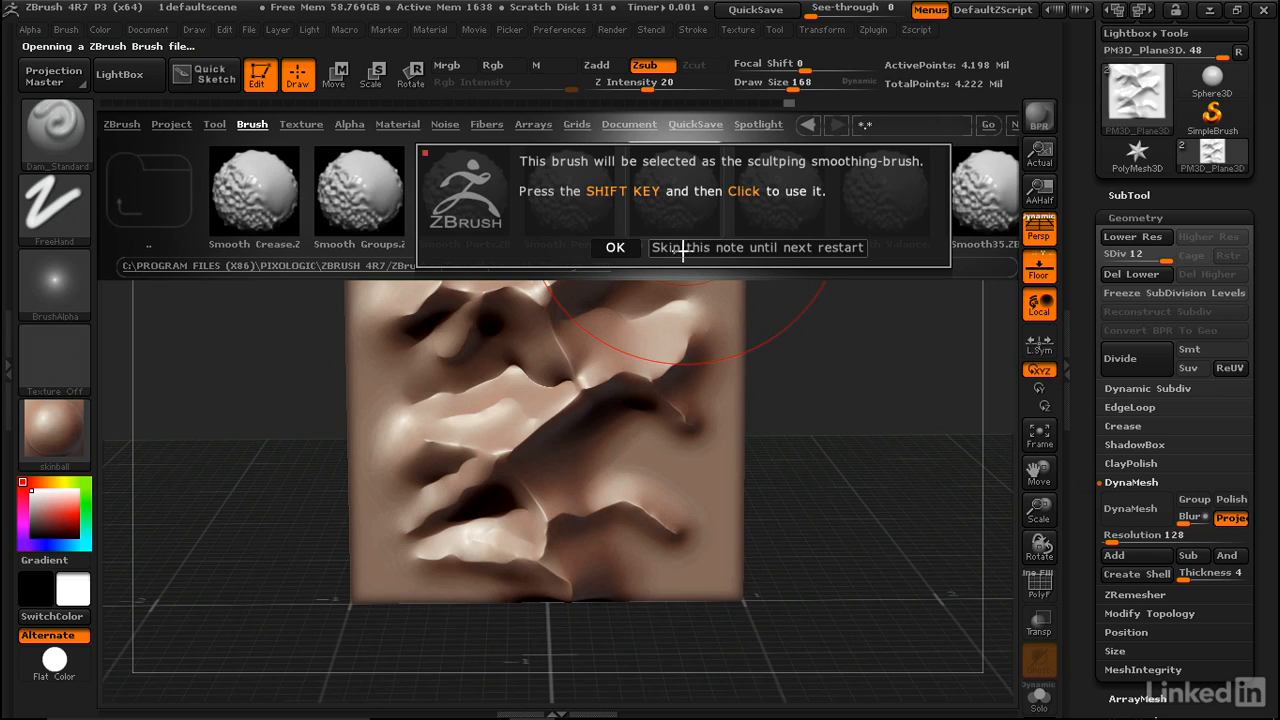
{"action": "left_click", "coordinate": [686, 247]}
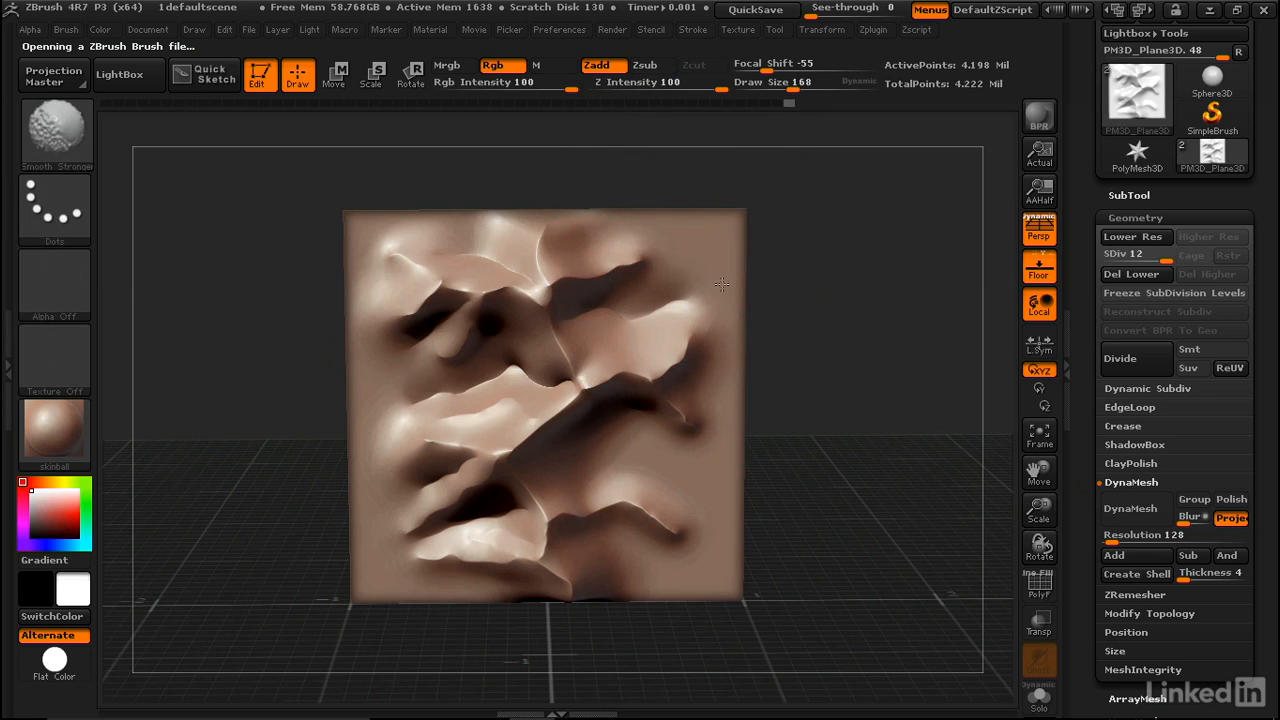
Step the plane down to subdivision level 10 and reselect Dam_Standard with a Draw Size of 130
{"action": "key", "text": "shift+d"}
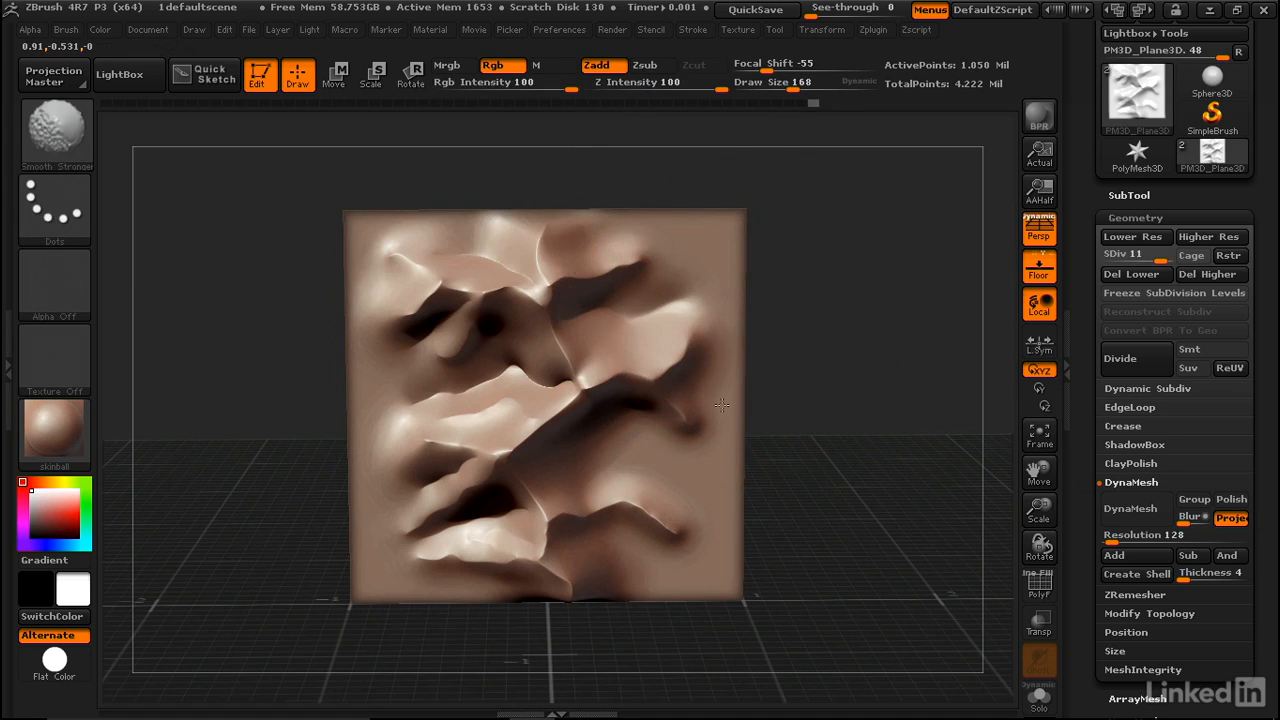
{"action": "key", "text": "b"}
{"action": "key", "text": "d"}
{"action": "key", "text": "s"}
{"action": "key", "text": "space"}
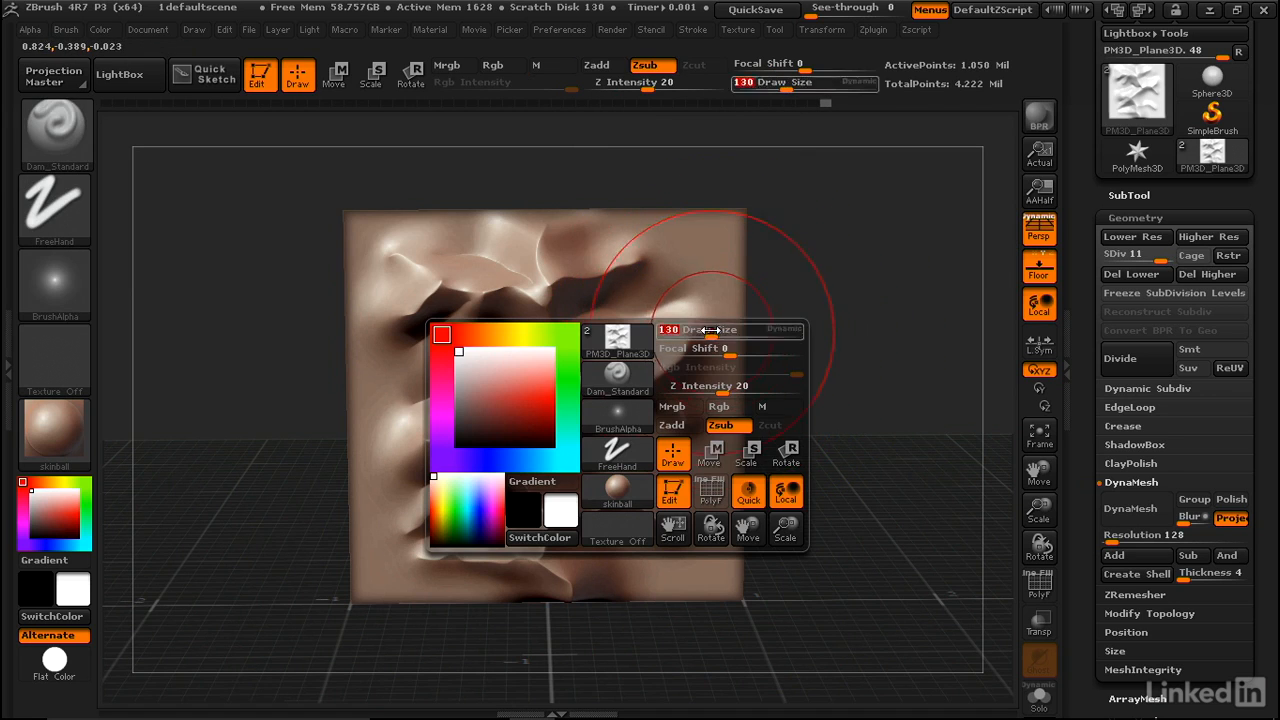
{"action": "key", "text": "shift+d"}
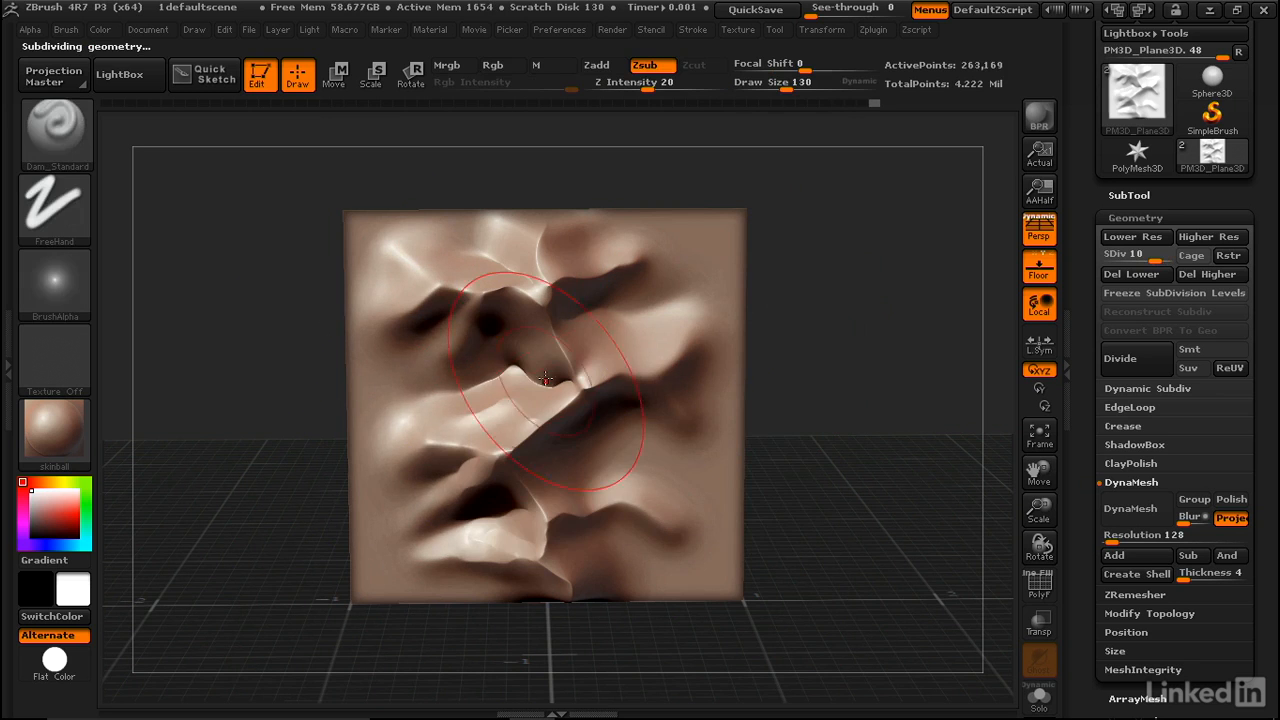
Examine the sculpted ridges from the side and inspect the more detailed mountain range from several angles
{"action": "left_click_drag", "start_coordinate": [340, 541], "coordinate": [488, 376]}
{"action": "right_click_drag", "start_coordinate": [488, 376], "coordinate": [537, 398], "text": "shift"}
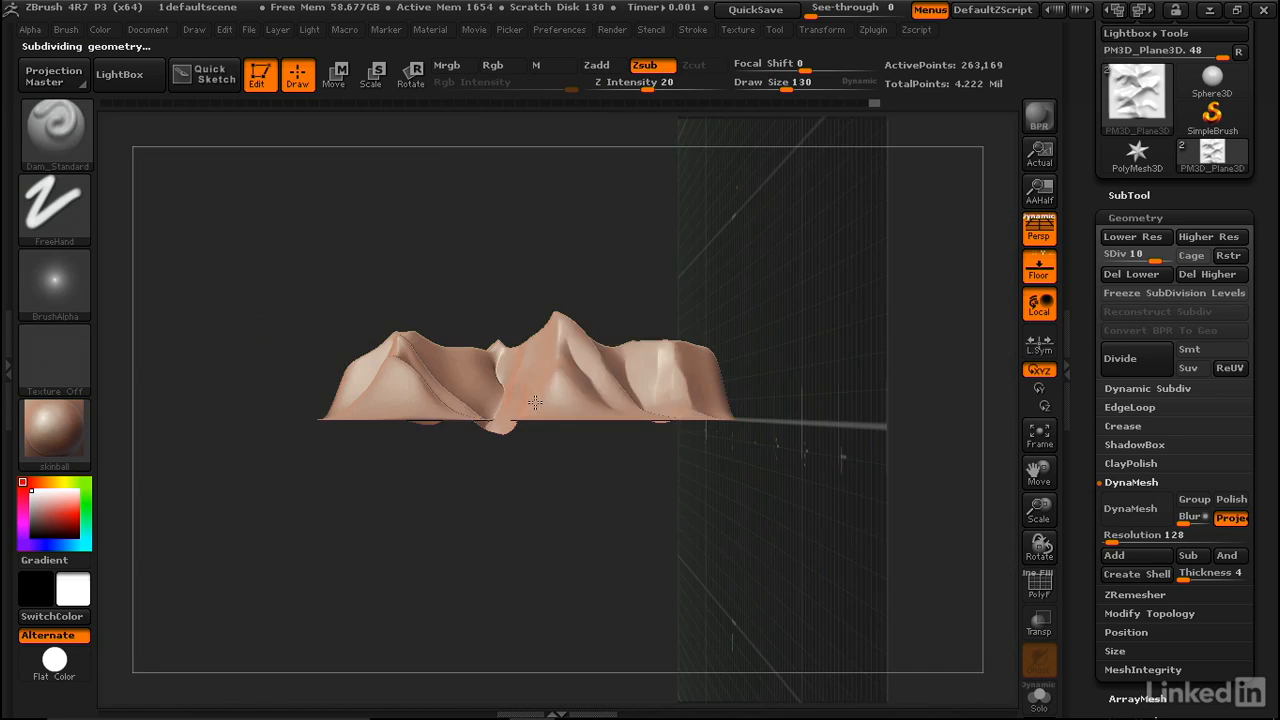
{"action": "right_click_drag", "start_coordinate": [552, 352], "coordinate": [606, 440]}
{"action": "right_click_drag", "start_coordinate": [638, 279], "coordinate": [550, 393], "text": "alt"}
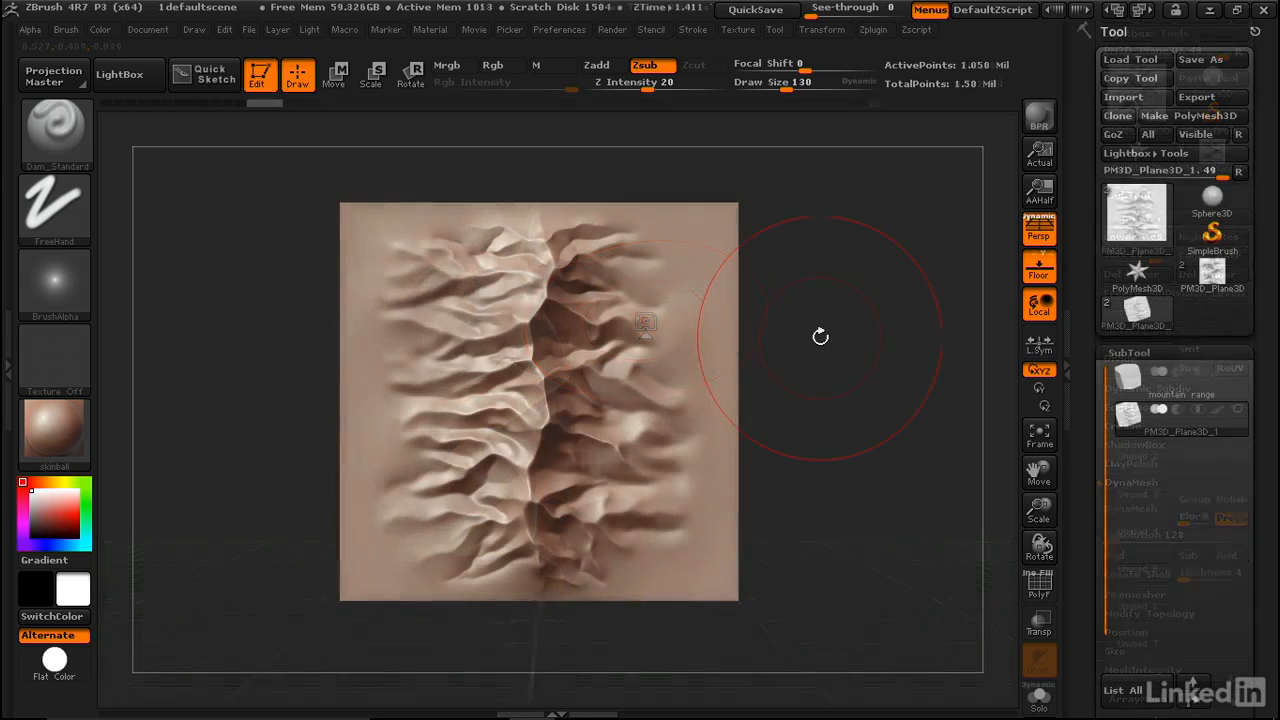
{"action": "mouse_move", "coordinate": [822, 358]}
{"action": "left_mouse_down"}
{"action": "mouse_move", "coordinate": [843, 257]}
{"action": "mouse_move", "coordinate": [829, 334]}
{"action": "mouse_move", "coordinate": [858, 343]}
{"action": "mouse_move", "coordinate": [797, 240]}
{"action": "mouse_move", "coordinate": [817, 286]}
{"action": "mouse_move", "coordinate": [794, 289]}
{"action": "mouse_move", "coordinate": [779, 216]}
{"action": "mouse_move", "coordinate": [751, 363]}
{"action": "mouse_move", "coordinate": [690, 355]}
{"action": "left_mouse_up"}
{"action": "left_click_drag", "start_coordinate": [796, 310], "coordinate": [770, 316]}
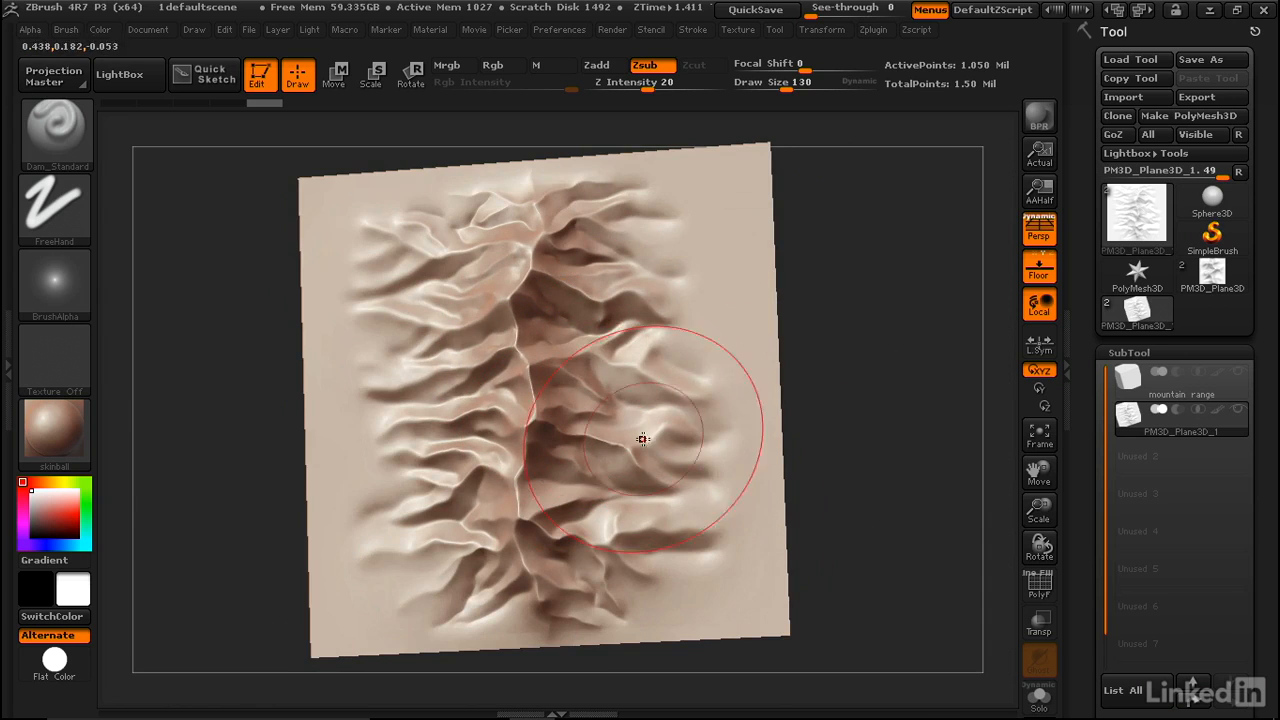
{"action": "left_click_drag", "start_coordinate": [798, 304], "coordinate": [851, 311]}
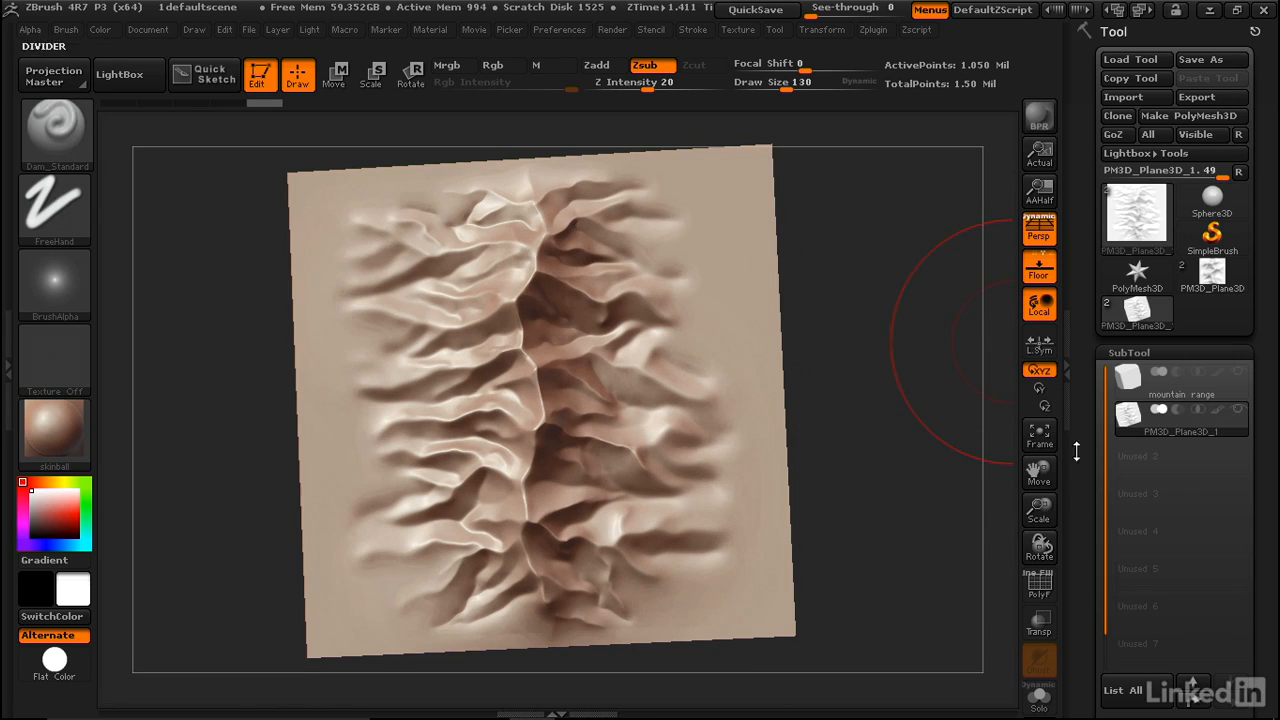
Open the Displacement Map settings and lower the mountain range plane to its lowest subdivision level
{"action": "scroll", "coordinate": [1140, 355], "scroll_direction": "down", "scroll_amount": 15}
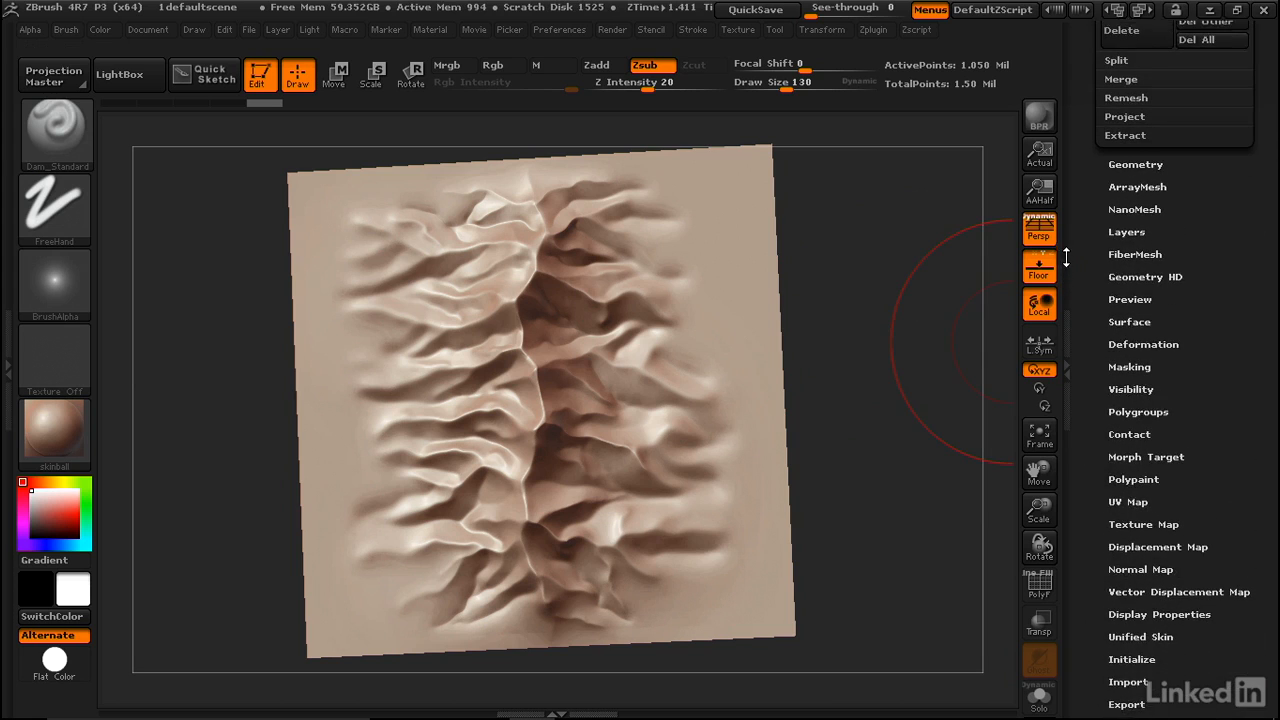
{"action": "left_click", "coordinate": [1143, 540]}
{"action": "left_click_drag", "start_coordinate": [1085, 276], "coordinate": [1099, 330]}
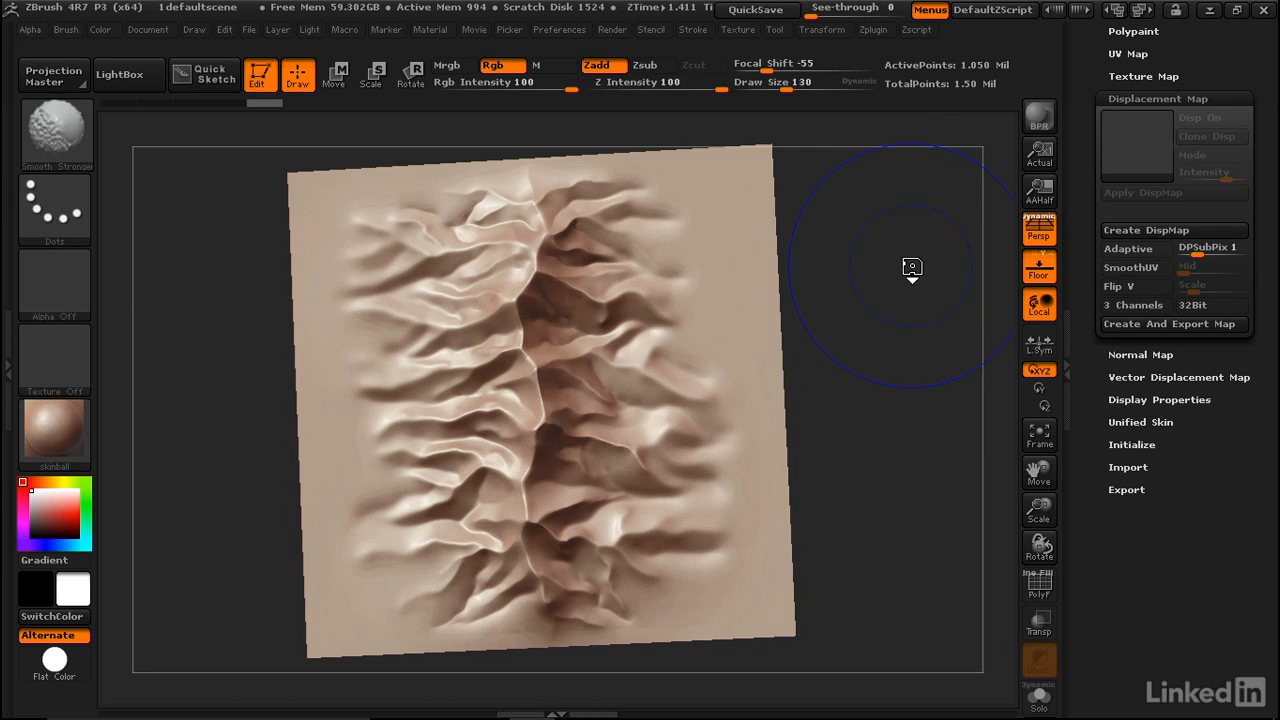
{"action": "key", "text": "shift+d"}
{"action": "key", "text": "shift+d"}
{"action": "key", "text": "shift+d"}
{"action": "key", "text": "shift+d"}
{"action": "key", "text": "shift+d"}
{"action": "key", "text": "shift+d"}
{"action": "key", "text": "shift+d"}
{"action": "key", "text": "shift+d"}
{"action": "key", "text": "shift+d"}
{"action": "key", "text": "shift+d"}
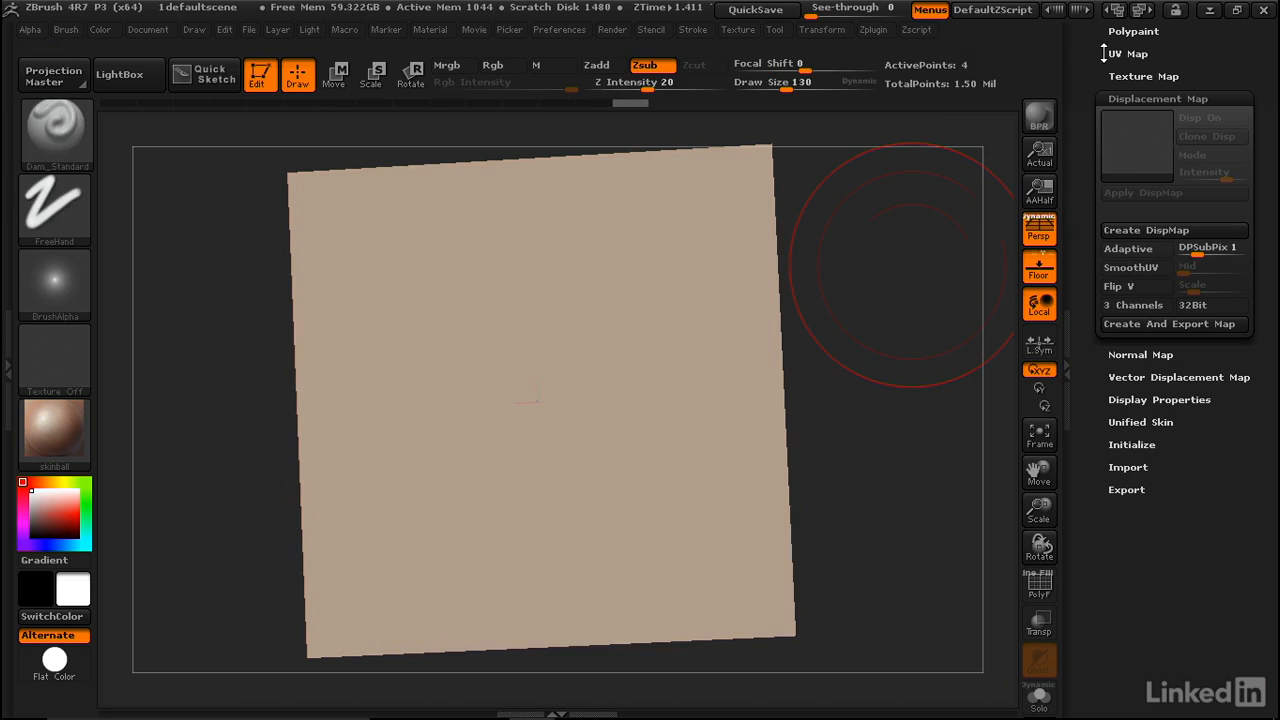
Set the UV Map Size to 8192 and create a displacement map from the mountain range plane
{"action": "left_click", "coordinate": [1125, 54]}
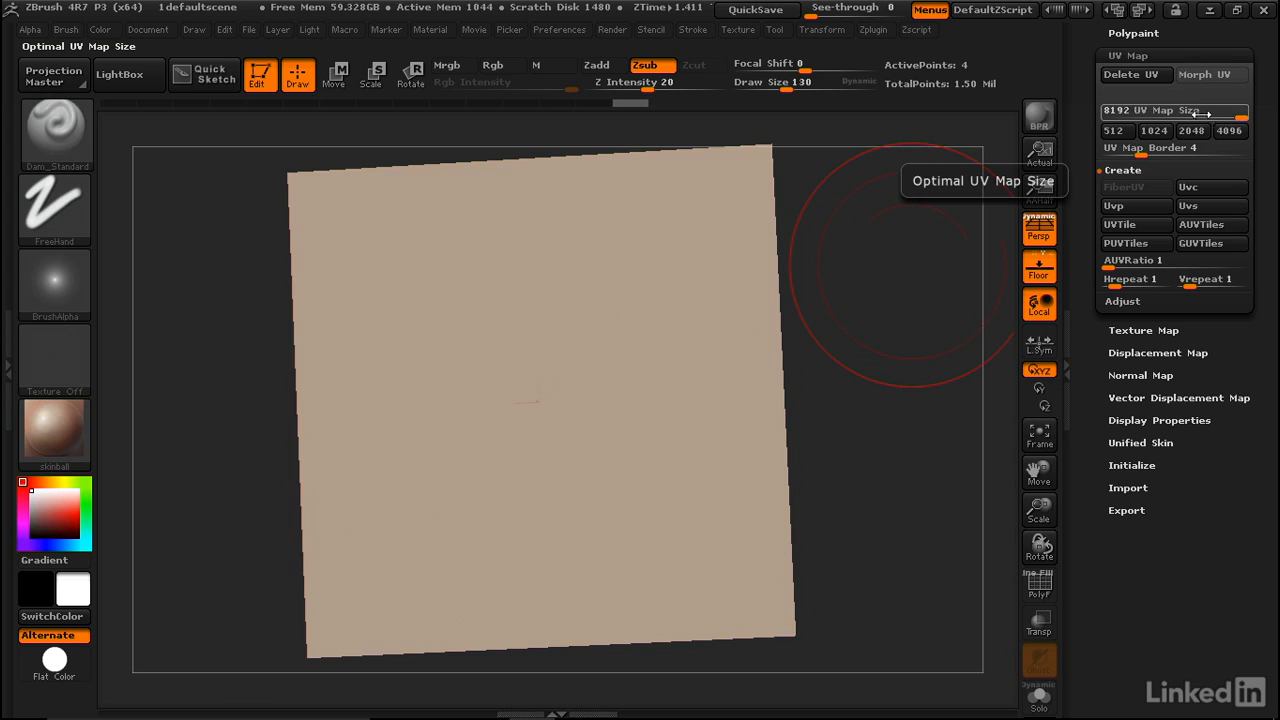
{"action": "left_click_drag", "start_coordinate": [1238, 116], "coordinate": [1218, 116]}
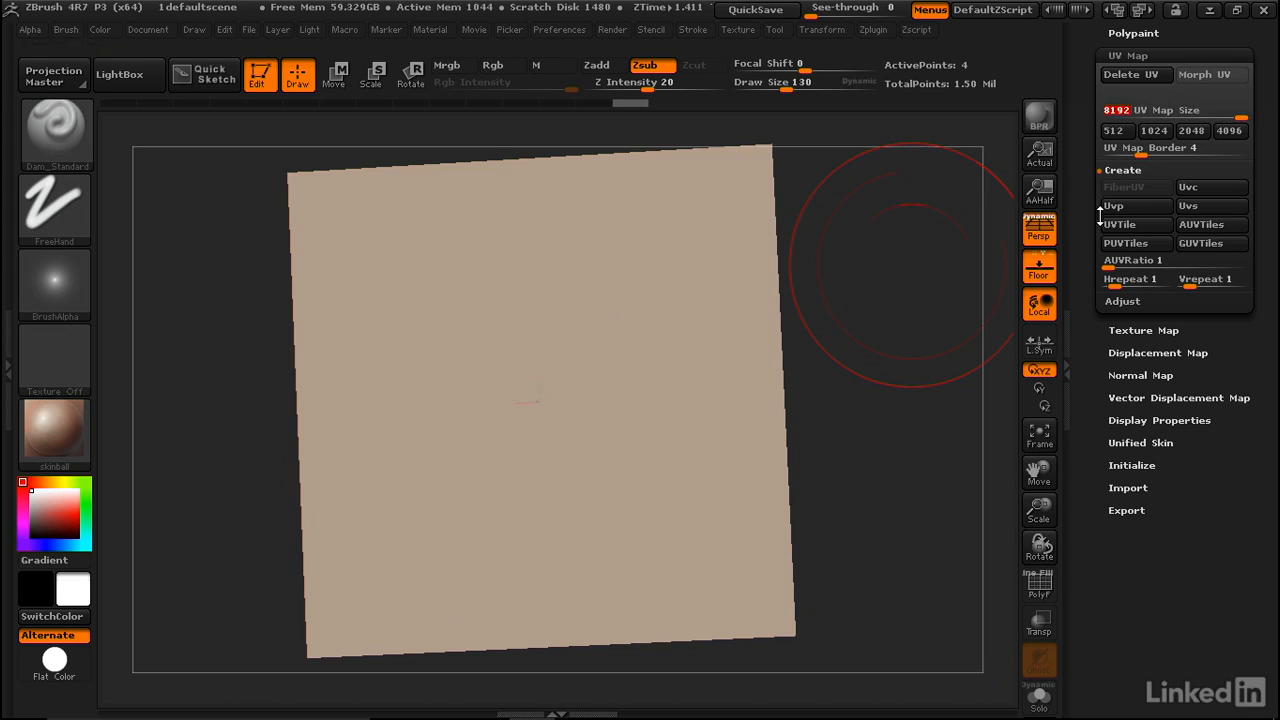
{"action": "left_click", "coordinate": [1141, 352]}
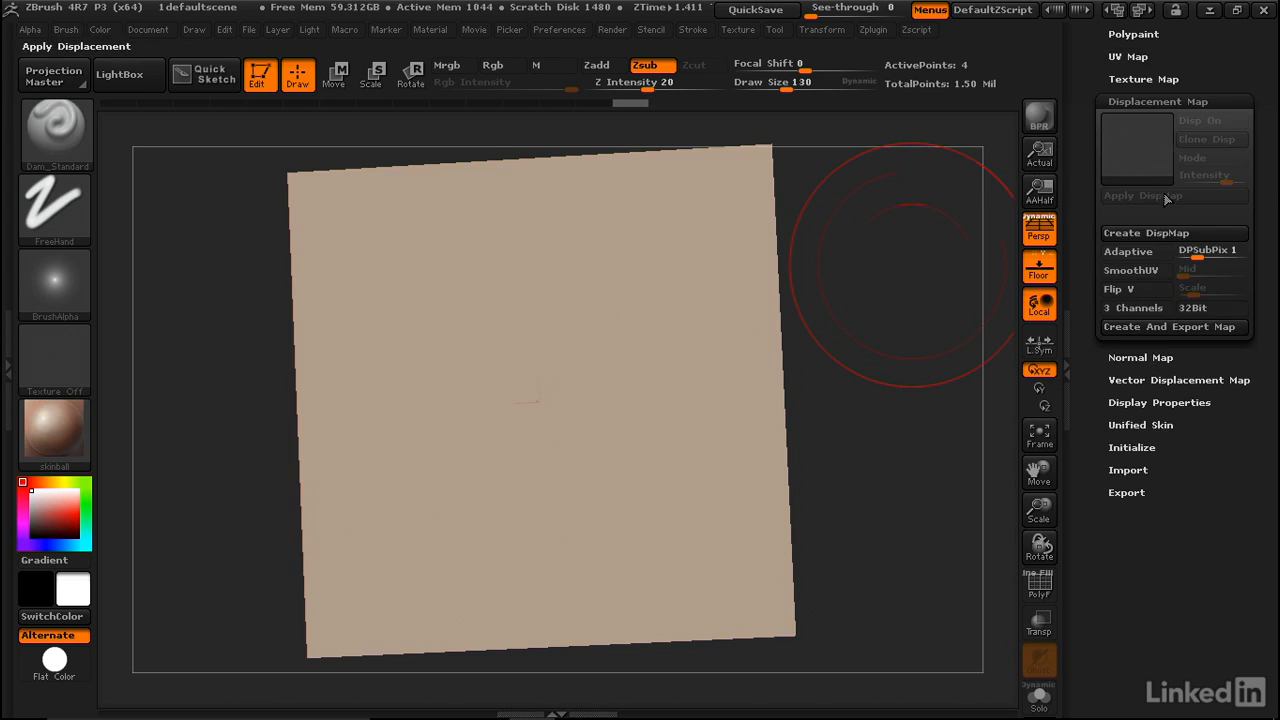
{"action": "left_click", "coordinate": [1158, 236]}
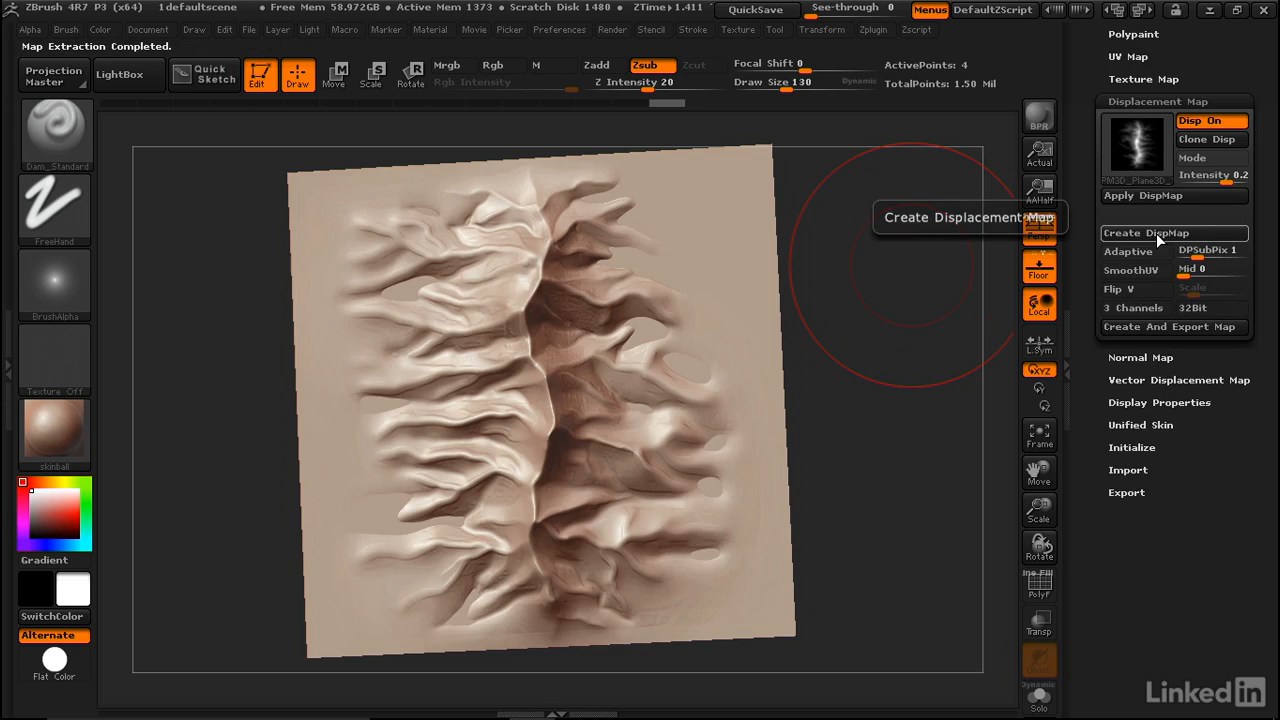
Clone the mountain range's displacement map so that it becomes the brush's current alpha
{"action": "mouse_move", "coordinate": [903, 300]}
{"action": "left_mouse_down"}
{"action": "mouse_move", "coordinate": [918, 244]}
{"action": "mouse_move", "coordinate": [955, 220]}
{"action": "left_mouse_up"}
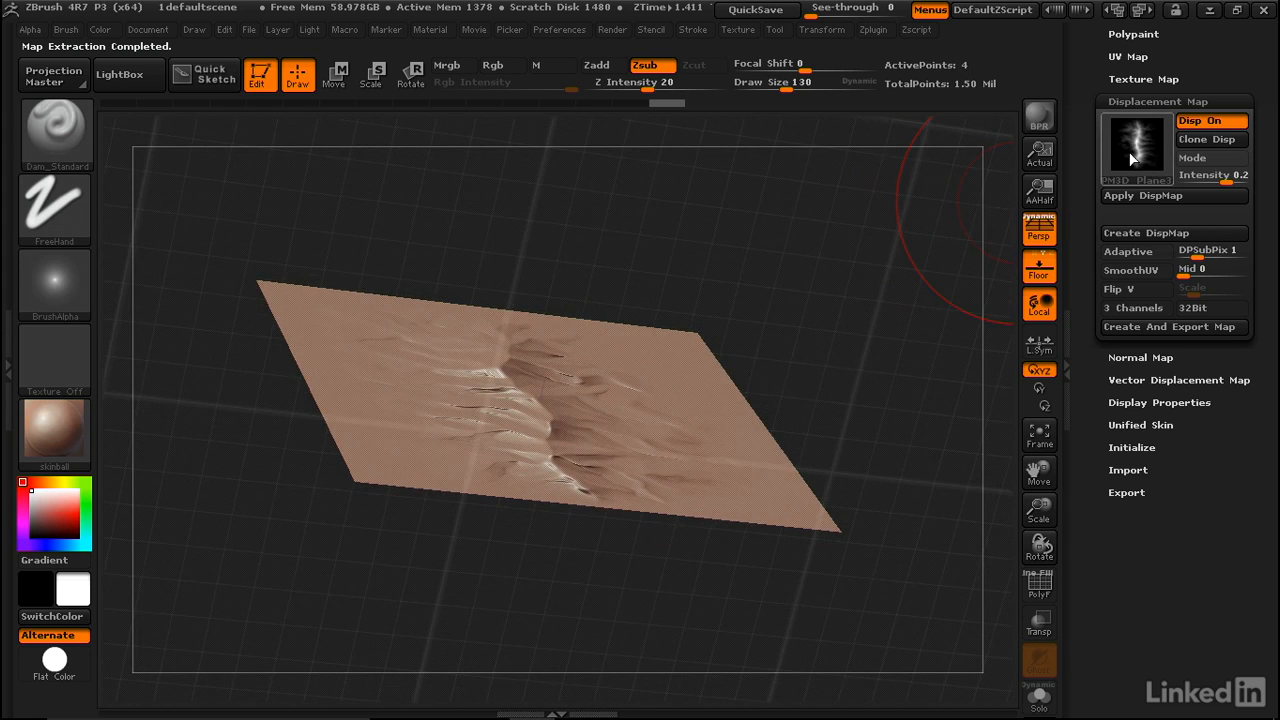
{"action": "left_click_drag", "start_coordinate": [874, 276], "coordinate": [856, 222]}
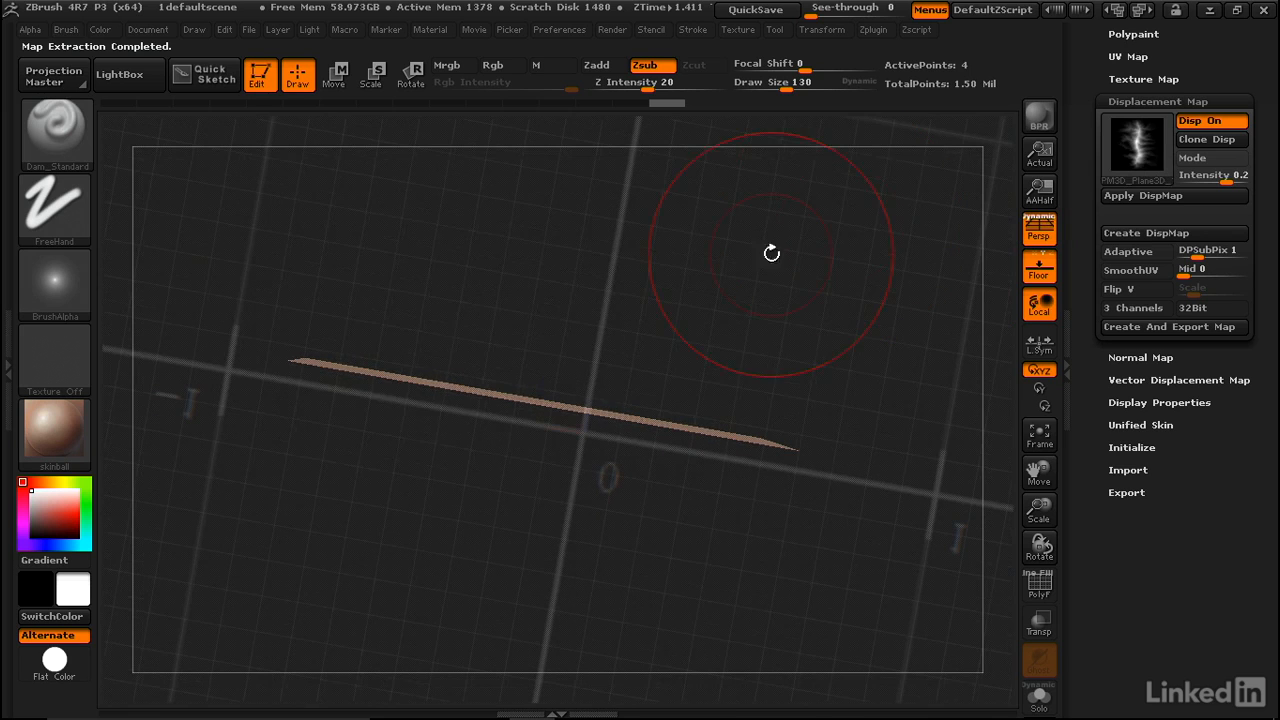
{"action": "left_click_drag", "start_coordinate": [805, 225], "coordinate": [822, 468]}
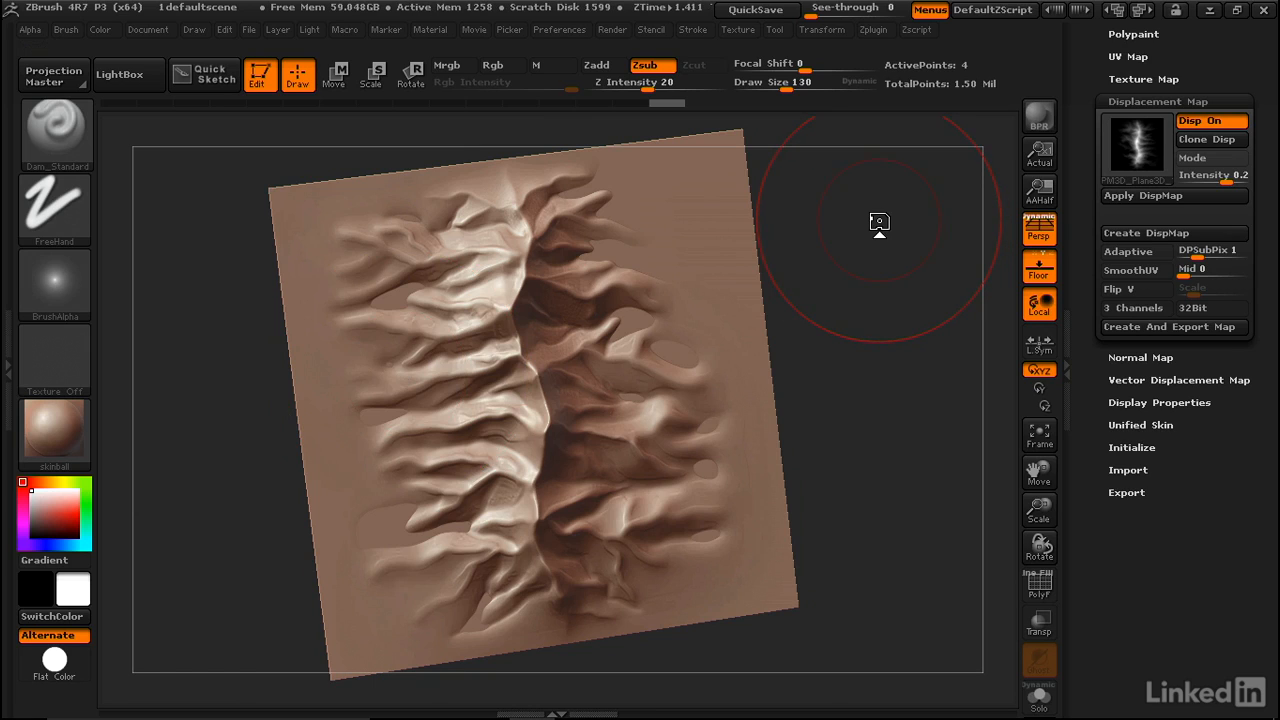
{"action": "left_click", "coordinate": [1209, 139]}
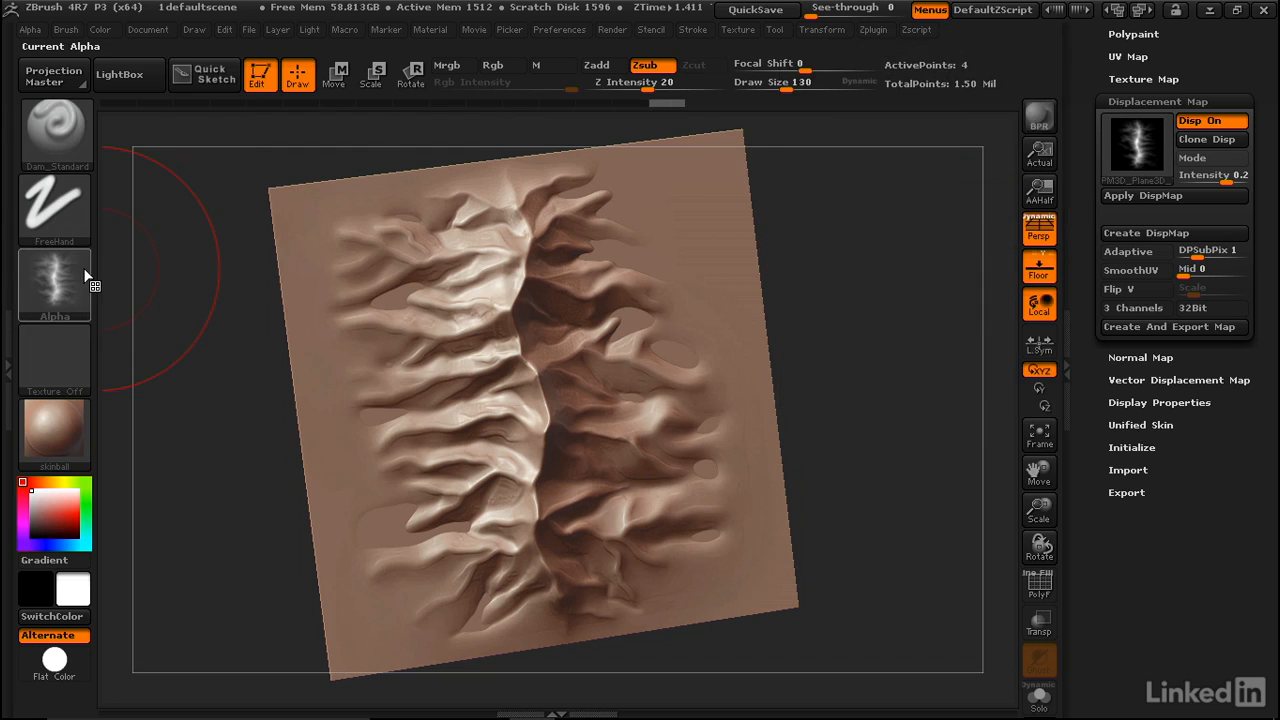
{"action": "mouse_move", "coordinate": [84, 276]}
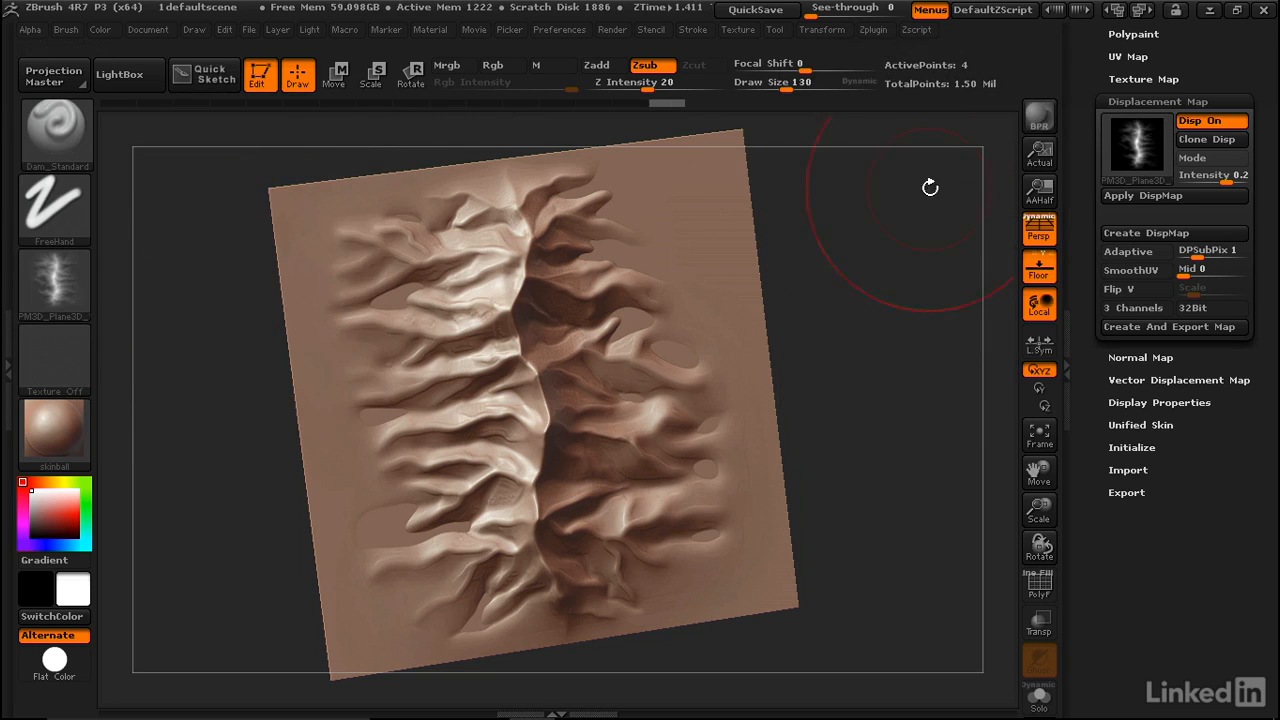
Append a Sphere3D as a new subtool and make it the active subtool
{"action": "left_click_drag", "start_coordinate": [1082, 85], "coordinate": [1082, 248]}
{"action": "left_click", "coordinate": [1129, 149]}
{"action": "mouse_move", "coordinate": [1162, 160]}
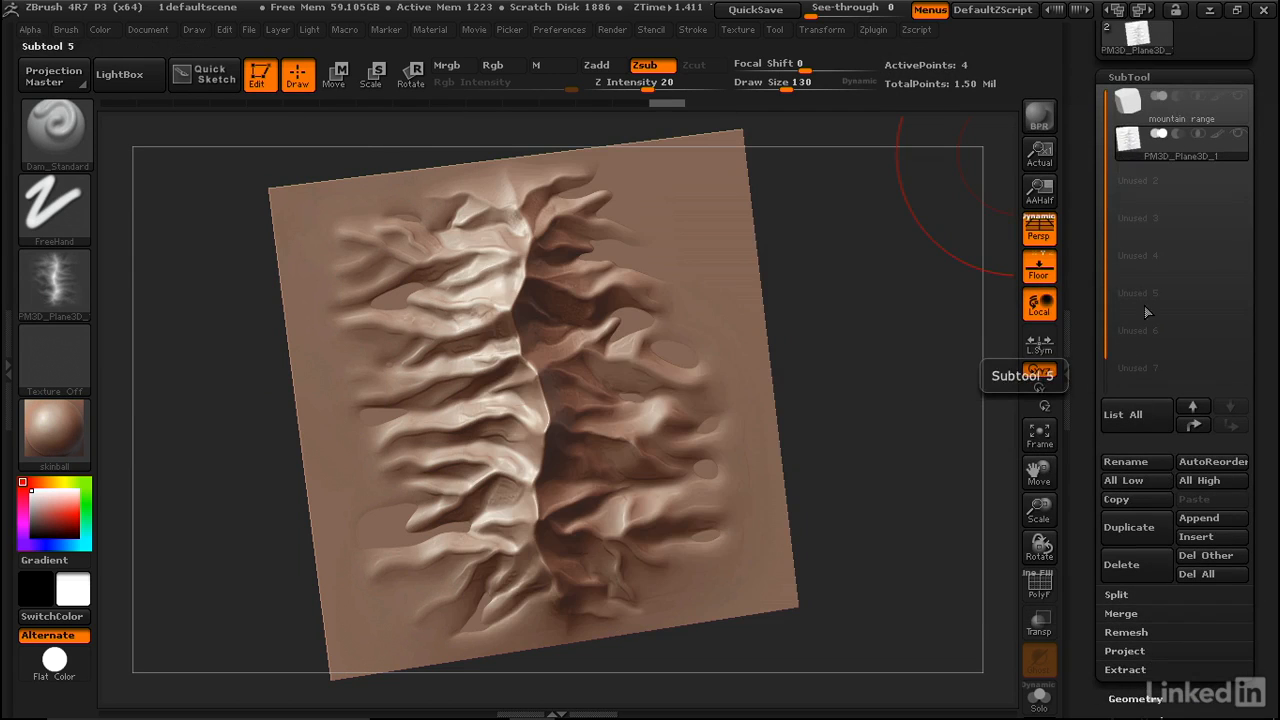
{"action": "left_click", "coordinate": [1199, 518]}
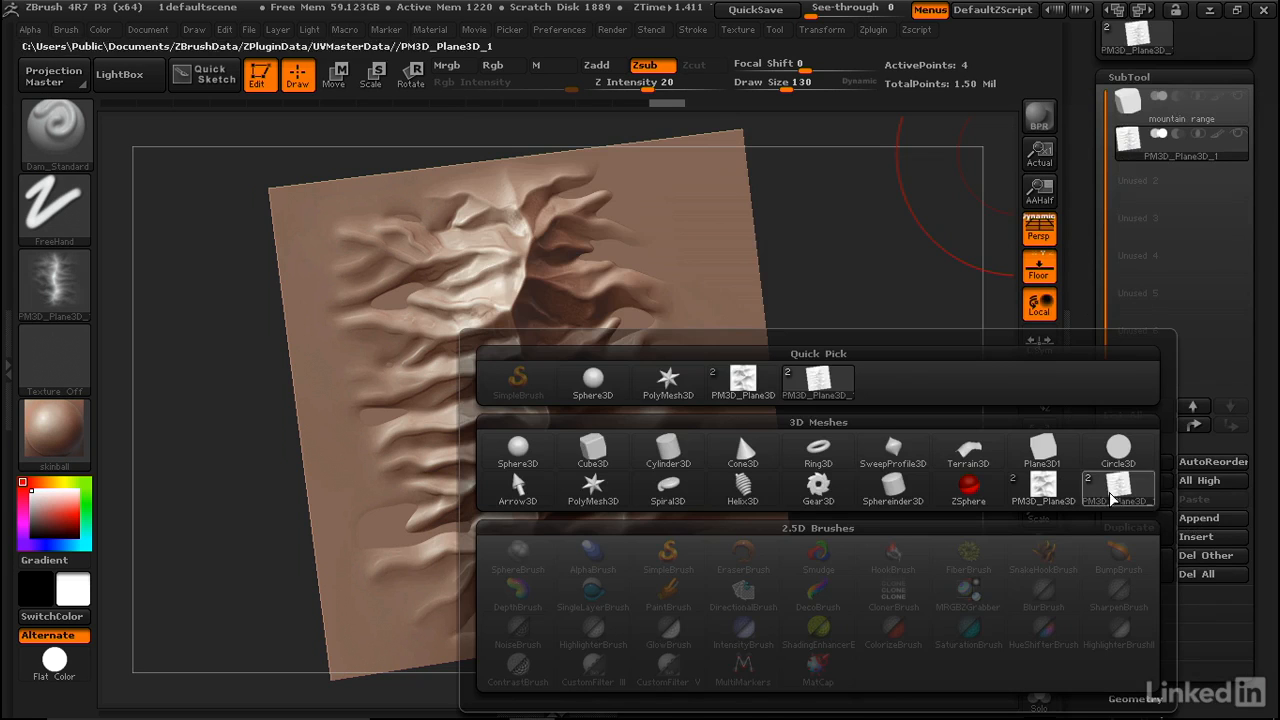
{"action": "left_click", "coordinate": [517, 452]}
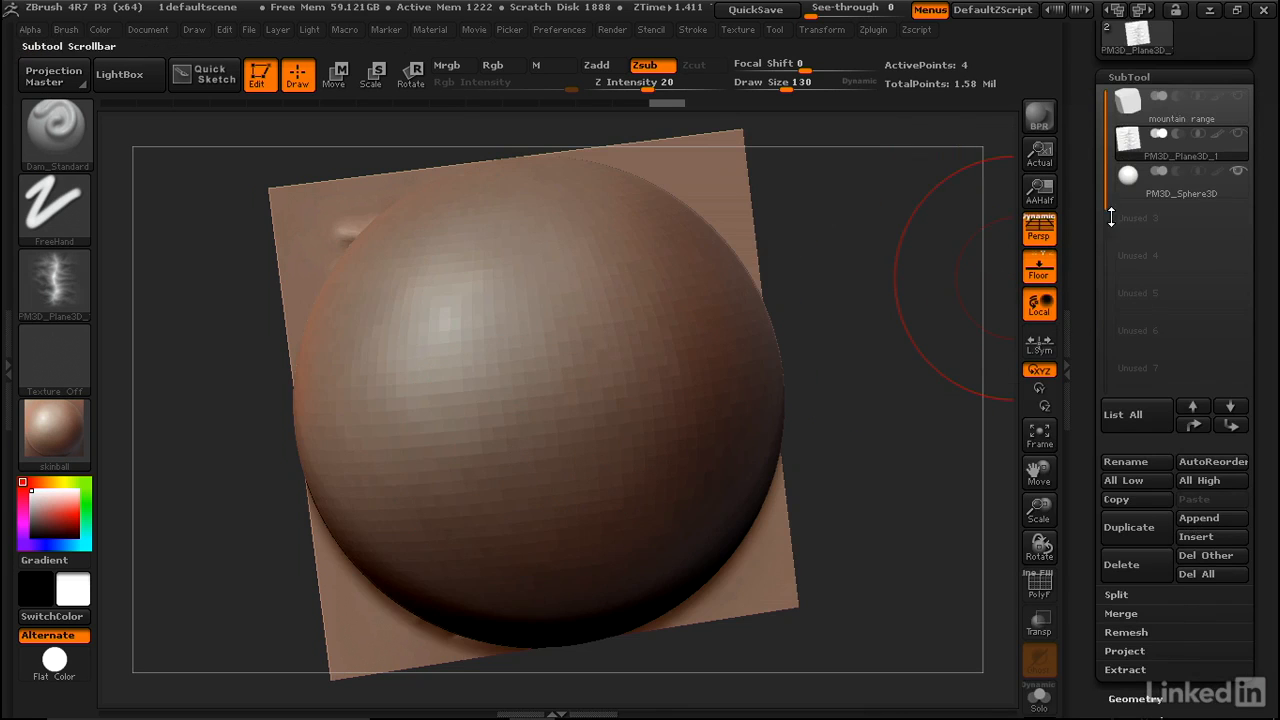
{"action": "left_click", "coordinate": [1128, 188]}
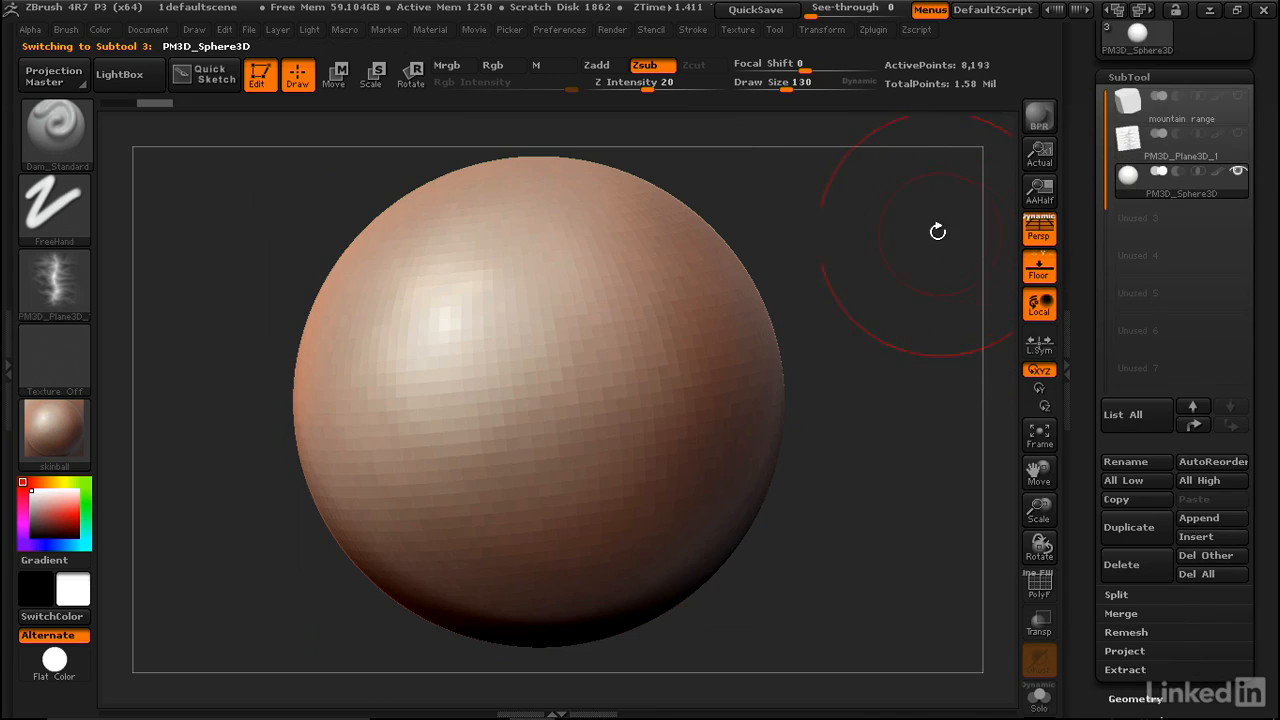
Show the sphere's wireframe and rebuild its topology with ZRemesher
{"action": "key", "text": "shift+f"}
{"action": "left_click_drag", "start_coordinate": [894, 220], "coordinate": [883, 306]}
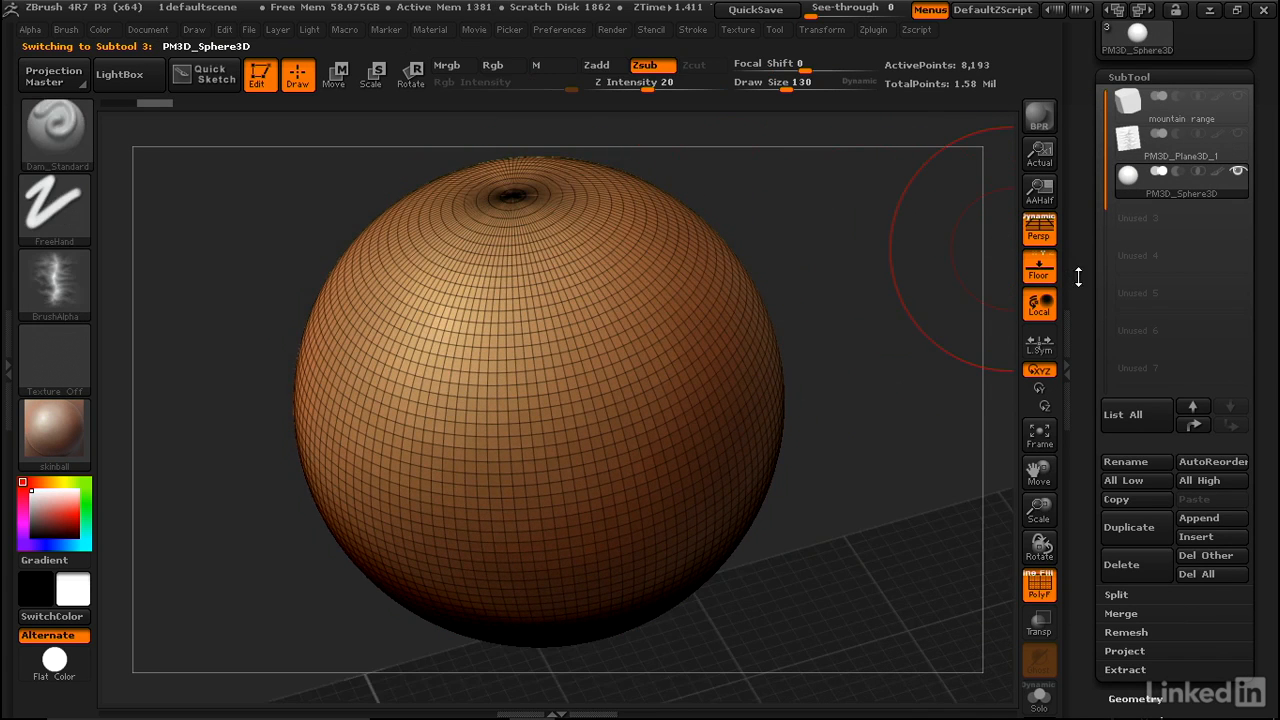
{"action": "scroll", "coordinate": [1145, 326], "scroll_direction": "down", "scroll_amount": 5}
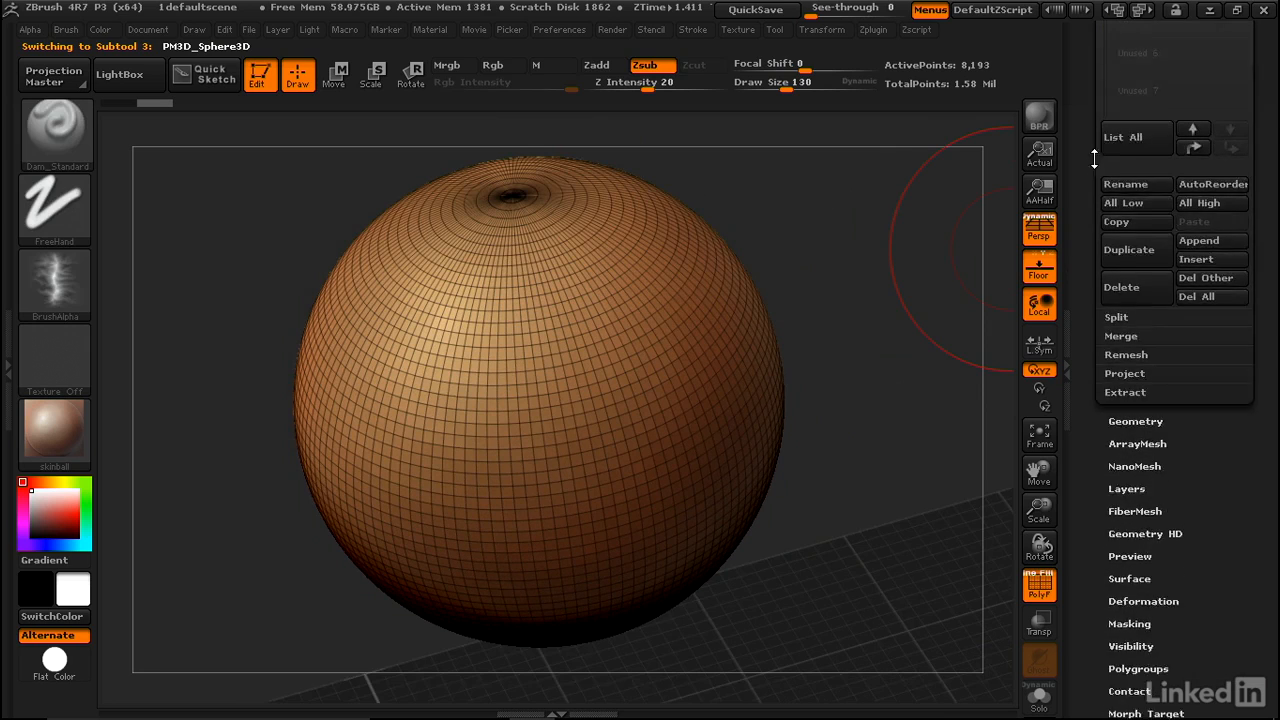
{"action": "left_click", "coordinate": [1136, 350]}
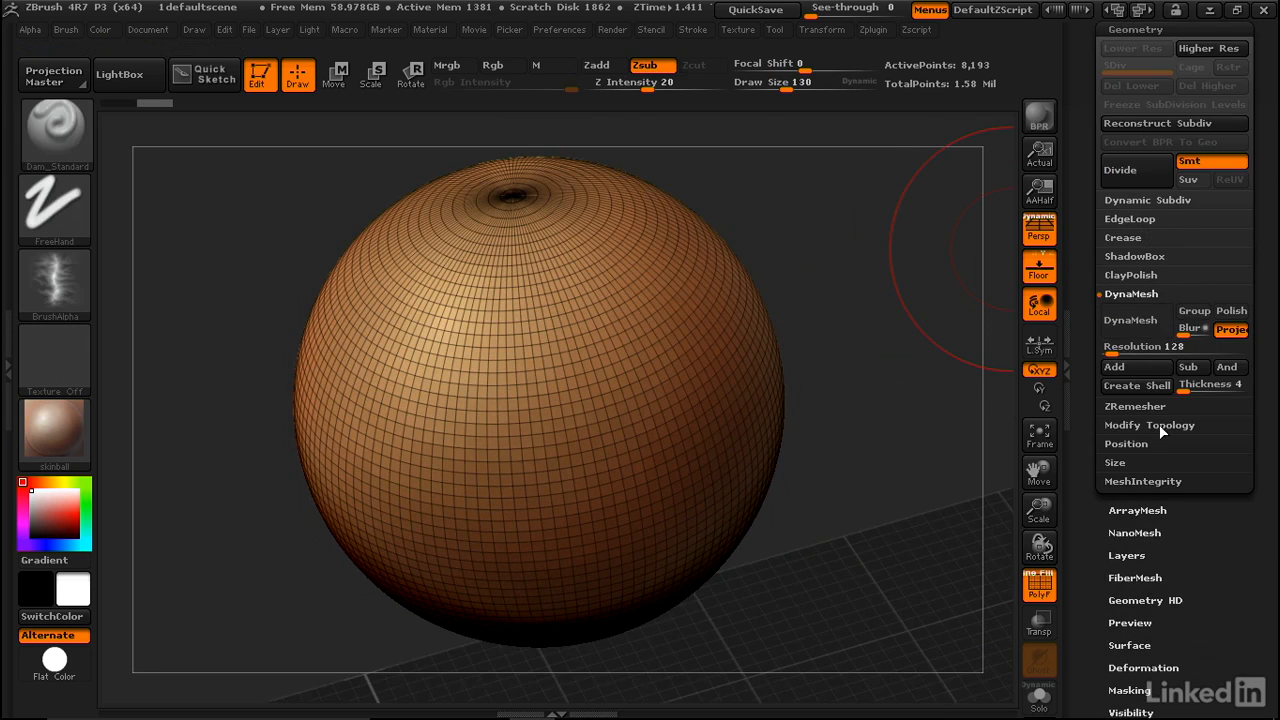
{"action": "left_click", "coordinate": [1134, 406]}
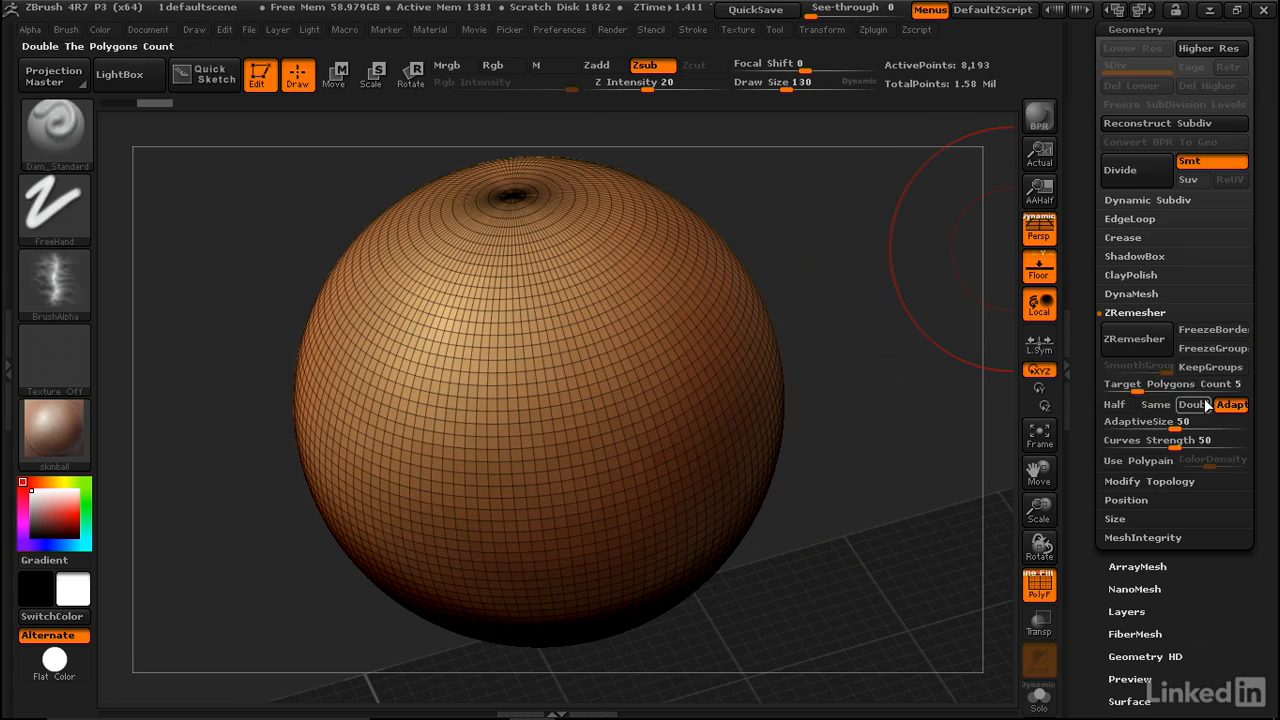
{"action": "left_click", "coordinate": [1146, 342]}
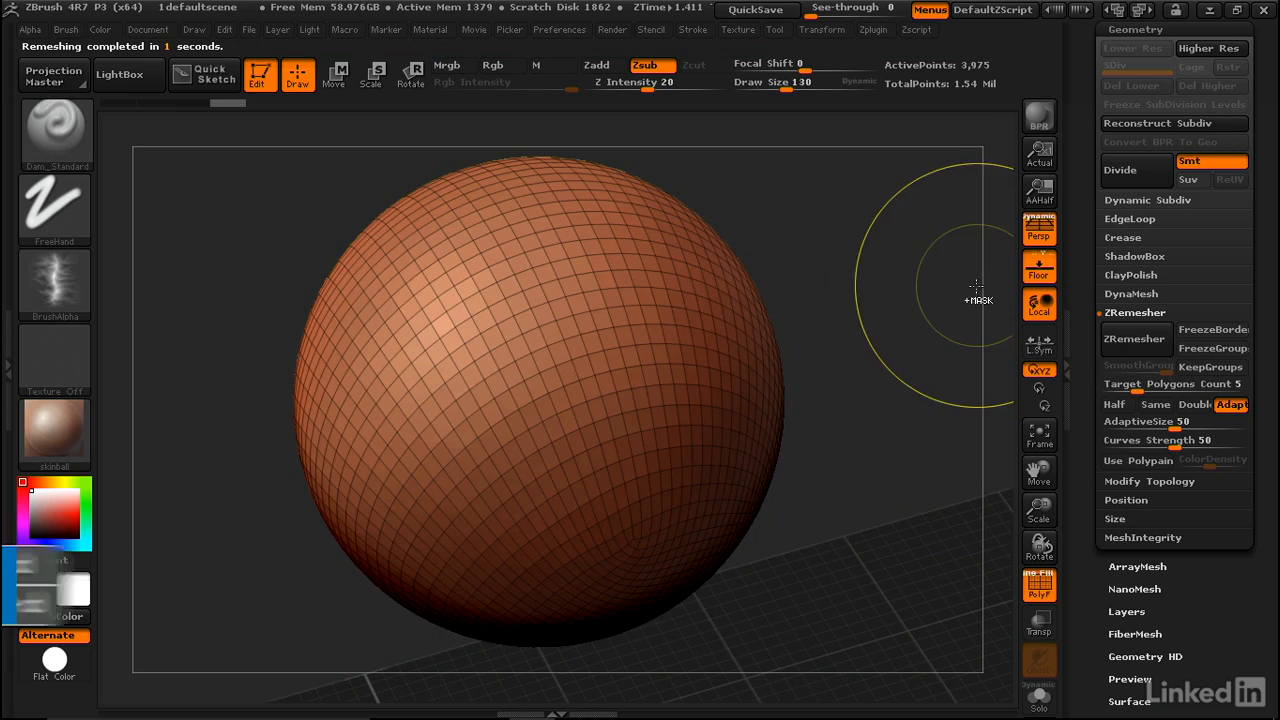
Hide the wireframe and subdivide the remeshed sphere up to subdivision level 6
{"action": "key", "text": "ctrl+d"}
{"action": "key", "text": "shift+f"}
{"action": "key", "text": "ctrl+d"}
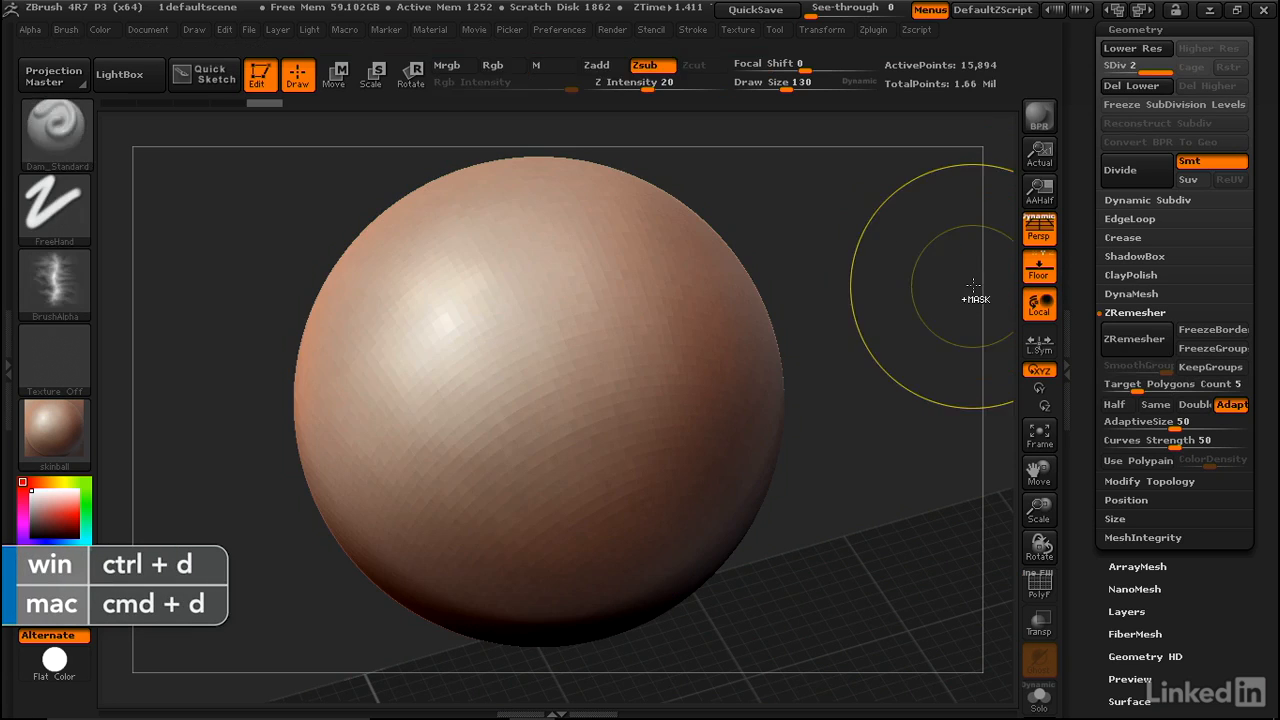
{"action": "key", "text": "ctrl+d"}
{"action": "key", "text": "ctrl+d"}
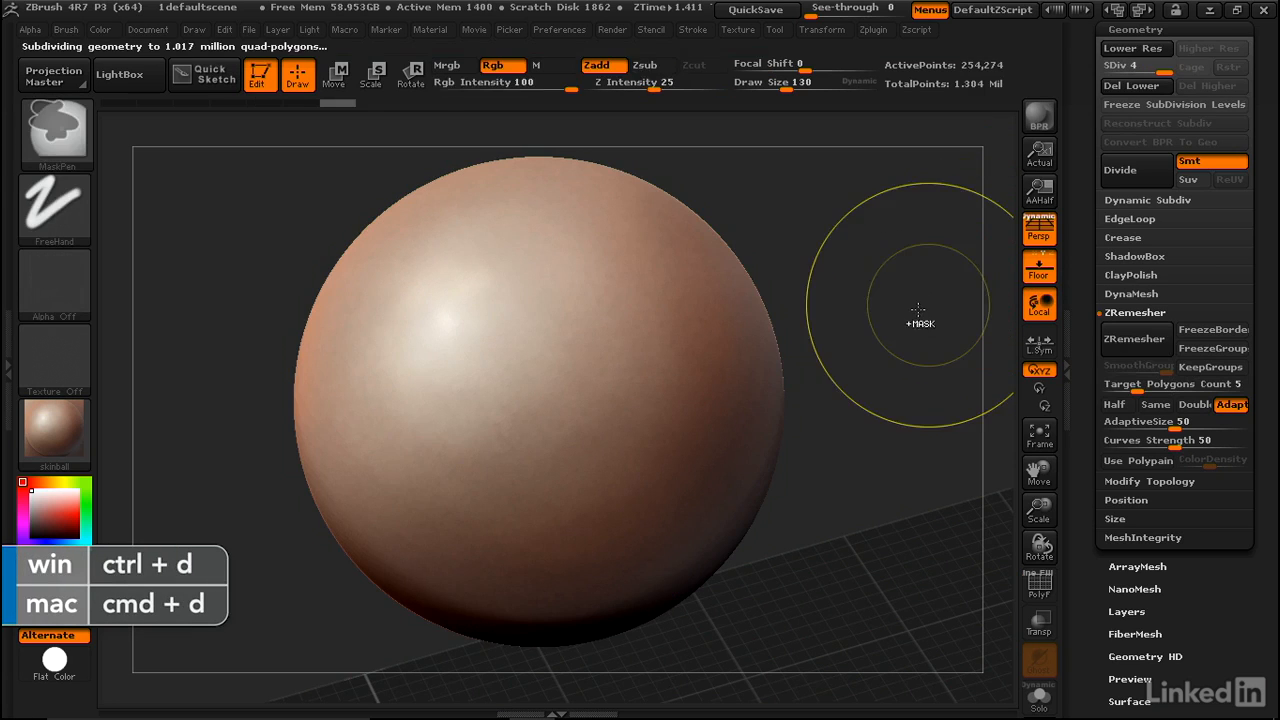
{"action": "key", "text": "ctrl+d"}
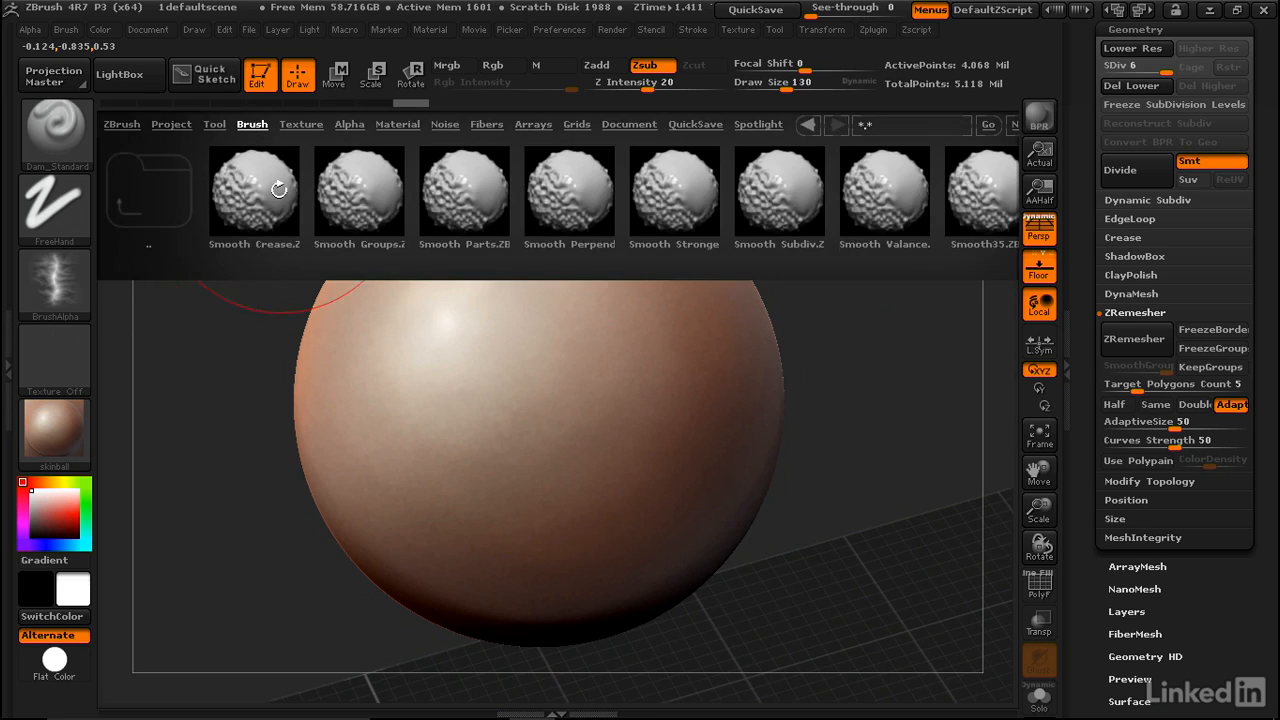
Load the Tracks2 brush from the LightBox brush library's tracks folder
{"action": "left_click", "coordinate": [145, 204]}
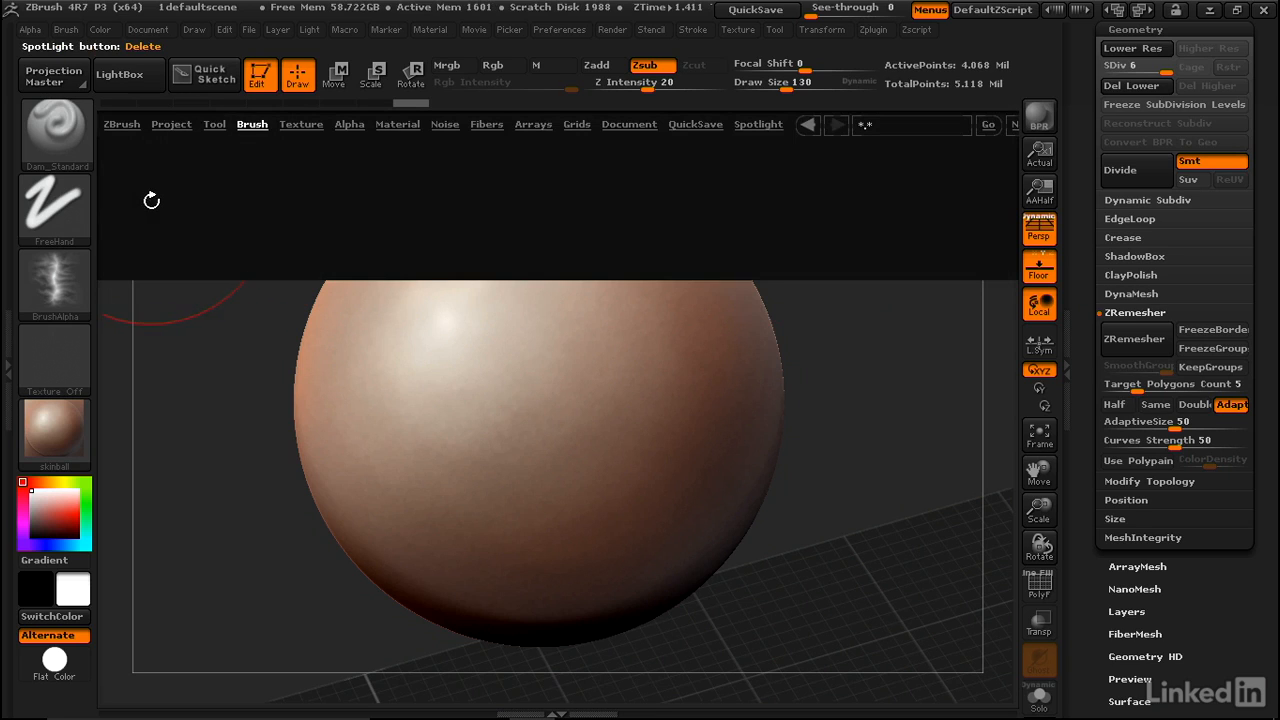
{"action": "left_click", "coordinate": [660, 195]}
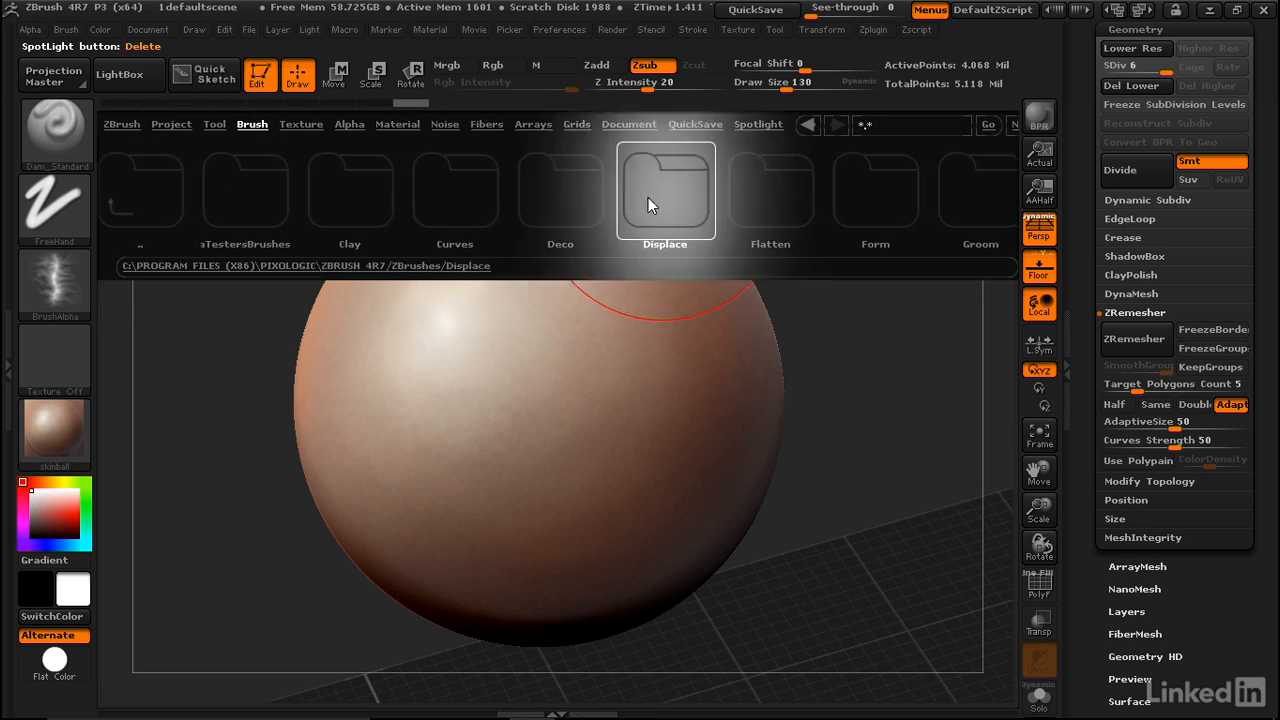
{"action": "left_click", "coordinate": [718, 183]}
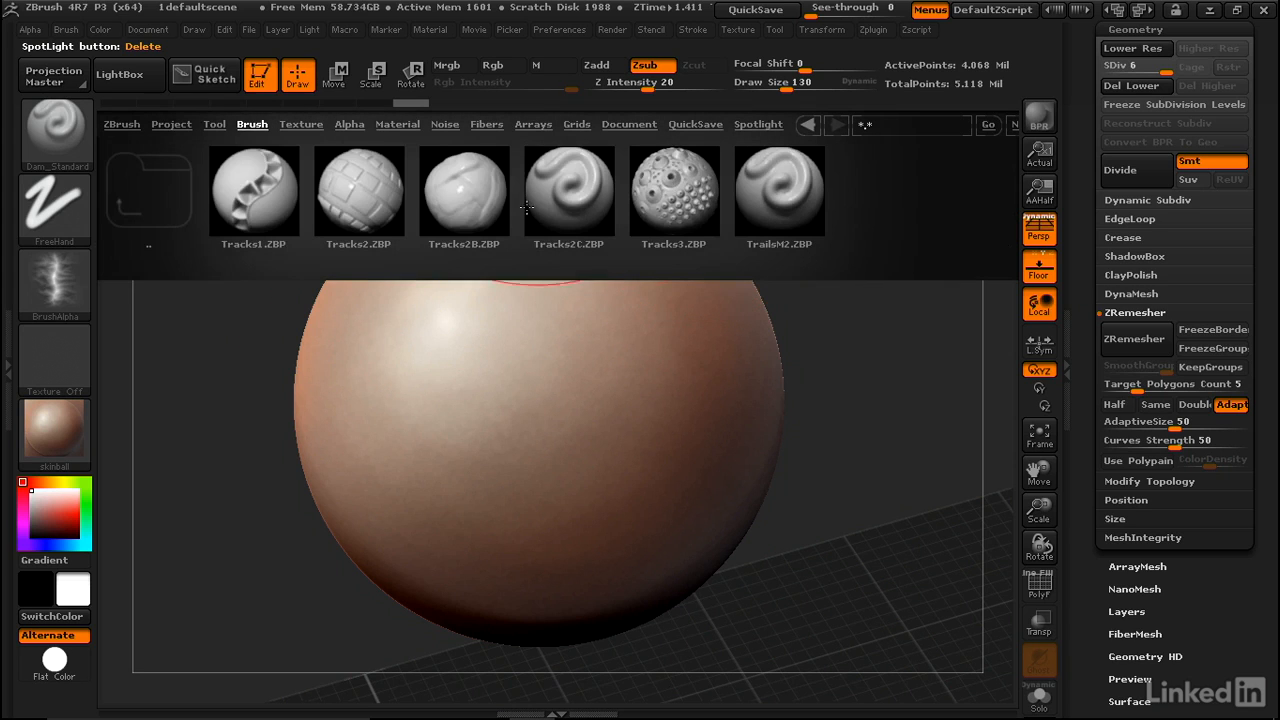
{"action": "double_click", "coordinate": [375, 187]}
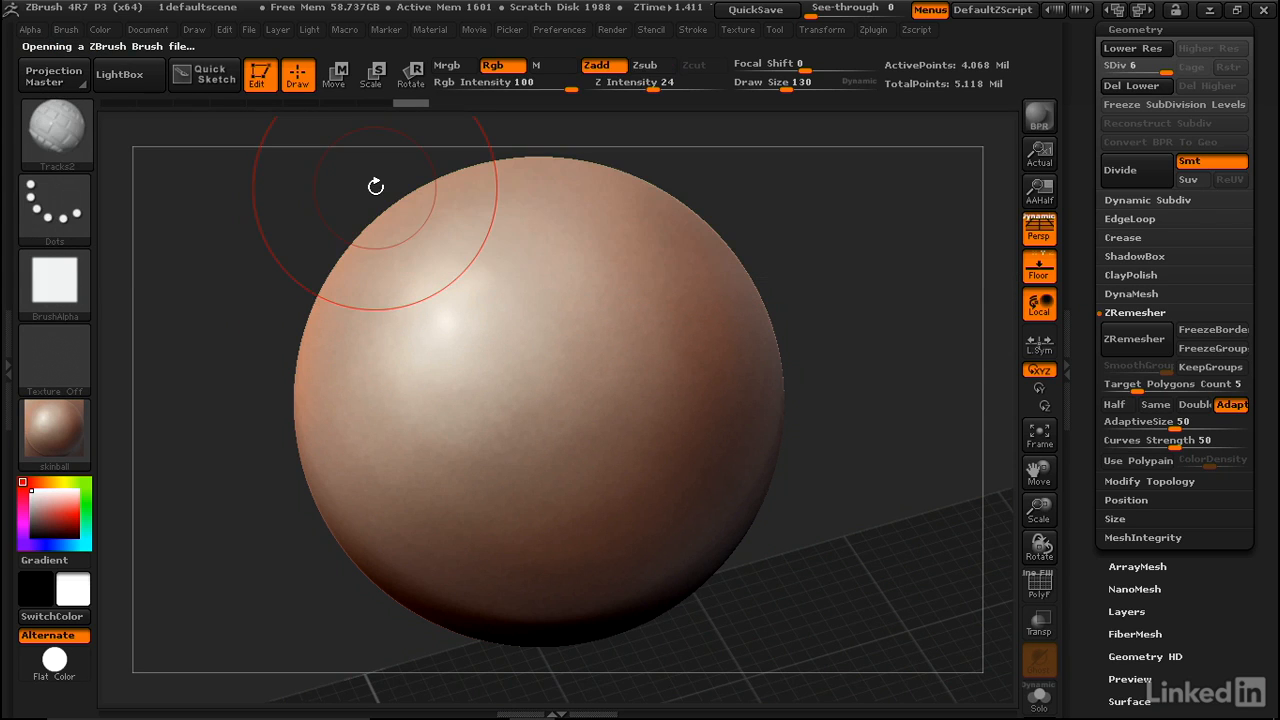
Paint a test stroke with the Tracks2 brush on the sphere and undo it
{"action": "mouse_move", "coordinate": [715, 275]}
{"action": "left_mouse_down"}
{"action": "mouse_move", "coordinate": [590, 235]}
{"action": "mouse_move", "coordinate": [492, 356]}
{"action": "mouse_move", "coordinate": [590, 555]}
{"action": "mouse_move", "coordinate": [730, 470]}
{"action": "mouse_move", "coordinate": [745, 320]}
{"action": "left_mouse_up"}
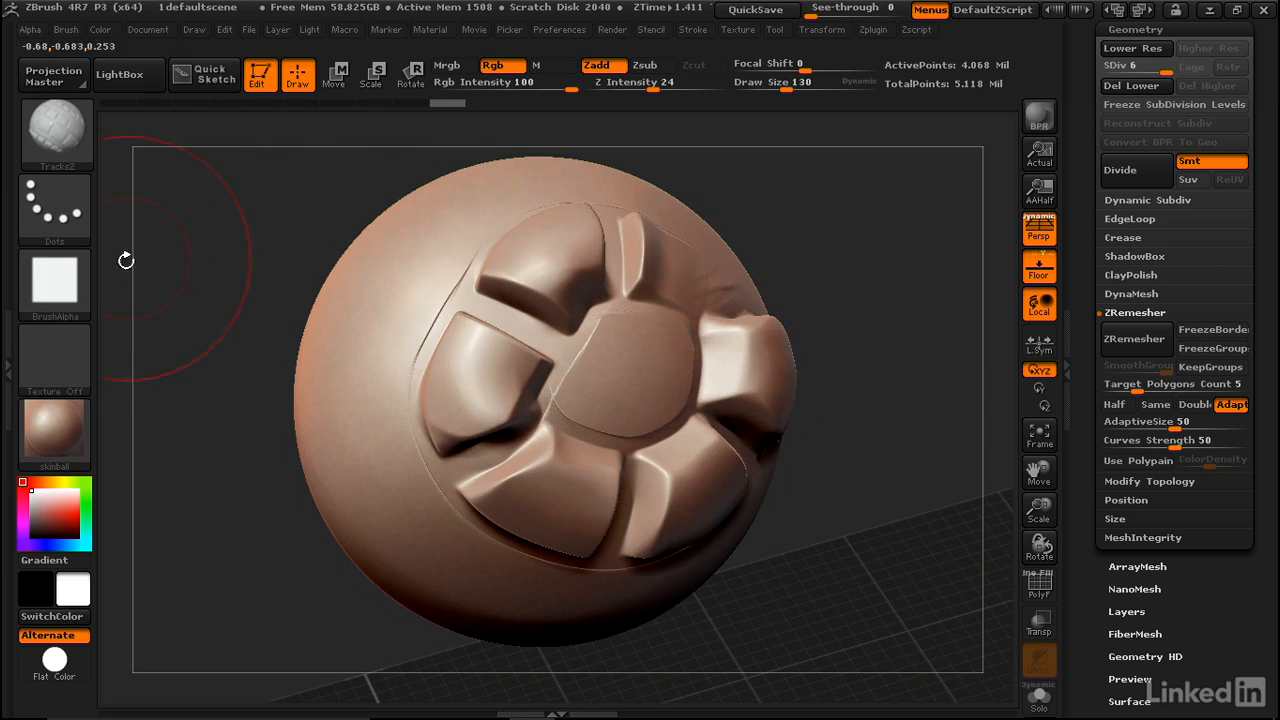
{"action": "key", "text": "ctrl+z"}
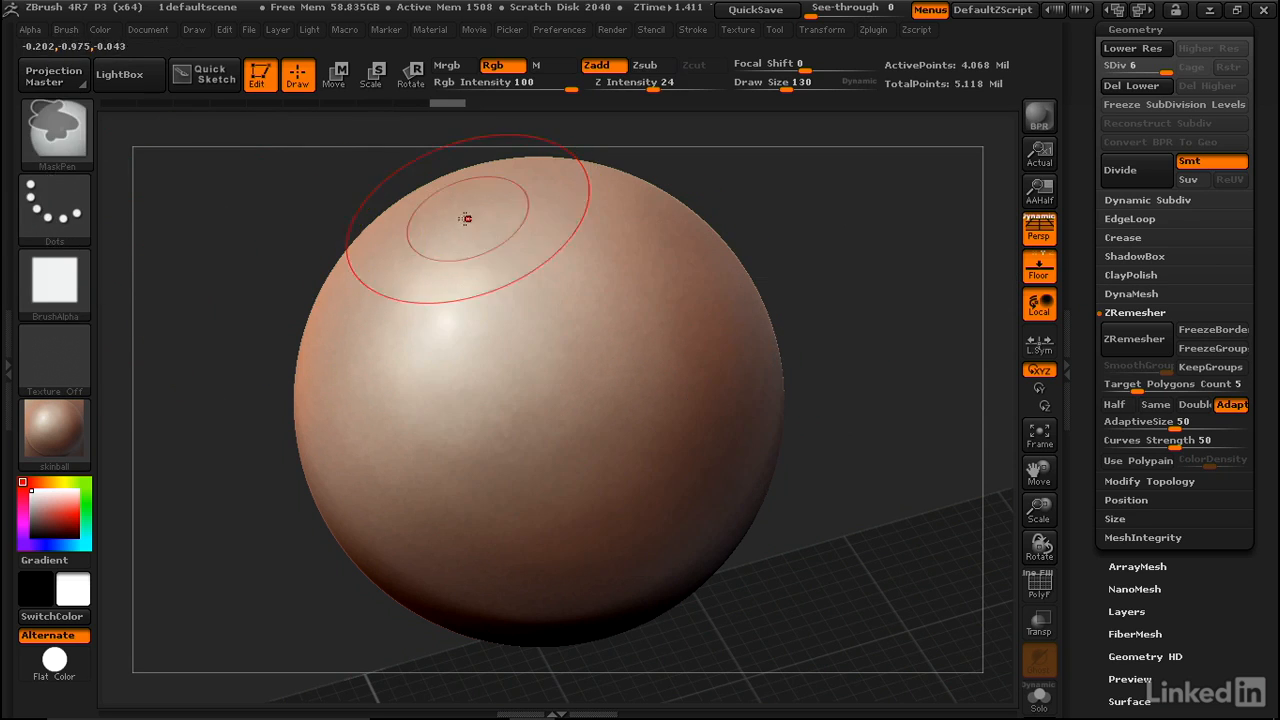
Assign the PM3D_Plane3D_1 mountain displacement map as the Tracks2 brush's alpha
{"action": "left_click", "coordinate": [78, 280]}
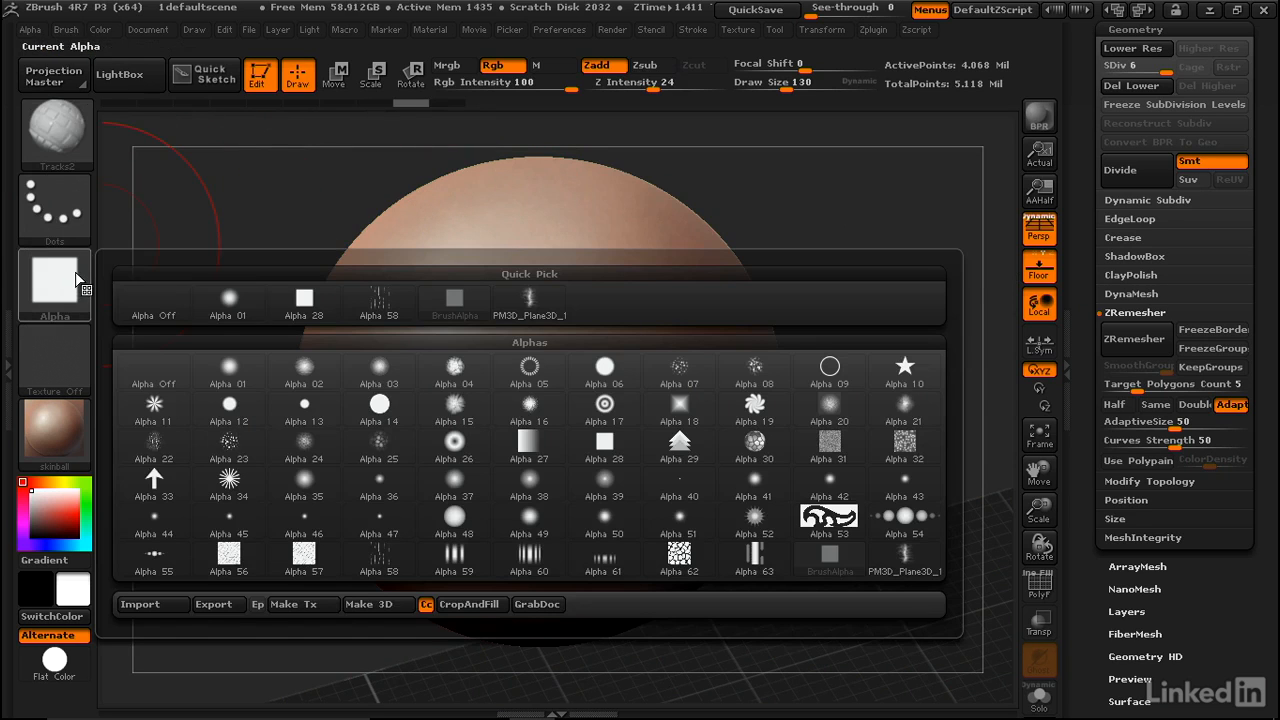
{"action": "mouse_move", "coordinate": [527, 310]}
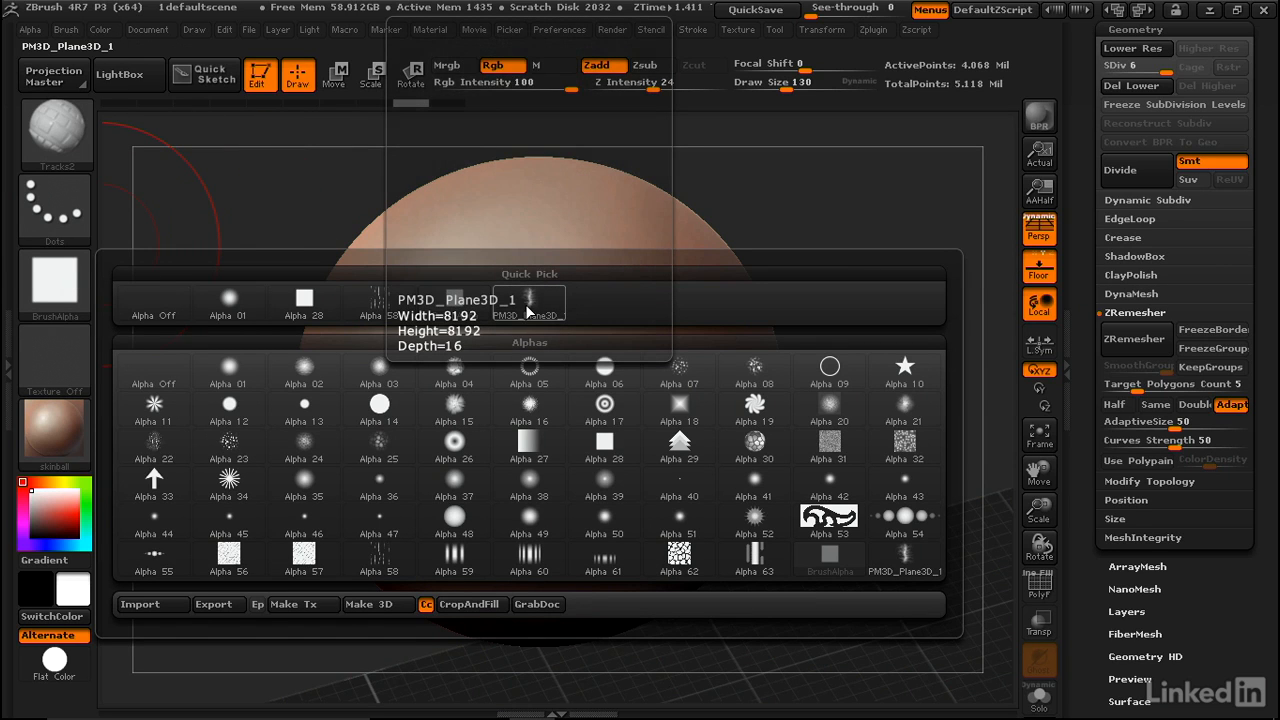
{"action": "left_click", "coordinate": [530, 316]}
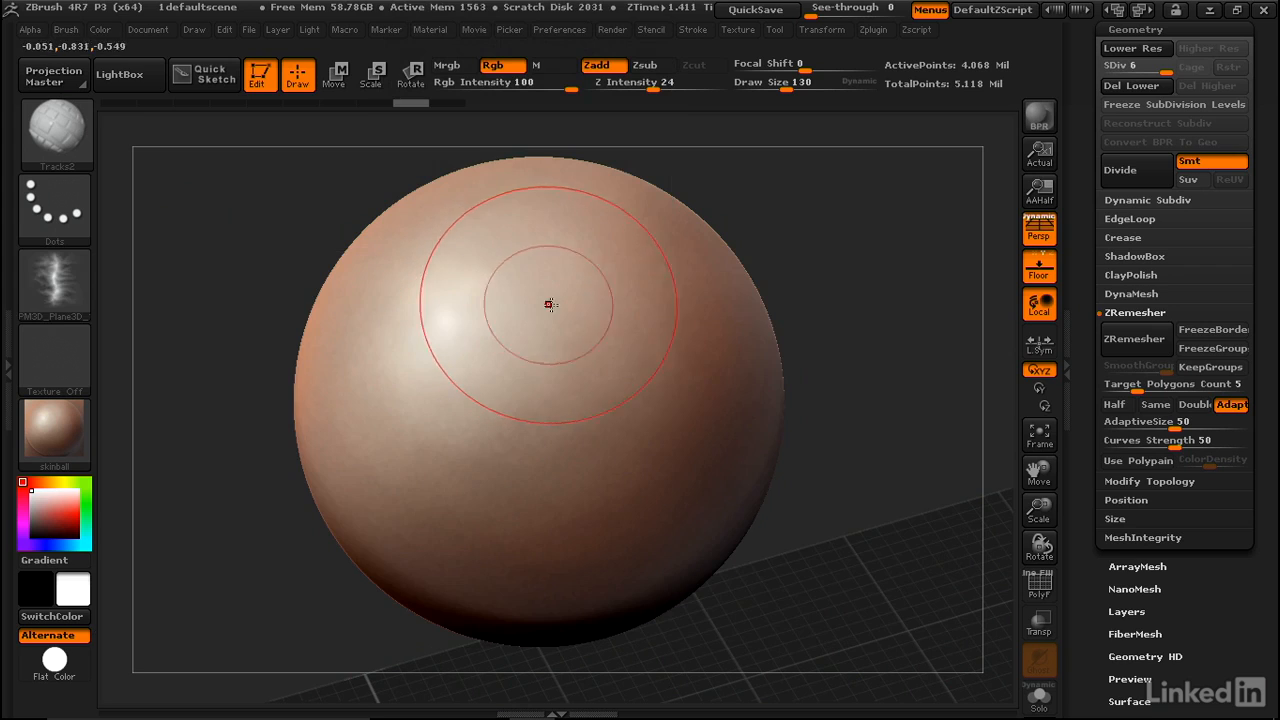
Paint a test stroke with the mountain alpha on the sphere and undo it
{"action": "mouse_move", "coordinate": [701, 305]}
{"action": "left_mouse_down"}
{"action": "mouse_move", "coordinate": [545, 265]}
{"action": "mouse_move", "coordinate": [455, 345]}
{"action": "mouse_move", "coordinate": [400, 430]}
{"action": "mouse_move", "coordinate": [509, 498]}
{"action": "mouse_move", "coordinate": [622, 448]}
{"action": "mouse_move", "coordinate": [714, 385]}
{"action": "mouse_move", "coordinate": [775, 371]}
{"action": "left_mouse_up"}
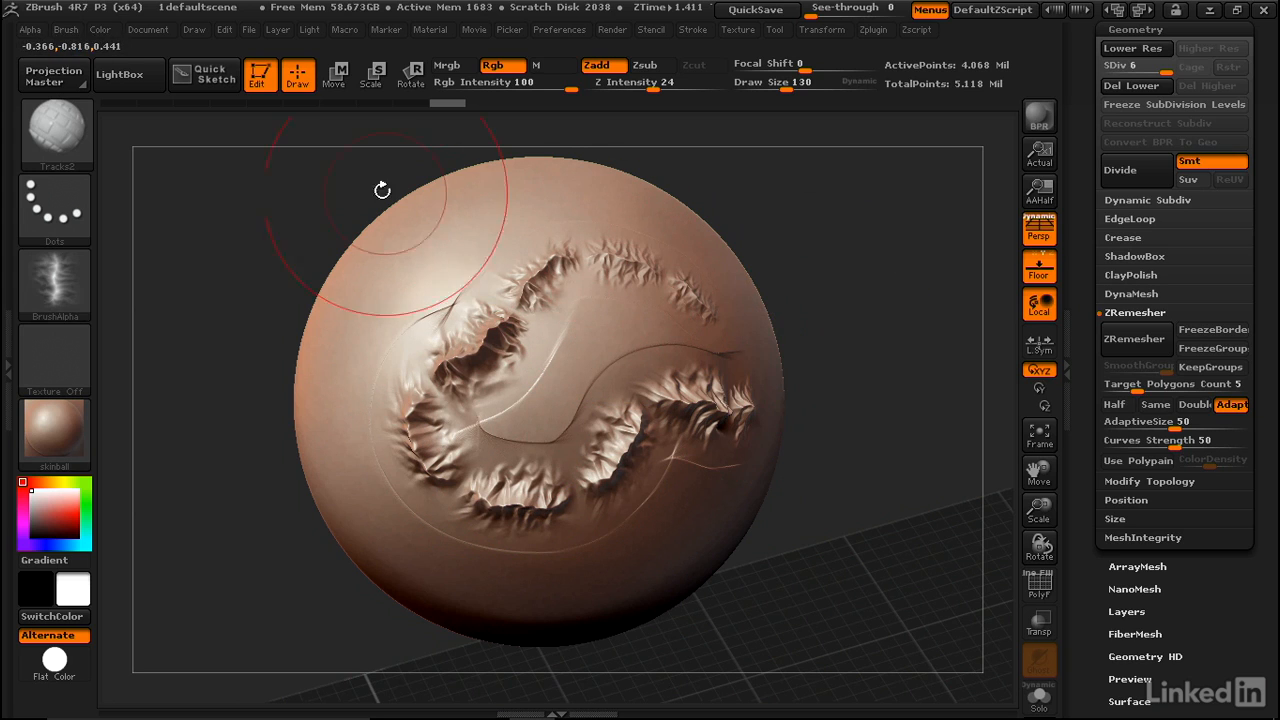
{"action": "key", "text": "ctrl+z"}
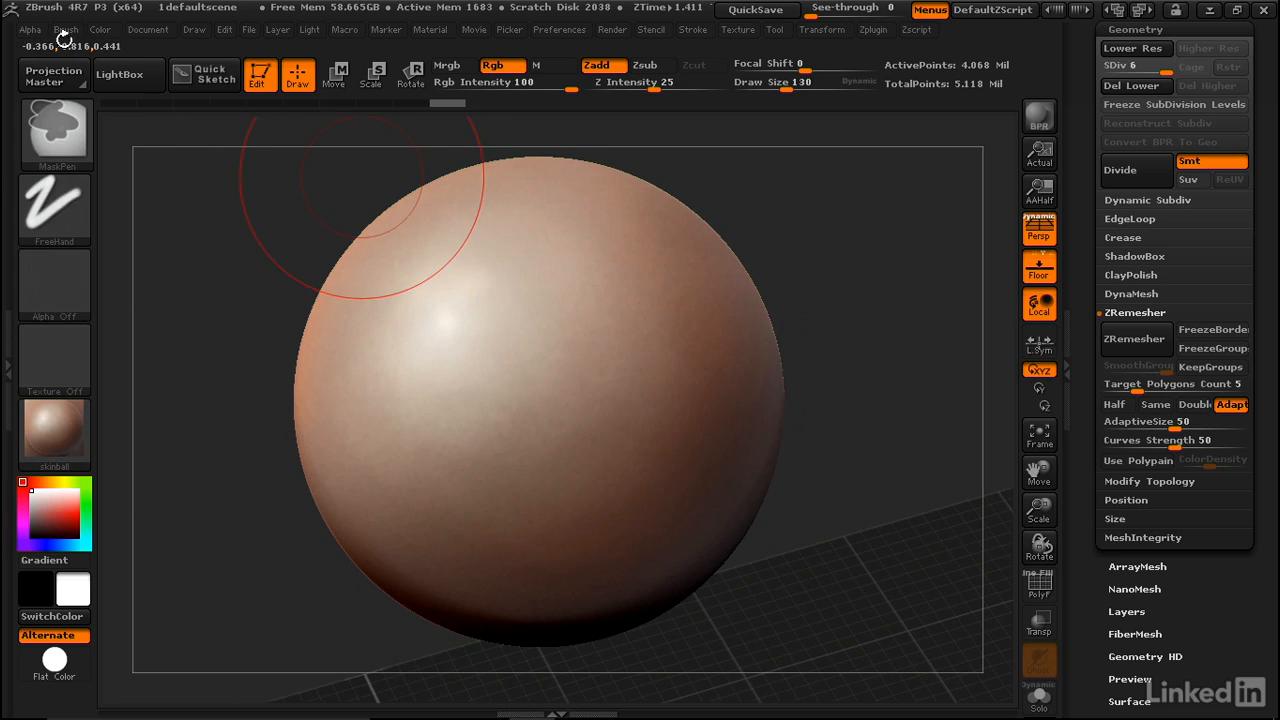
Set the brush alpha's MidValue to 0 and paint a curved mountain ridge across the front of the sphere
{"action": "left_click", "coordinate": [30, 30]}
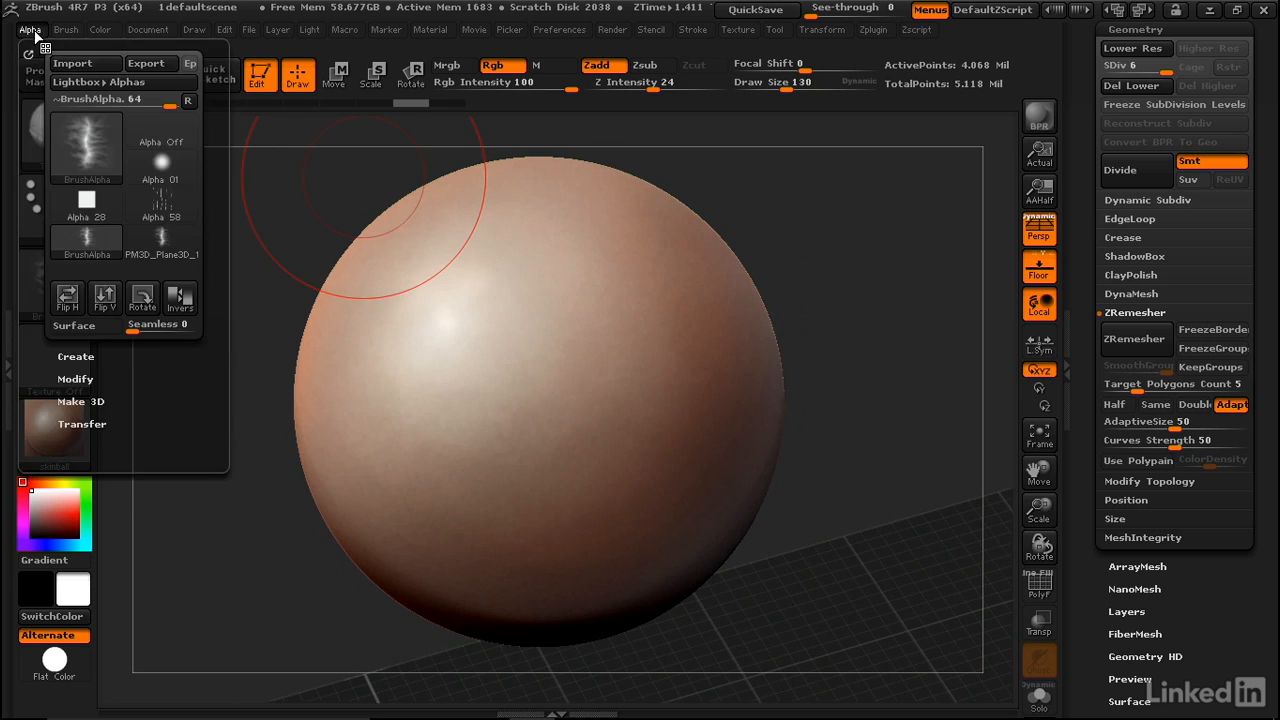
{"action": "left_click", "coordinate": [74, 379]}
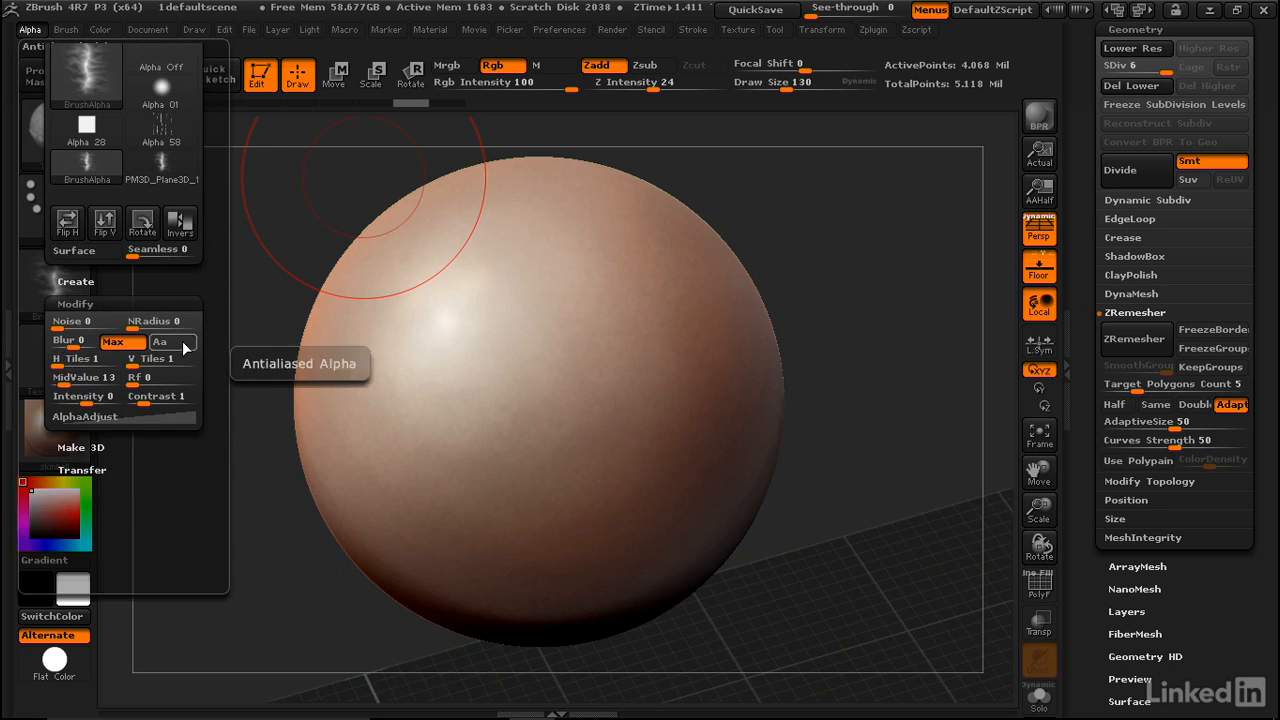
{"action": "left_click_drag", "start_coordinate": [59, 383], "coordinate": [52, 383]}
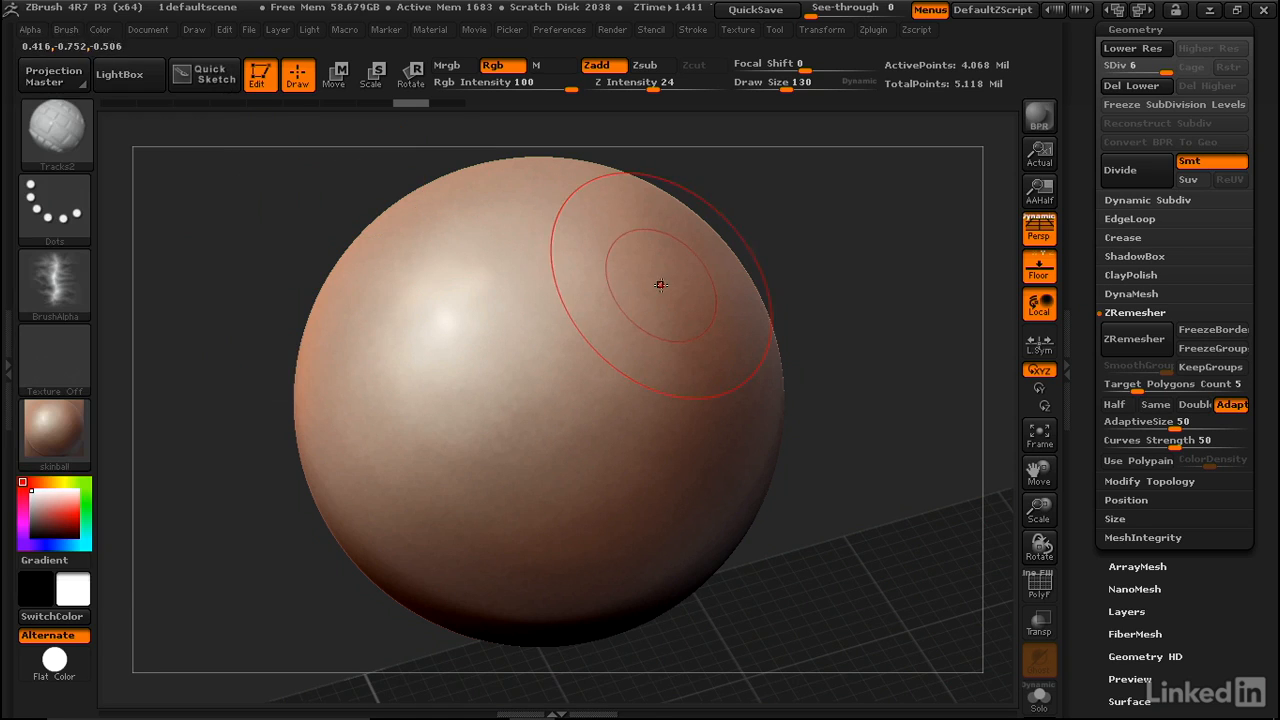
{"action": "mouse_move", "coordinate": [654, 264]}
{"action": "left_mouse_down"}
{"action": "mouse_move", "coordinate": [530, 258]}
{"action": "mouse_move", "coordinate": [470, 368]}
{"action": "mouse_move", "coordinate": [505, 465]}
{"action": "mouse_move", "coordinate": [388, 440]}
{"action": "mouse_move", "coordinate": [352, 382]}
{"action": "mouse_move", "coordinate": [341, 314]}
{"action": "left_mouse_up"}
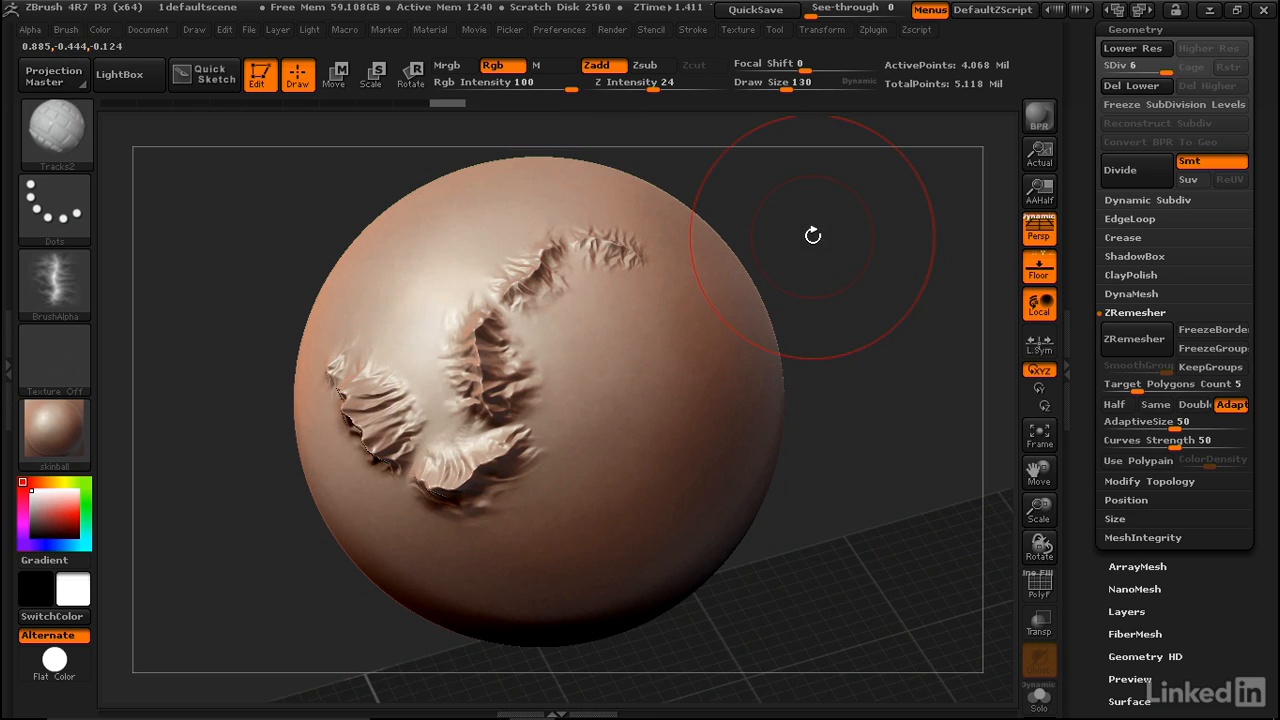
Export the current brush alpha to the Desktop as a Photoshop file named "mountain alpha"
{"action": "left_click", "coordinate": [31, 31]}
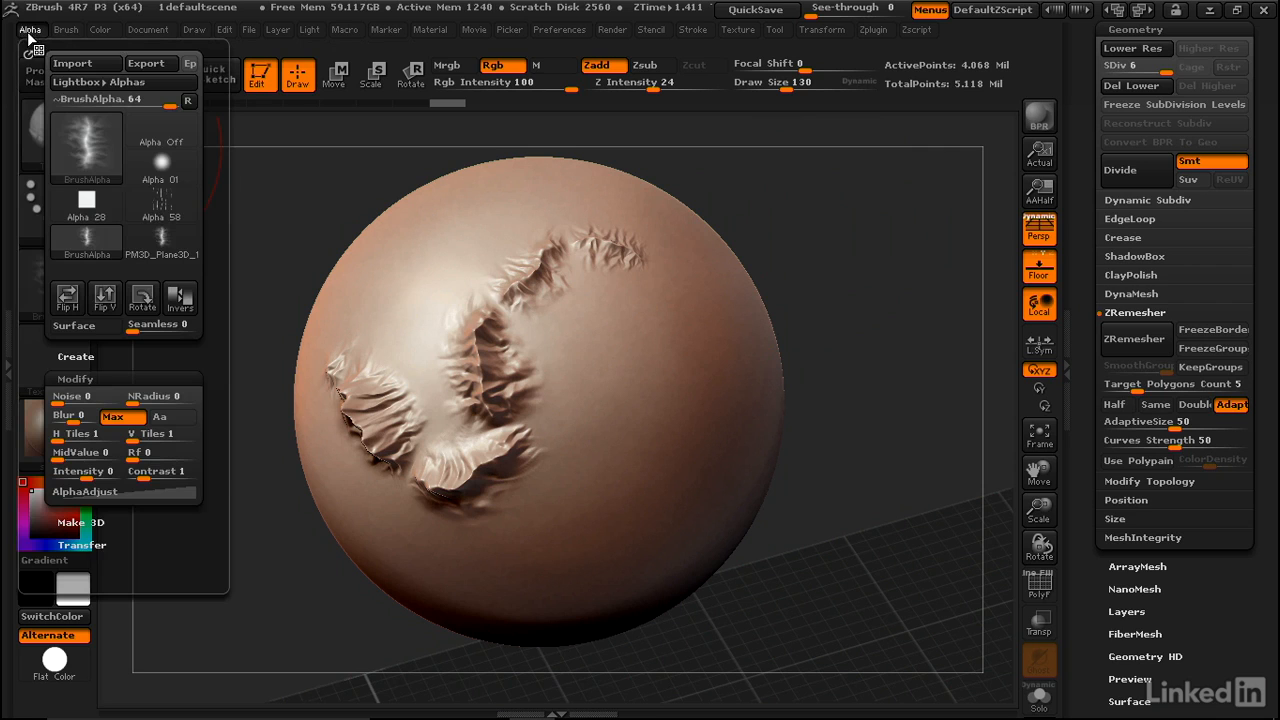
{"action": "left_click", "coordinate": [150, 63]}
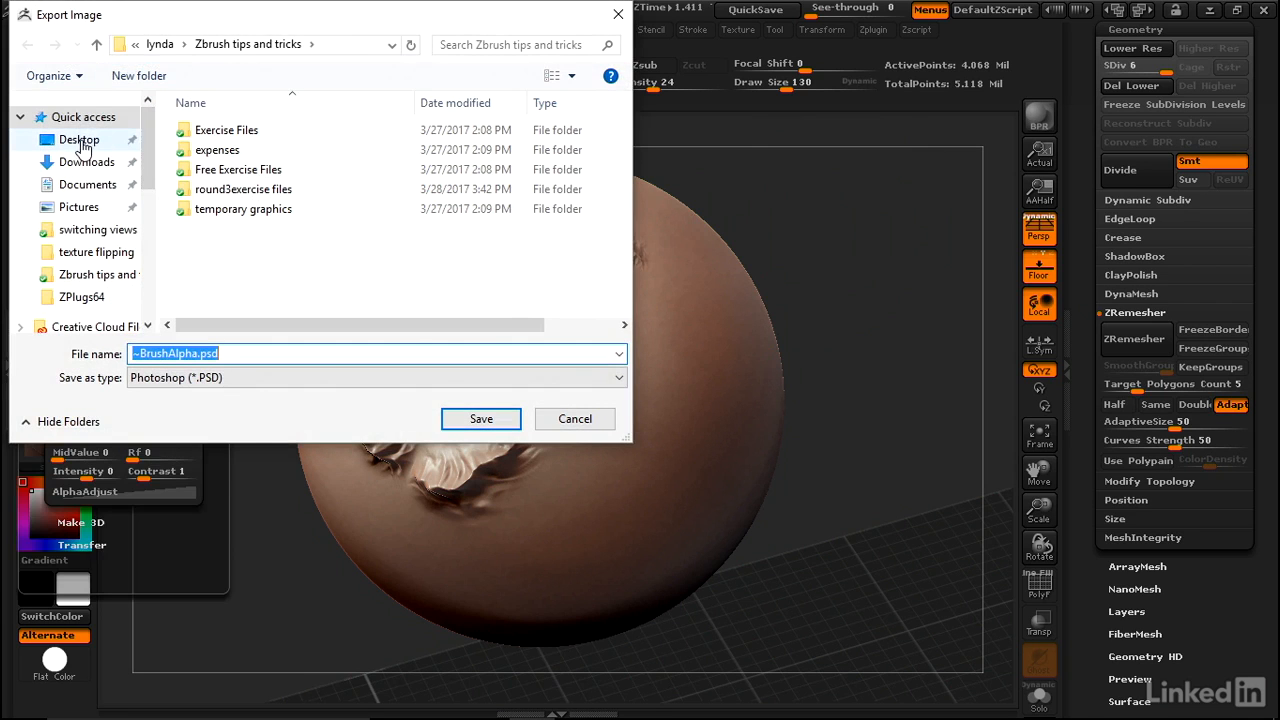
{"action": "left_click", "coordinate": [81, 145]}
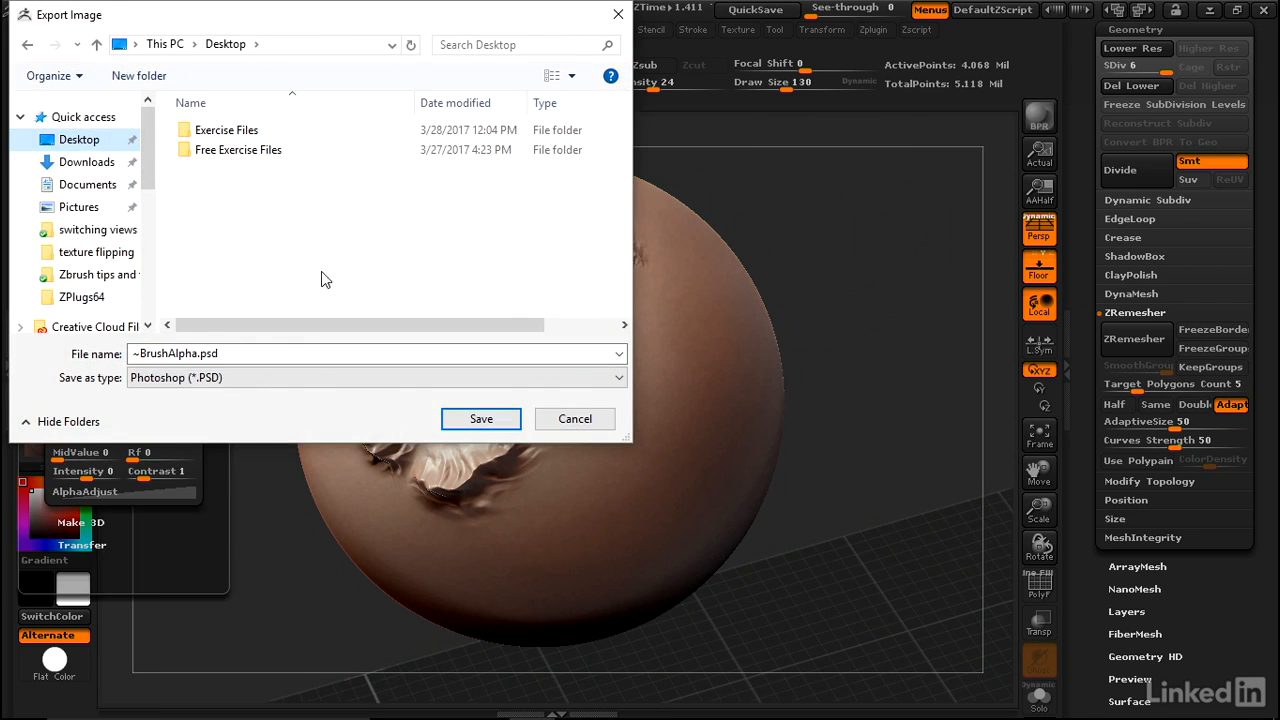
{"action": "left_click", "coordinate": [246, 353]}
{"action": "key", "text": "ctrl+a"}
{"action": "type", "text": "mo"}
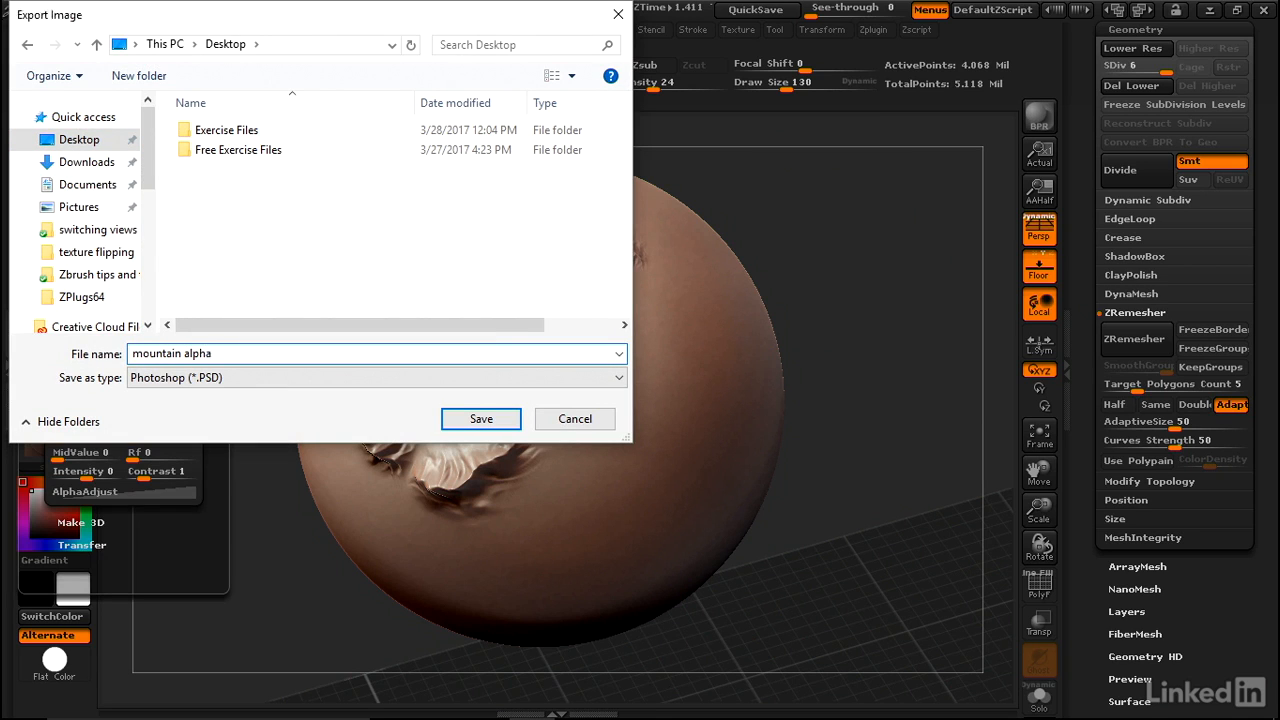
{"action": "key", "text": "Return"}
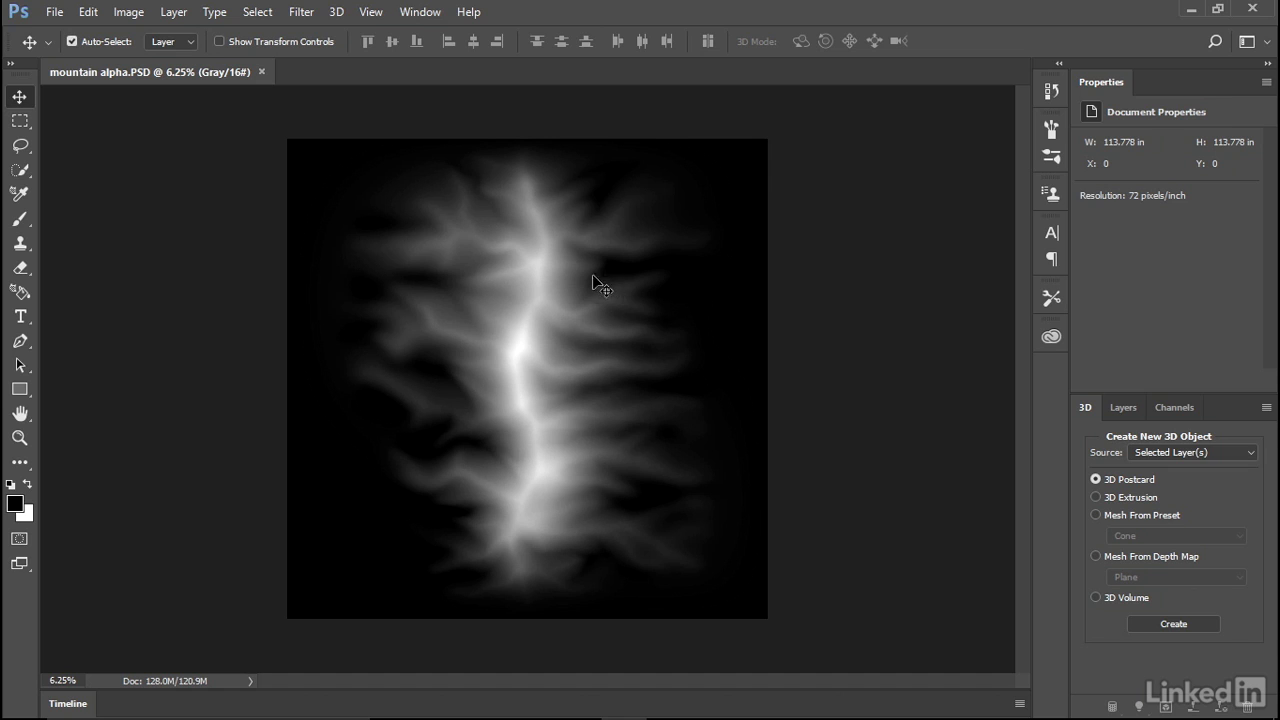
Switch to Photoshop and apply the Offset filter to mountain alpha.PSD with a vertical shift of +4180 pixels and Wrap Around
{"action": "left_click", "coordinate": [295, 13]}
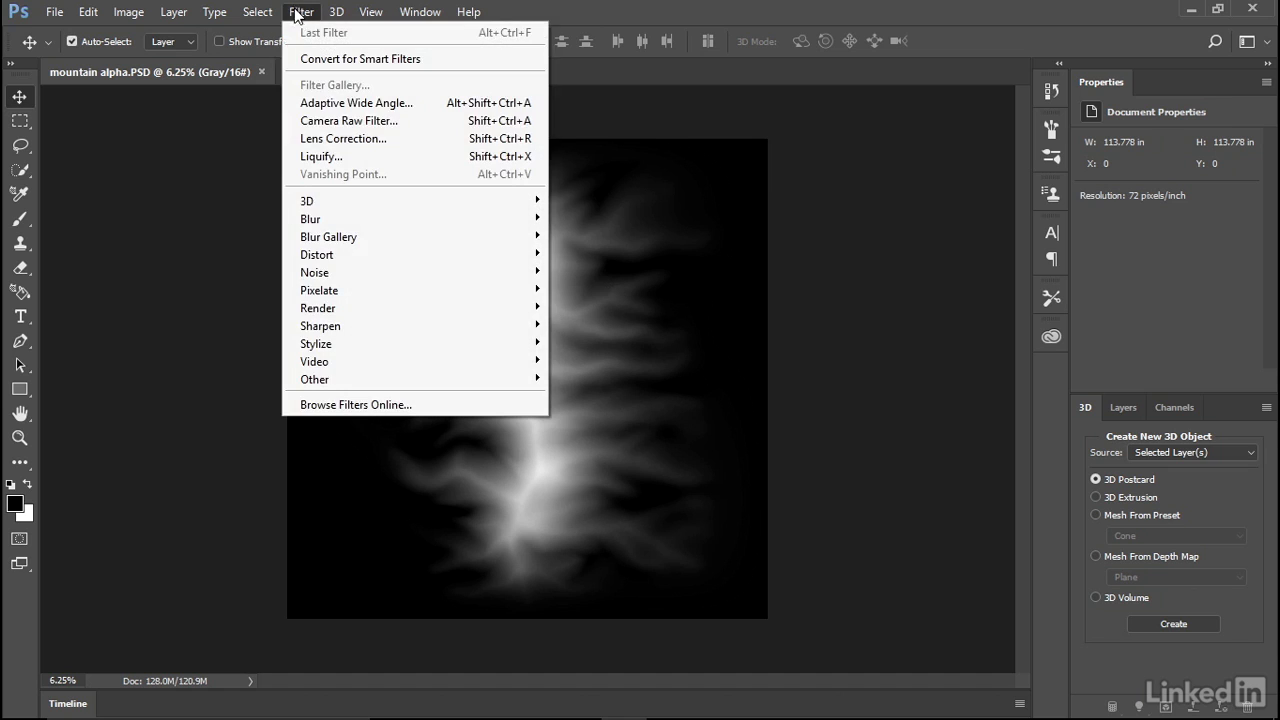
{"action": "mouse_move", "coordinate": [314, 381]}
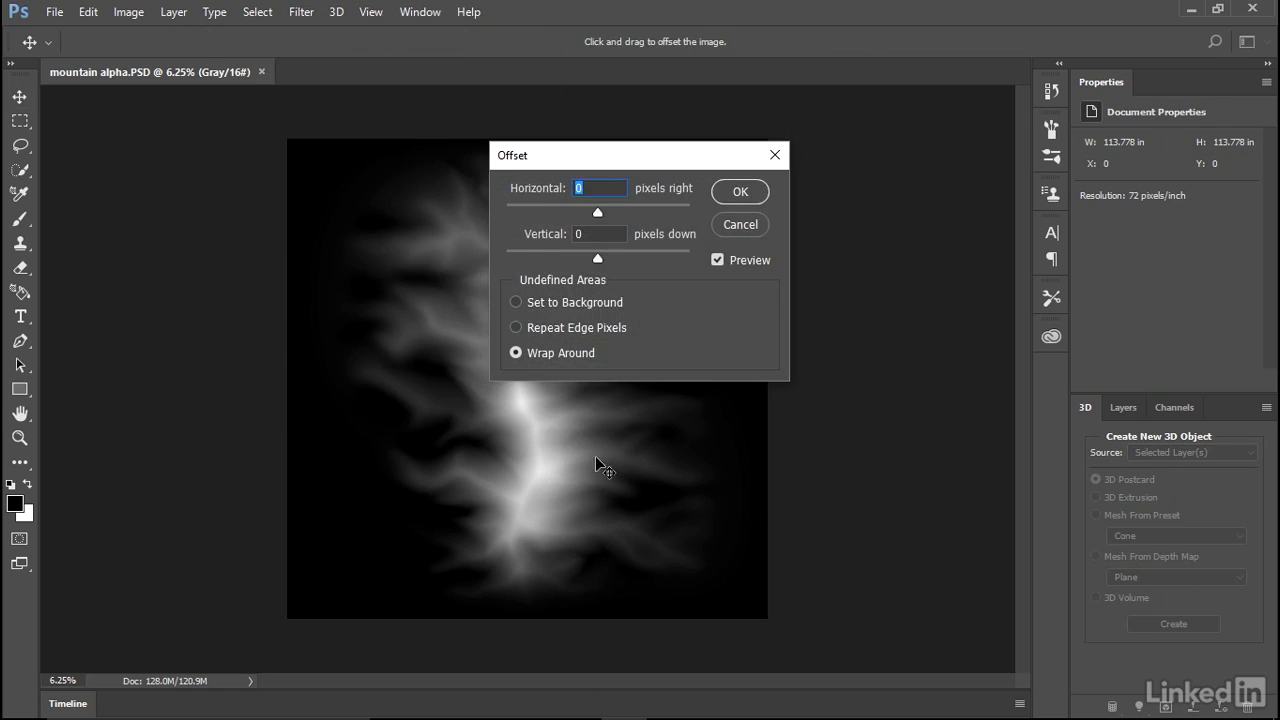
{"action": "left_click_drag", "start_coordinate": [613, 158], "coordinate": [840, 166]}
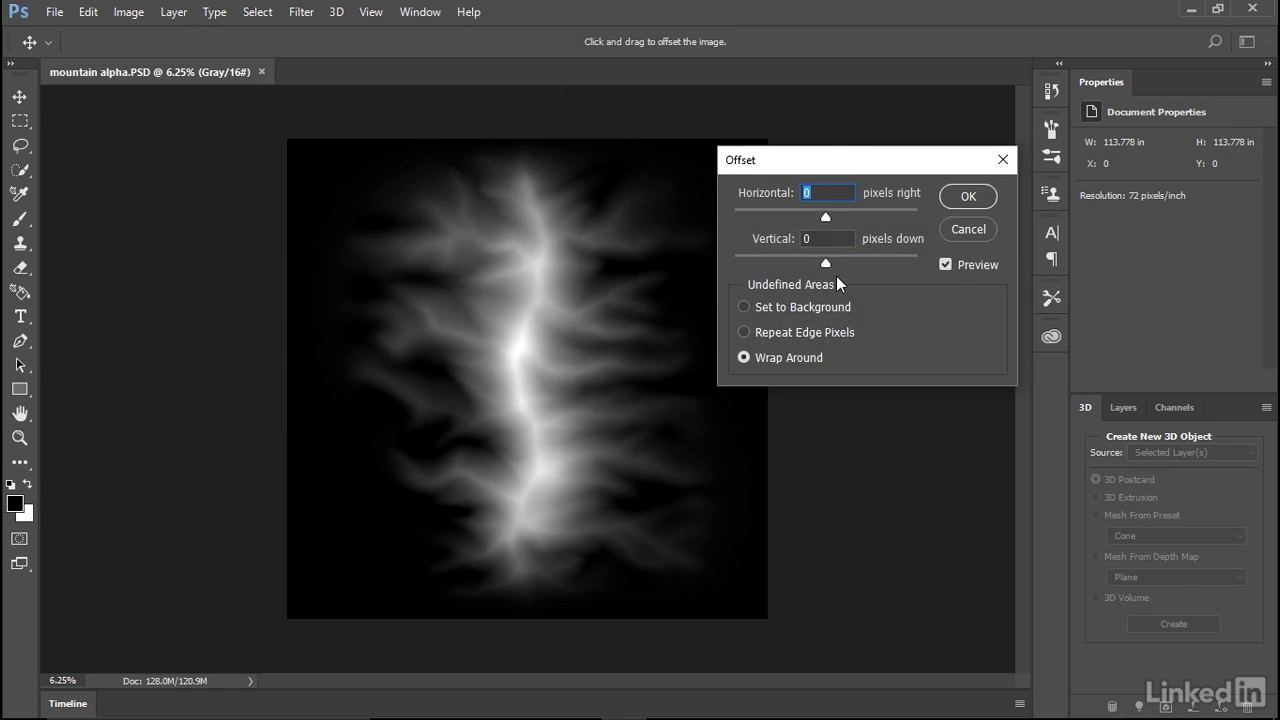
{"action": "mouse_move", "coordinate": [866, 262]}
{"action": "left_mouse_down"}
{"action": "mouse_move", "coordinate": [878, 261]}
{"action": "mouse_move", "coordinate": [854, 263]}
{"action": "left_mouse_up"}
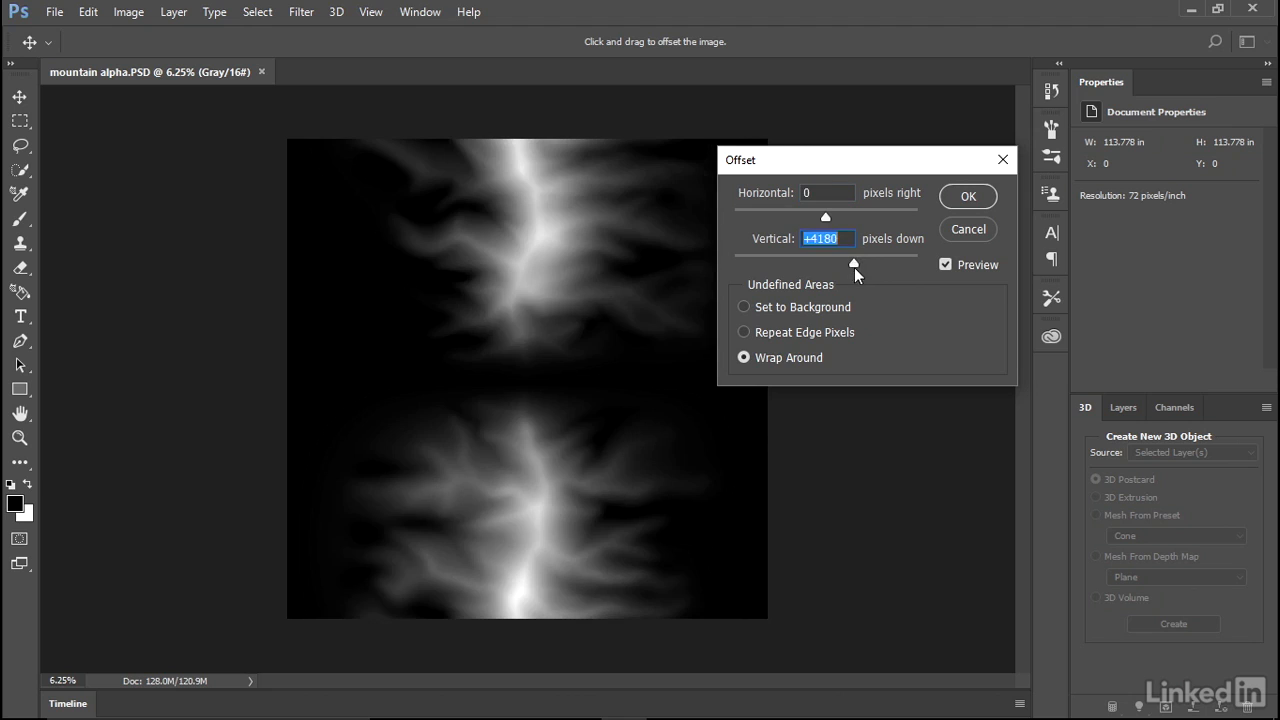
{"action": "left_click", "coordinate": [969, 196]}
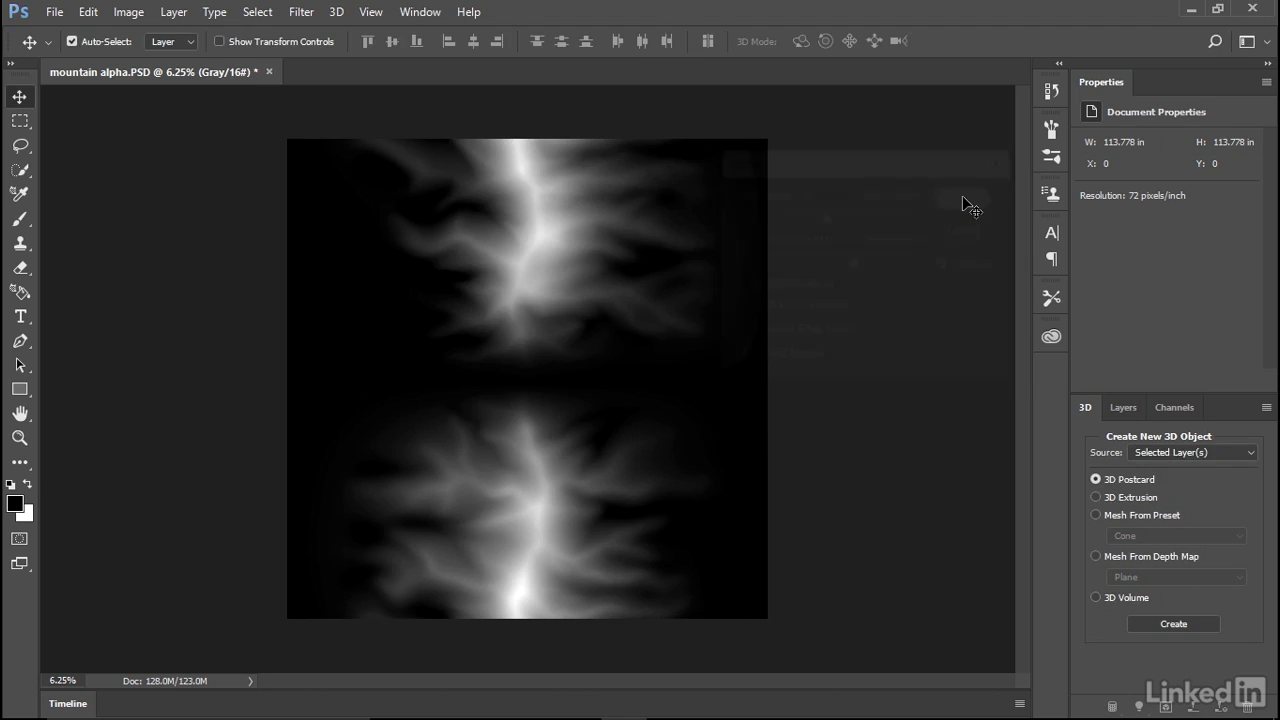
Bridge the dark horizontal gap across the mountain ridge using the Clone Stamp tool with a 1685 px brush and 14% flow
{"action": "left_click", "coordinate": [20, 245]}
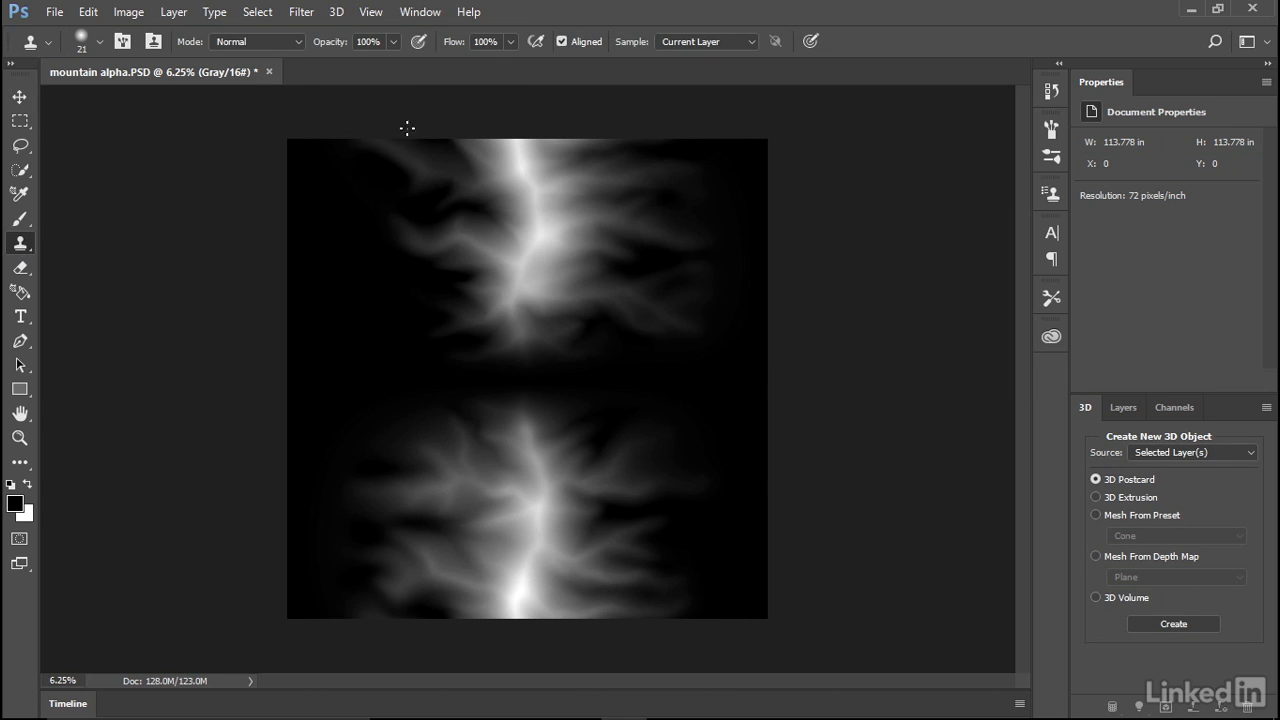
{"action": "mouse_move", "coordinate": [384, 216]}
{"action": "right_mouse_down", "text": "alt"}
{"action": "mouse_move", "coordinate": [463, 222]}
{"action": "mouse_move", "coordinate": [437, 231]}
{"action": "mouse_move", "coordinate": [442, 221]}
{"action": "right_mouse_up", "text": "alt"}
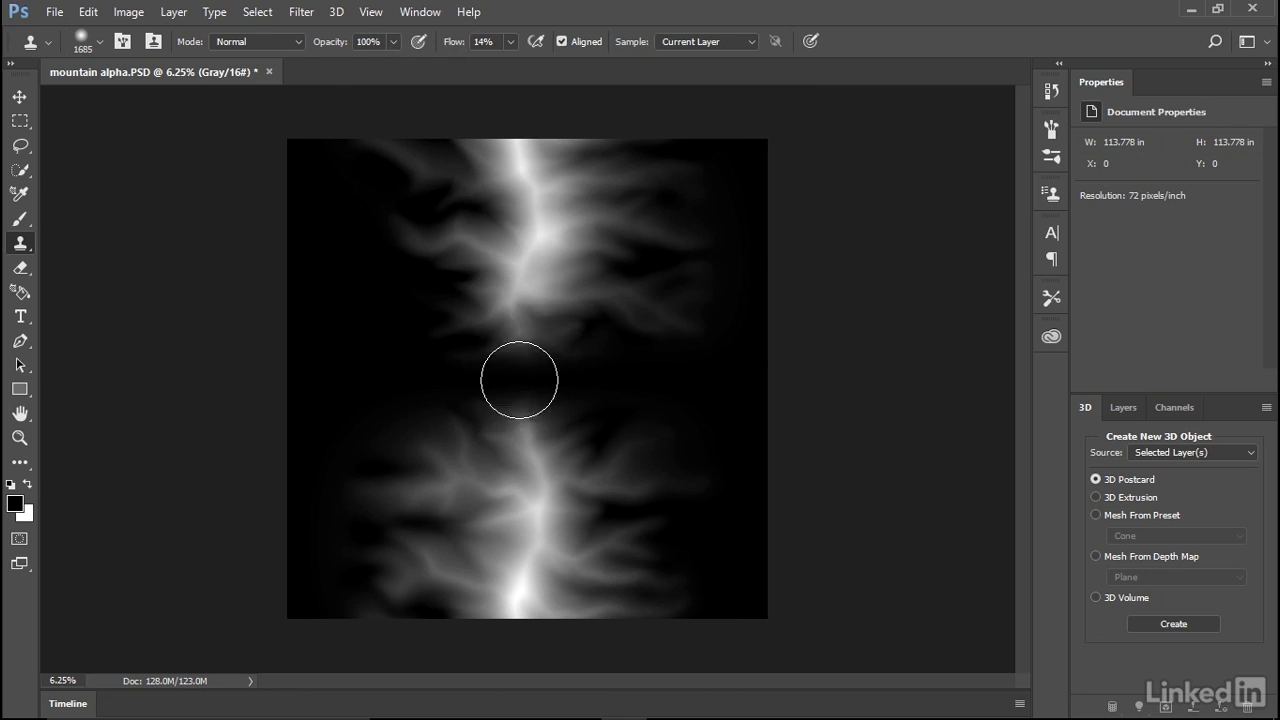
{"action": "mouse_move", "coordinate": [519, 380]}
{"action": "left_mouse_down"}
{"action": "mouse_move", "coordinate": [529, 366]}
{"action": "mouse_move", "coordinate": [451, 374]}
{"action": "mouse_move", "coordinate": [386, 357]}
{"action": "mouse_move", "coordinate": [666, 374]}
{"action": "mouse_move", "coordinate": [632, 388]}
{"action": "mouse_move", "coordinate": [463, 366]}
{"action": "mouse_move", "coordinate": [386, 386]}
{"action": "mouse_move", "coordinate": [434, 363]}
{"action": "mouse_move", "coordinate": [520, 365]}
{"action": "left_mouse_up"}
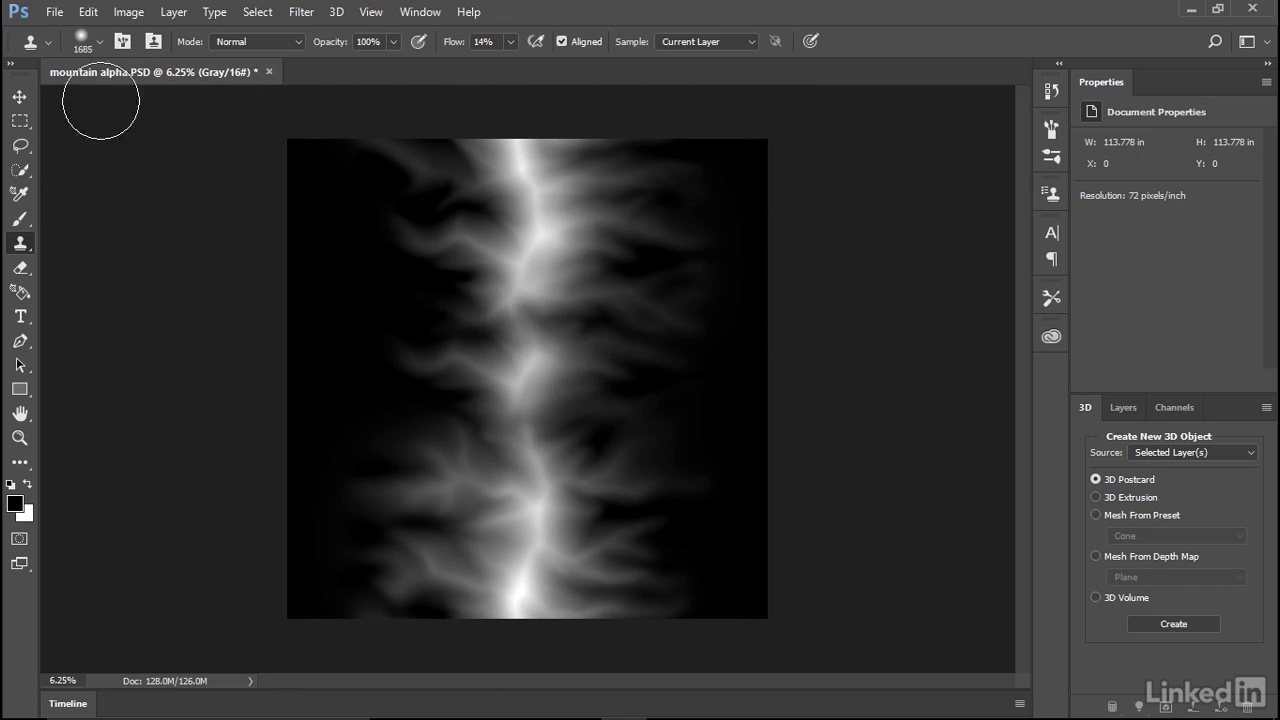
Start saving the edited alpha under Save As and browse to the Program Files (x86) > Pixologic > ZBrush 4R7 folder
{"action": "left_click", "coordinate": [55, 13]}
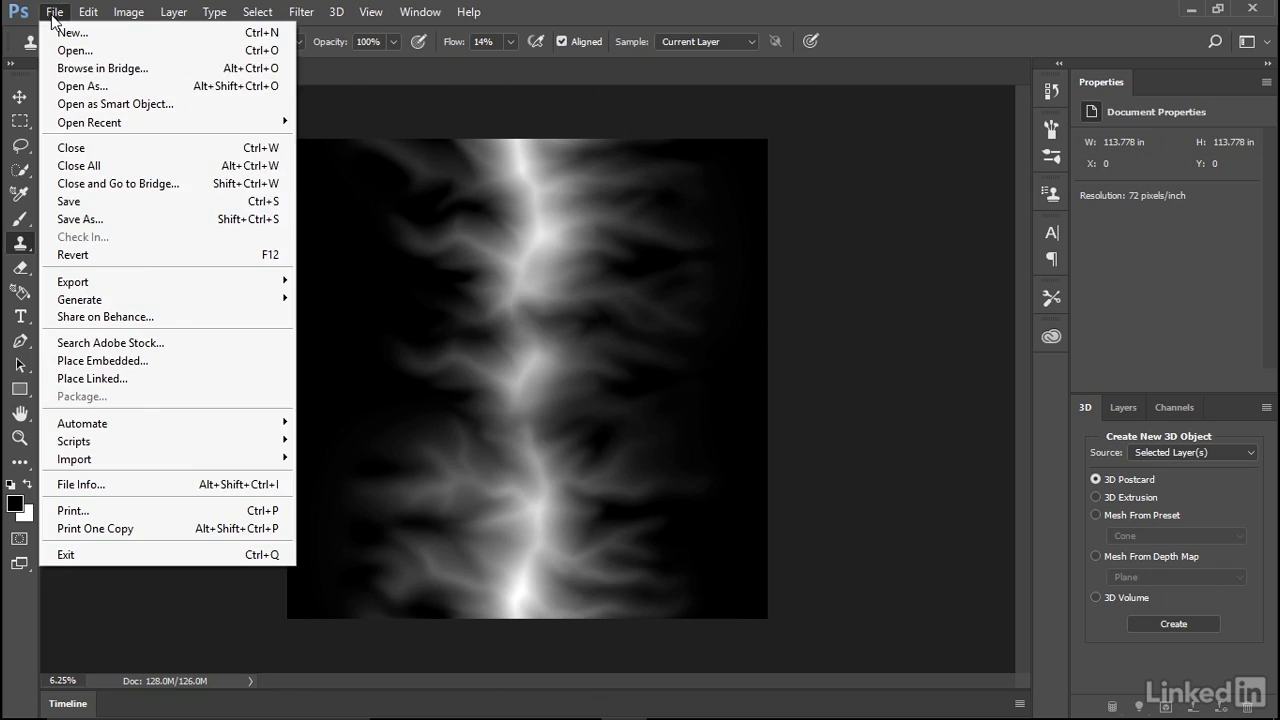
{"action": "left_click", "coordinate": [86, 218]}
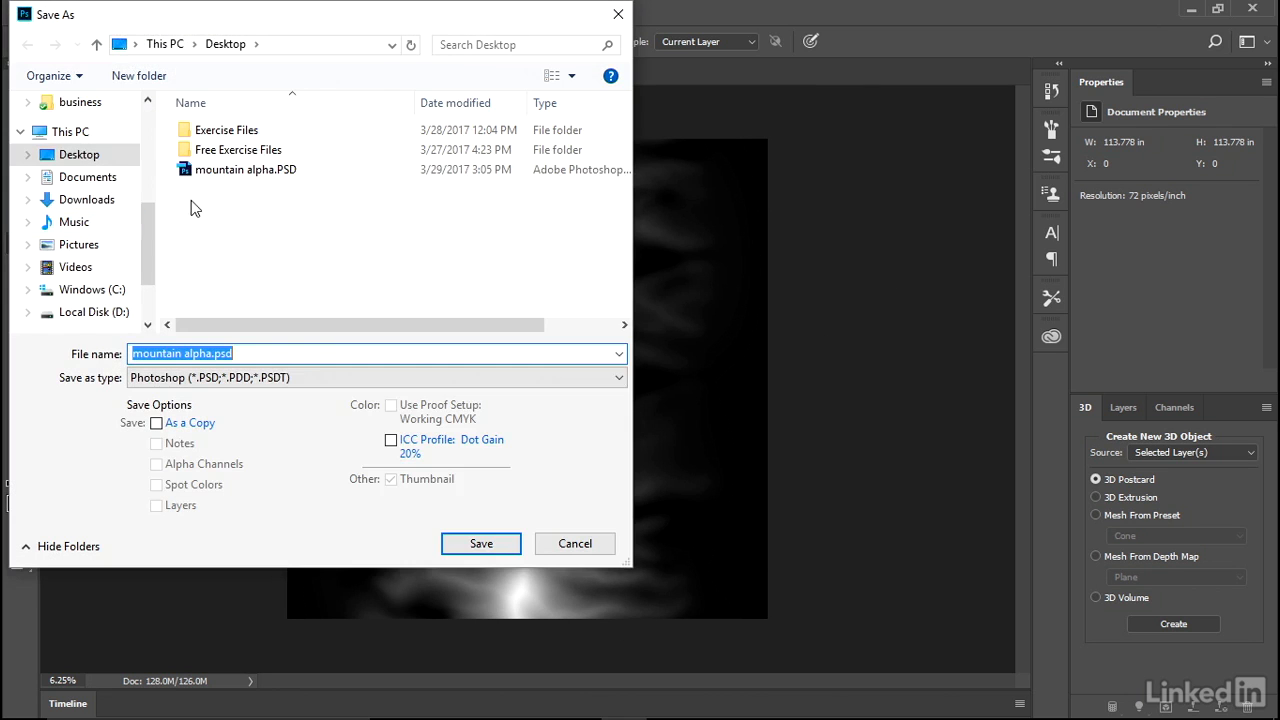
{"action": "scroll", "coordinate": [150, 237], "scroll_direction": "down", "scroll_amount": 1}
{"action": "left_click", "coordinate": [27, 237]}
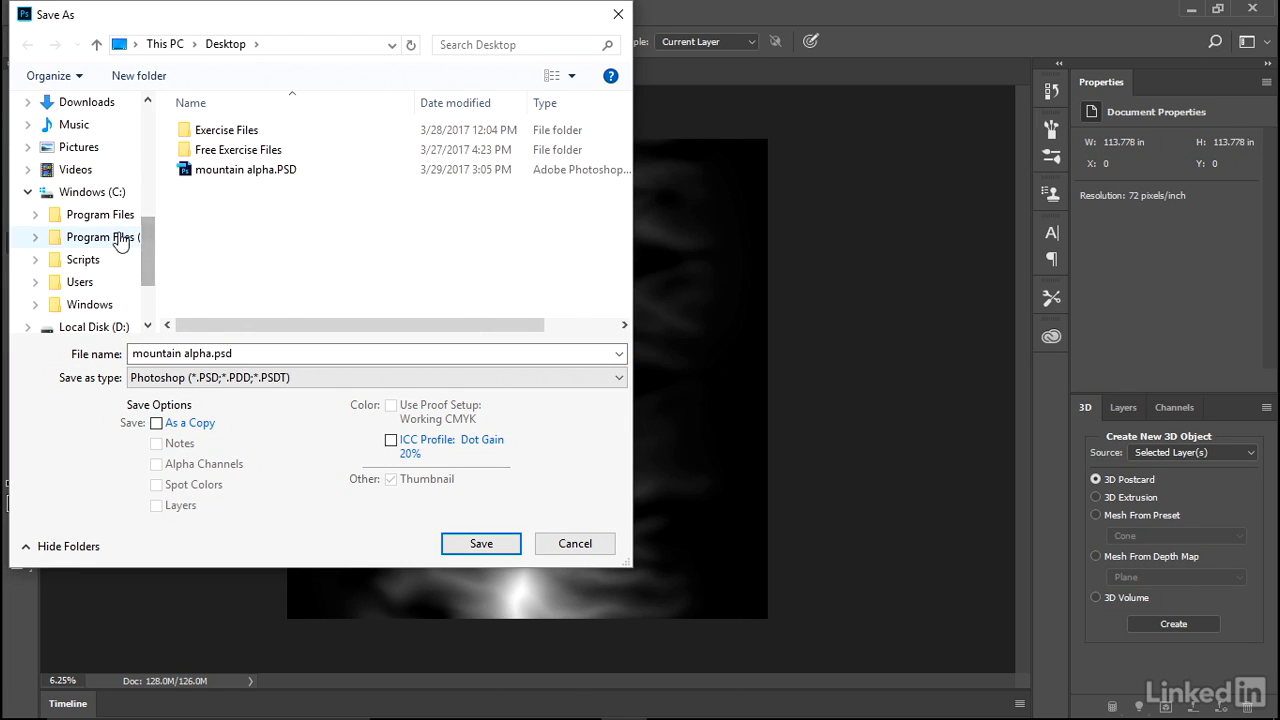
{"action": "left_click", "coordinate": [120, 238]}
{"action": "left_click_drag", "start_coordinate": [624, 123], "coordinate": [624, 188]}
{"action": "left_click", "coordinate": [212, 211]}
{"action": "double_click", "coordinate": [212, 211]}
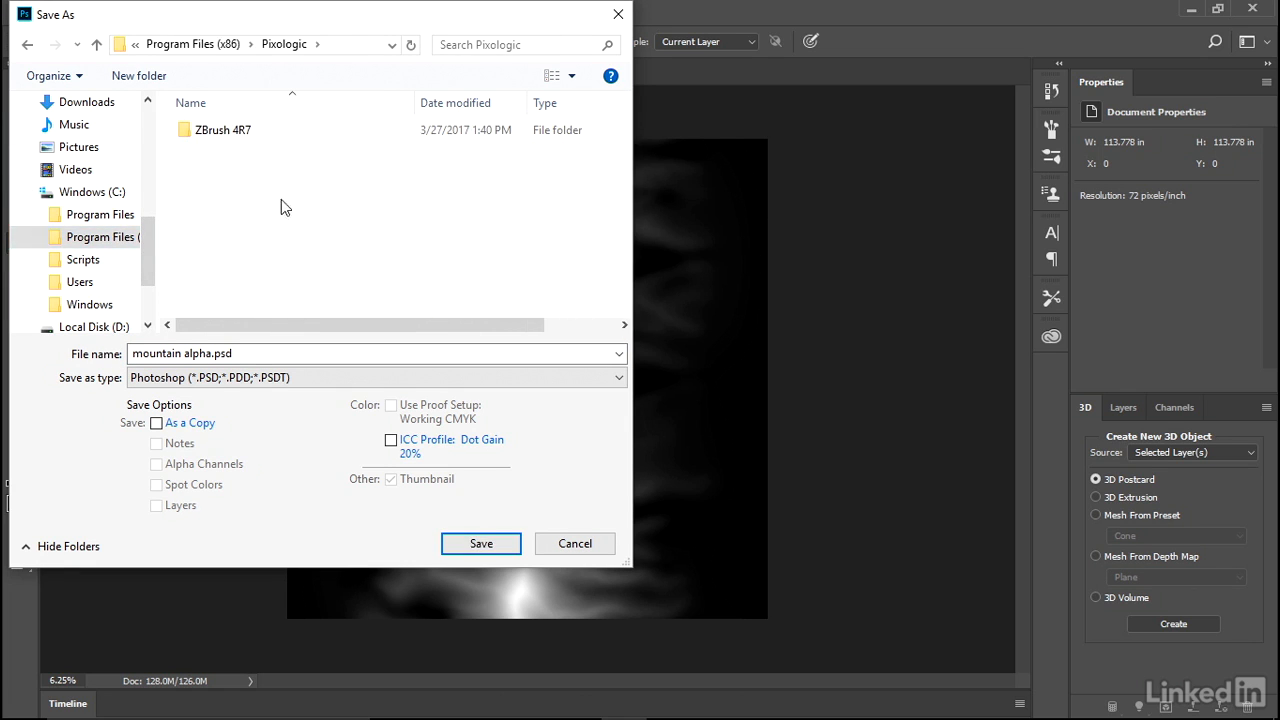
{"action": "double_click", "coordinate": [240, 132]}
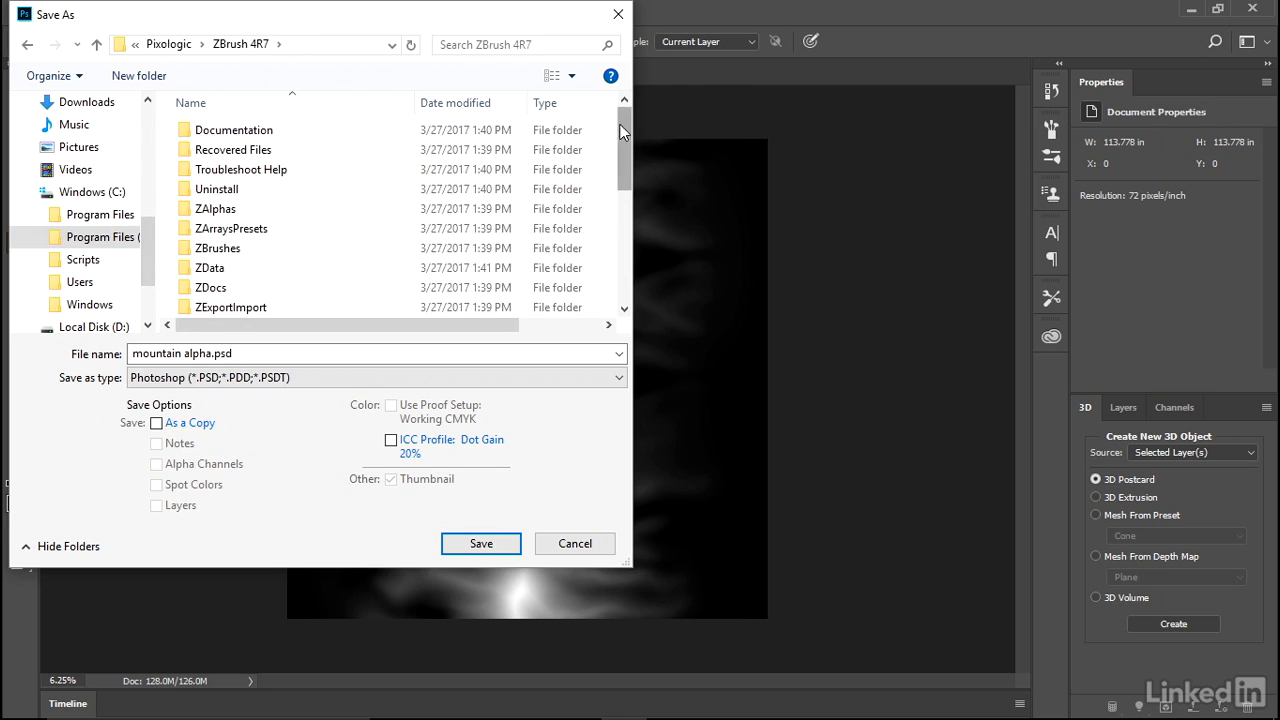
Save the alpha as mountain alpha.psd in the ZStartup > BrushPresets folder
{"action": "scroll", "coordinate": [590, 160], "scroll_direction": "down", "scroll_amount": 4}
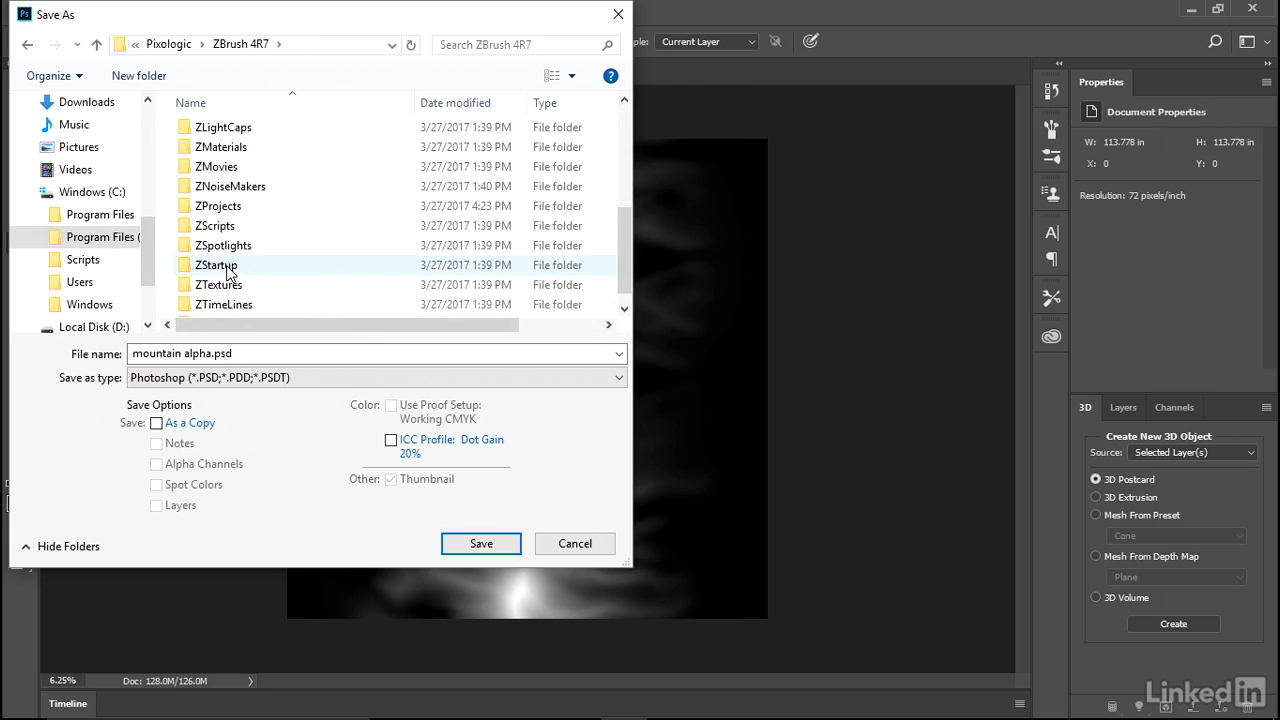
{"action": "double_click", "coordinate": [305, 265]}
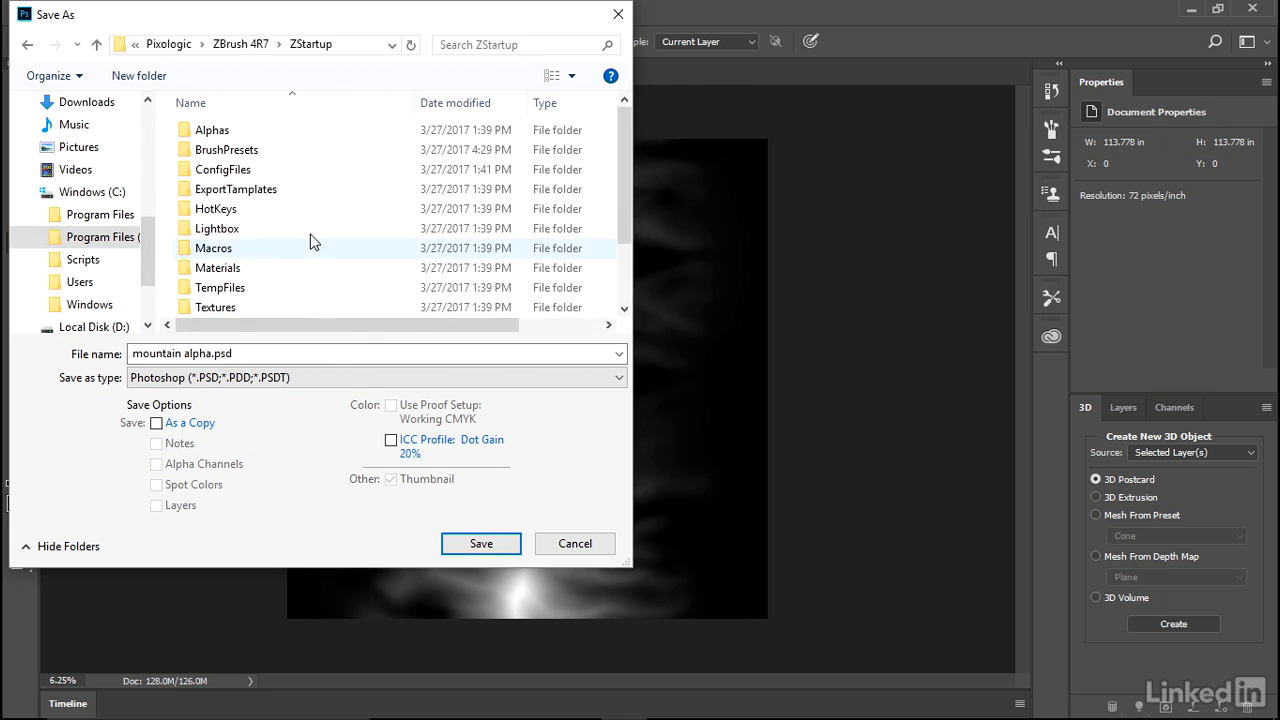
{"action": "double_click", "coordinate": [223, 149]}
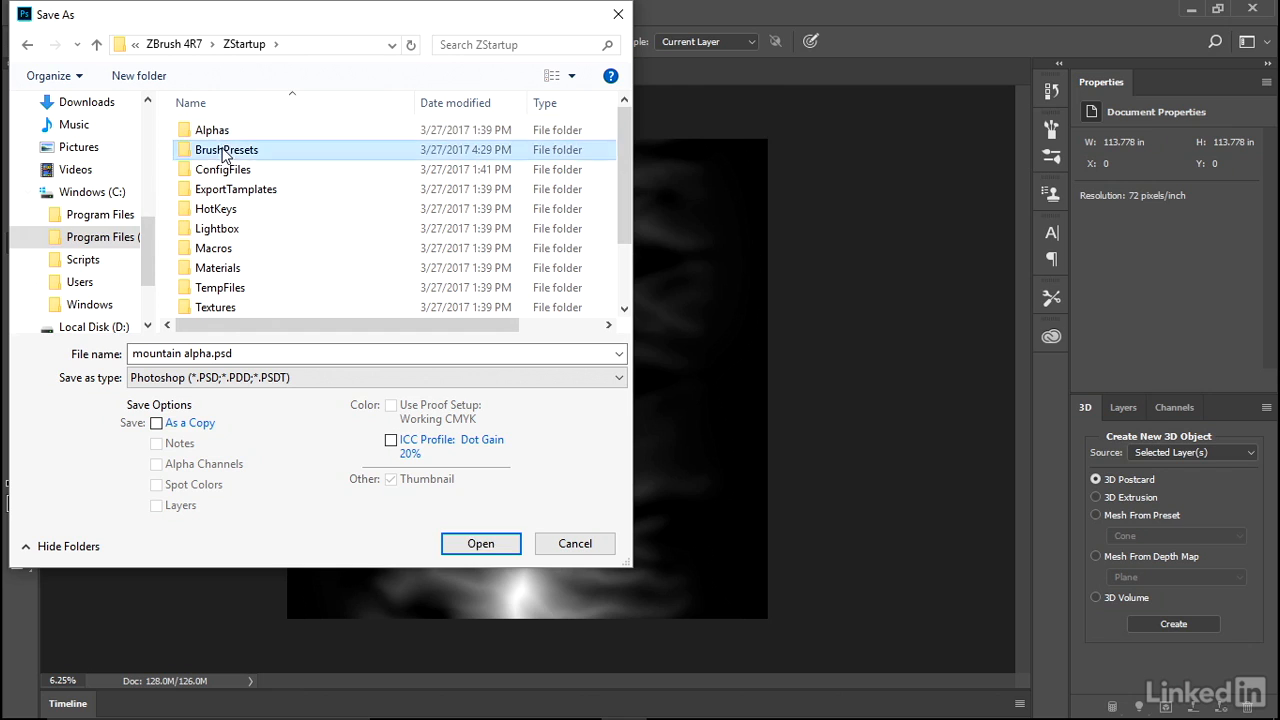
{"action": "left_click", "coordinate": [237, 353]}
{"action": "key", "text": "Left"}
{"action": "key", "text": "Left"}
{"action": "key", "text": "Left"}
{"action": "key", "text": "Left"}
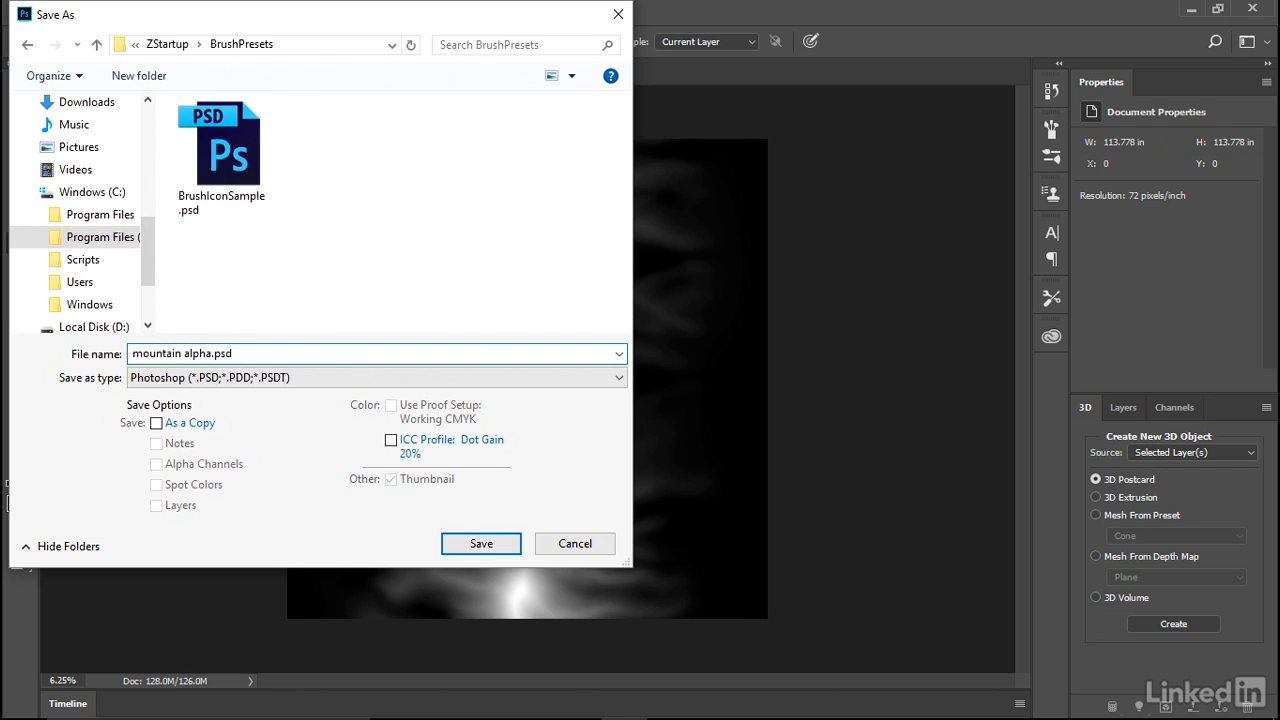
{"action": "left_click", "coordinate": [508, 549]}
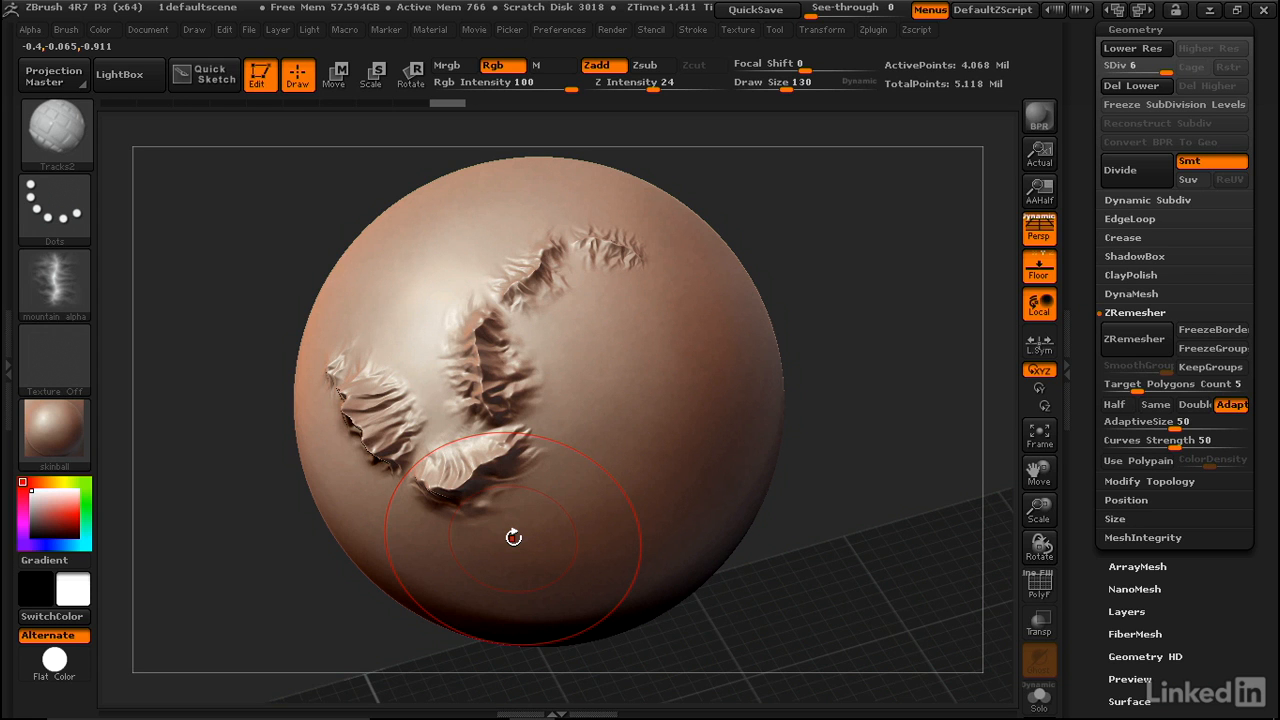
Switch to ZBrush and import mountain alpha.psd from the BrushPresets folder as the brush's alpha
{"action": "left_click", "coordinate": [73, 278]}
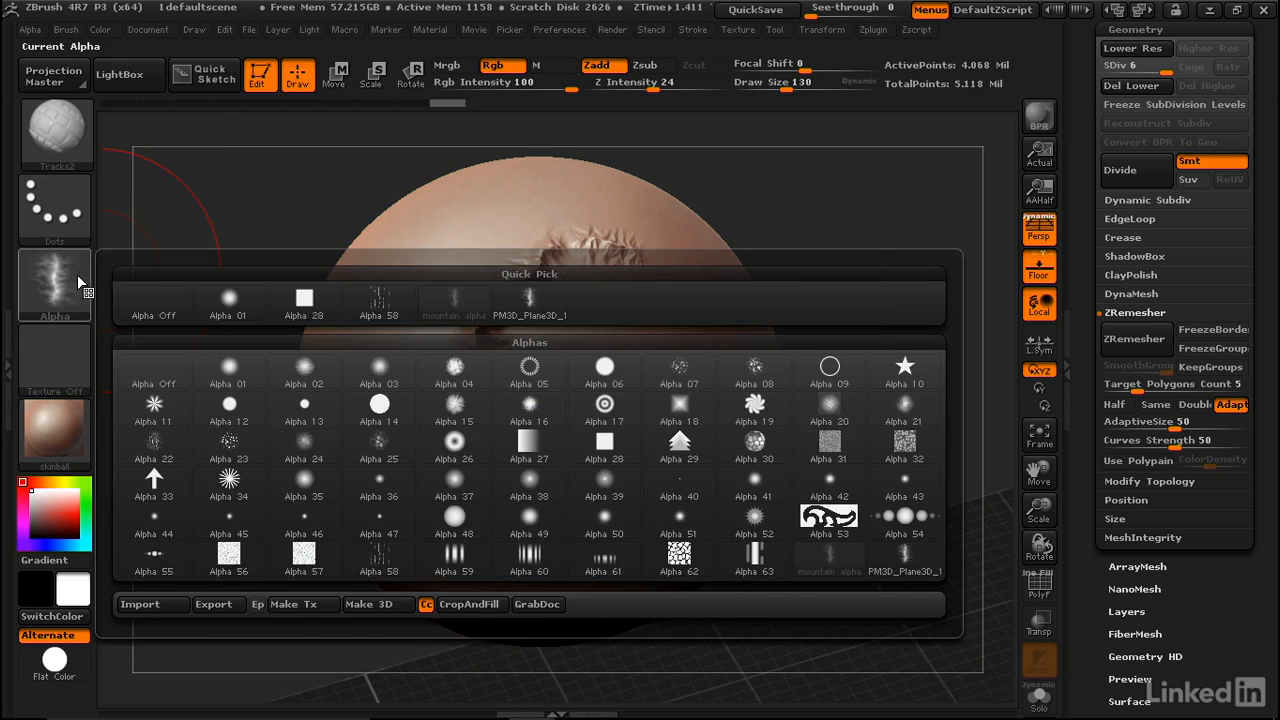
{"action": "left_click", "coordinate": [140, 604]}
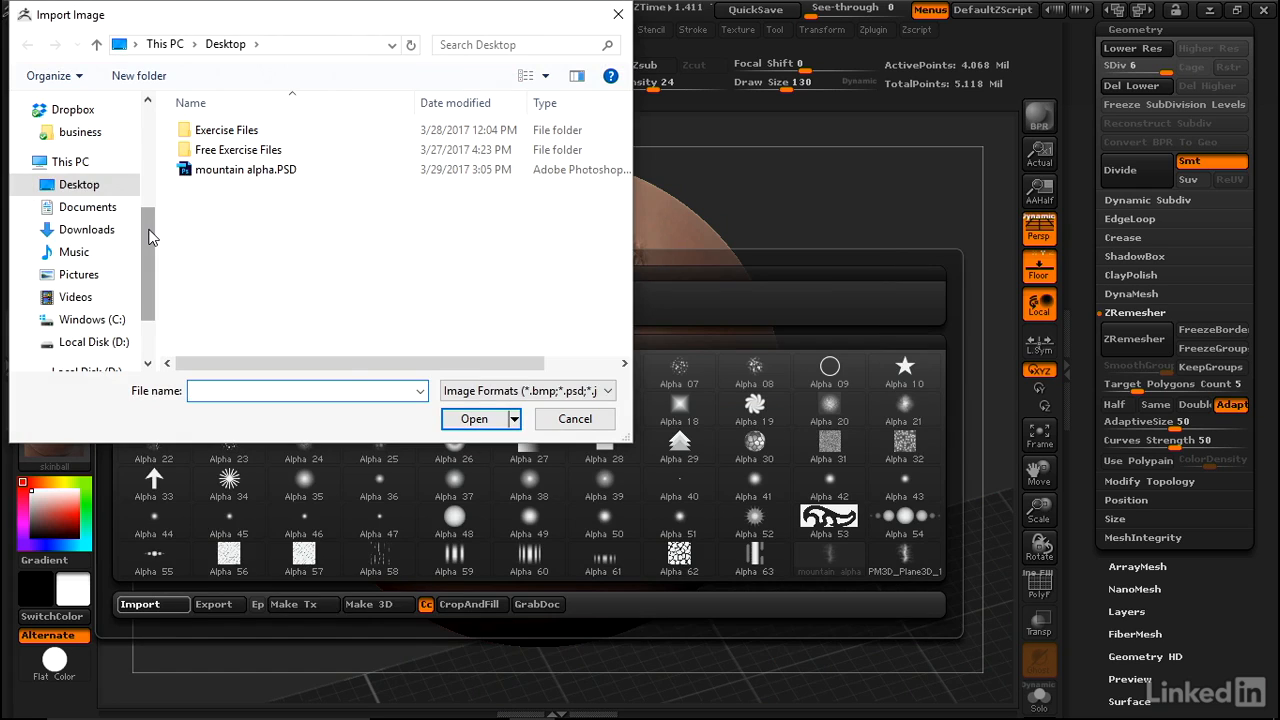
{"action": "left_click_drag", "start_coordinate": [150, 237], "coordinate": [152, 130]}
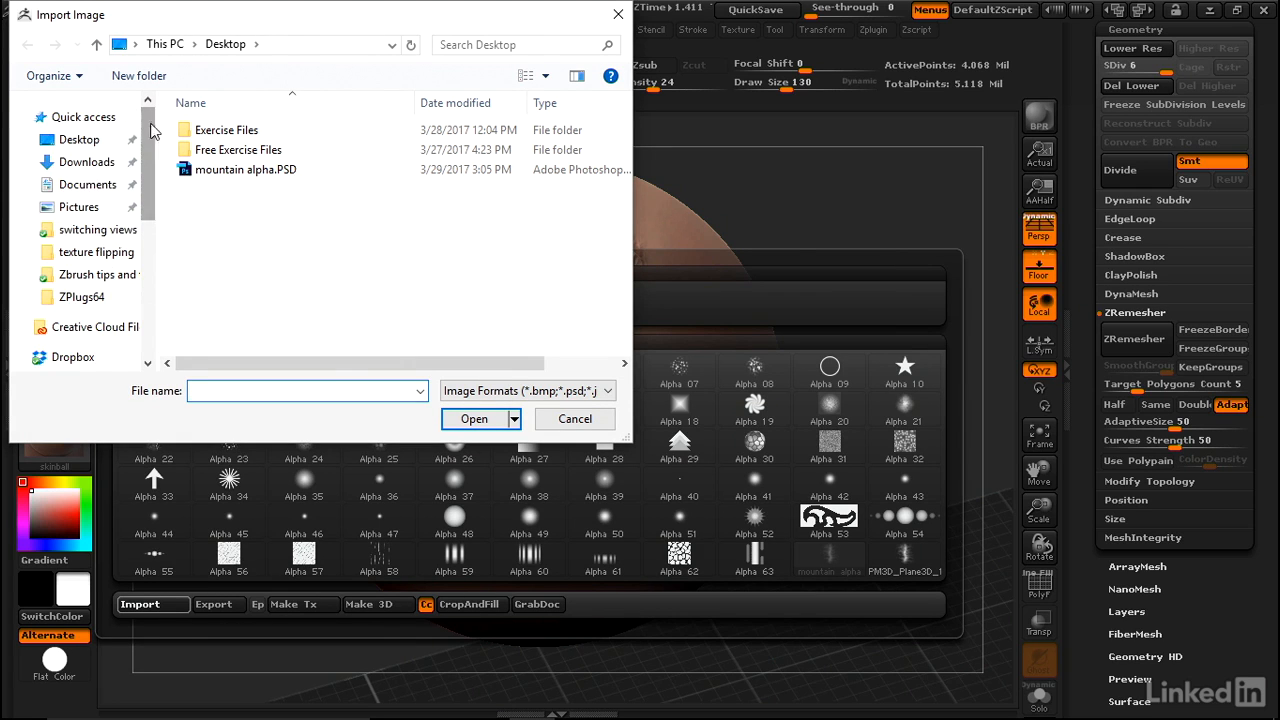
{"action": "left_click", "coordinate": [84, 117]}
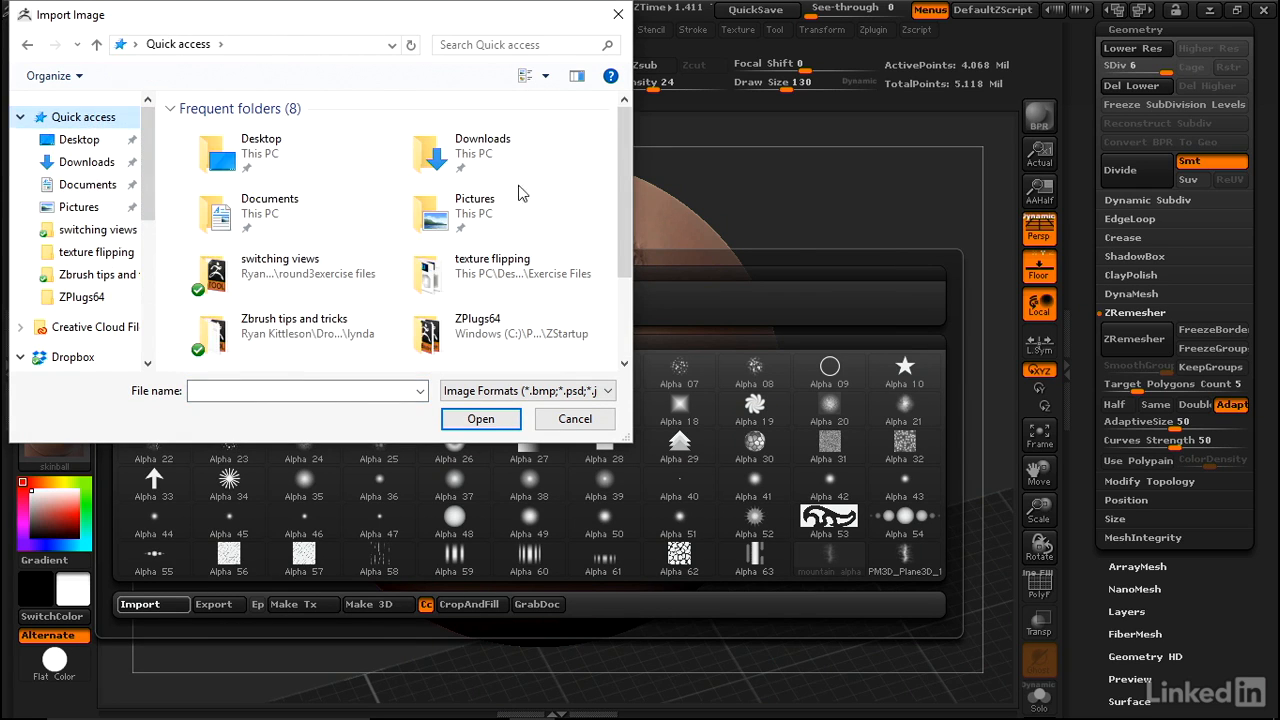
{"action": "left_click_drag", "start_coordinate": [622, 215], "coordinate": [622, 289]}
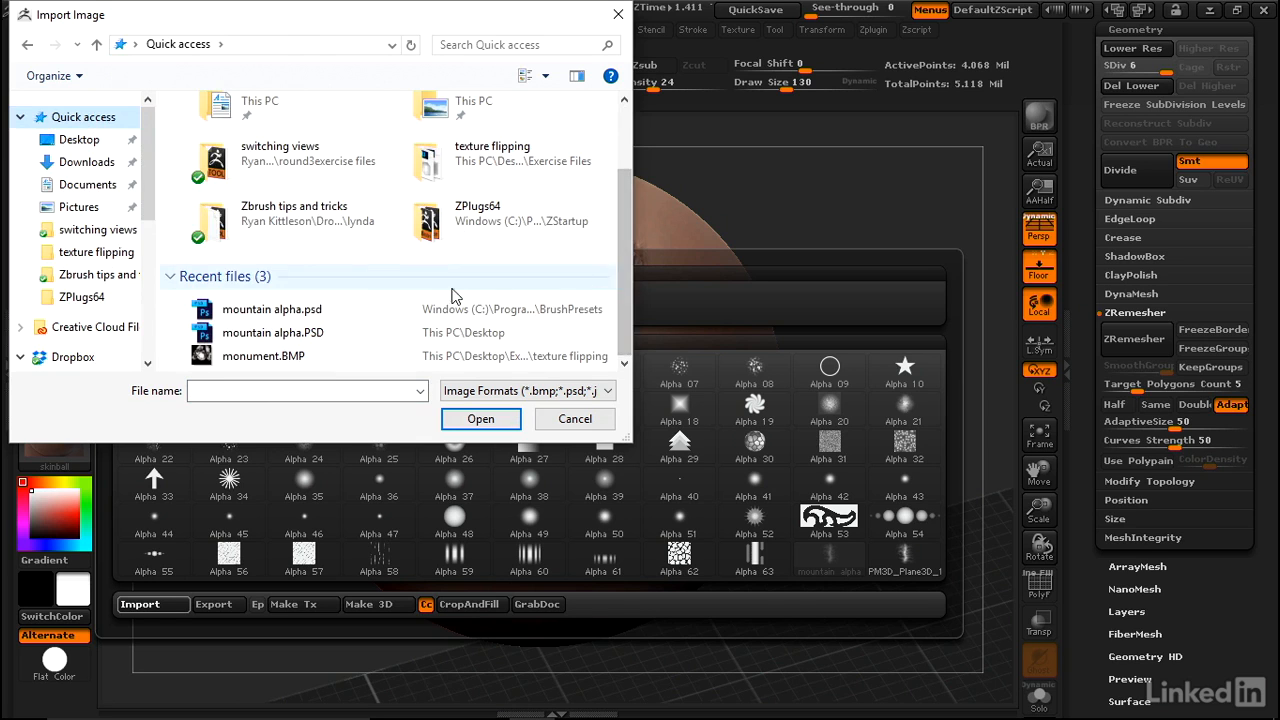
{"action": "left_click", "coordinate": [280, 314]}
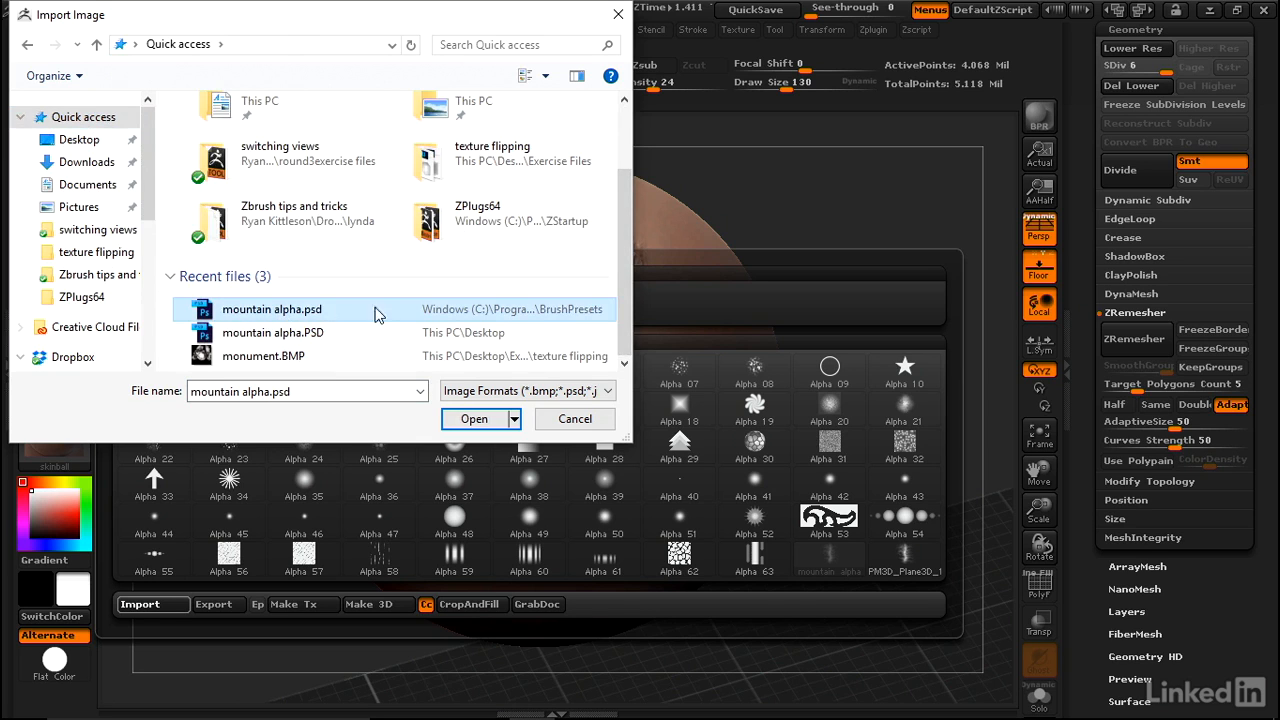
{"action": "left_click", "coordinate": [485, 420]}
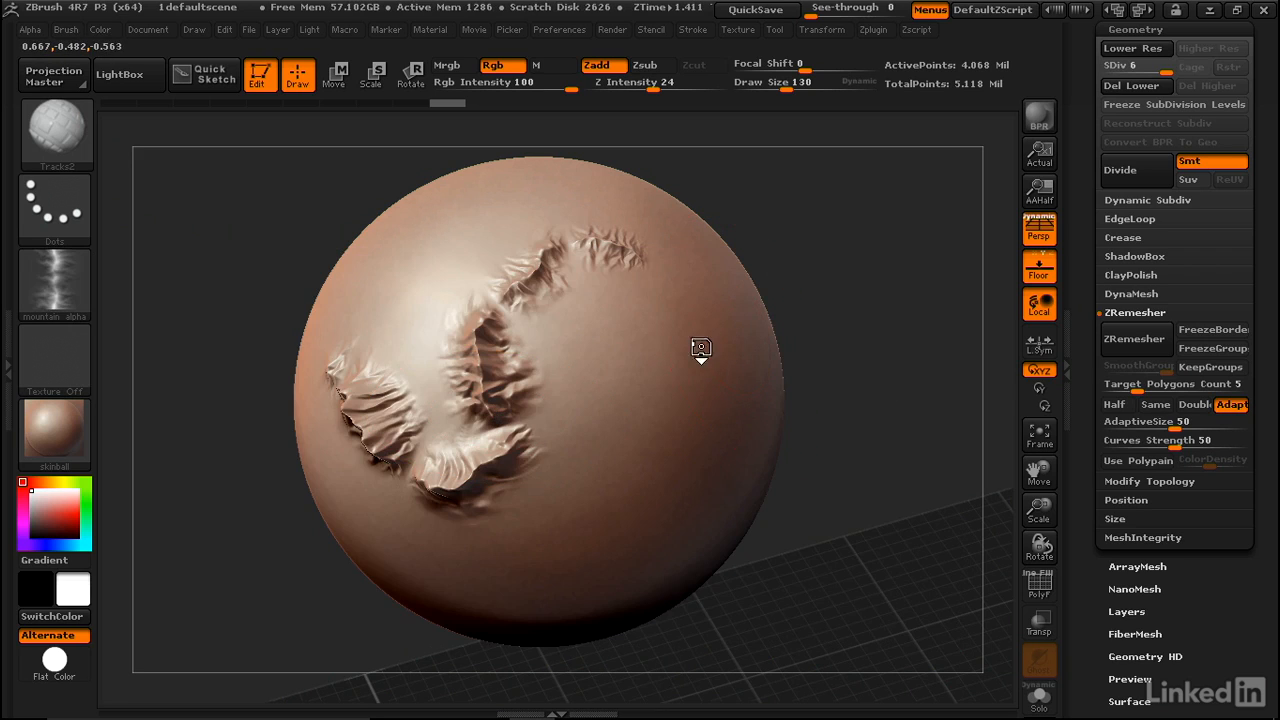
Paint several long mountain ridges across the lower half of the sphere with the seamless alpha
{"action": "mouse_move", "coordinate": [690, 372]}
{"action": "left_mouse_down"}
{"action": "mouse_move", "coordinate": [626, 470]}
{"action": "mouse_move", "coordinate": [540, 535]}
{"action": "mouse_move", "coordinate": [462, 570]}
{"action": "mouse_move", "coordinate": [398, 555]}
{"action": "mouse_move", "coordinate": [343, 483]}
{"action": "left_mouse_up"}
{"action": "left_click_drag", "start_coordinate": [223, 386], "coordinate": [228, 260]}
{"action": "left_click_drag", "start_coordinate": [709, 432], "coordinate": [606, 512]}
{"action": "left_click_drag", "start_coordinate": [562, 472], "coordinate": [493, 632]}
{"action": "mouse_move", "coordinate": [478, 500]}
{"action": "left_mouse_down"}
{"action": "mouse_move", "coordinate": [413, 570]}
{"action": "mouse_move", "coordinate": [322, 522]}
{"action": "left_mouse_up"}
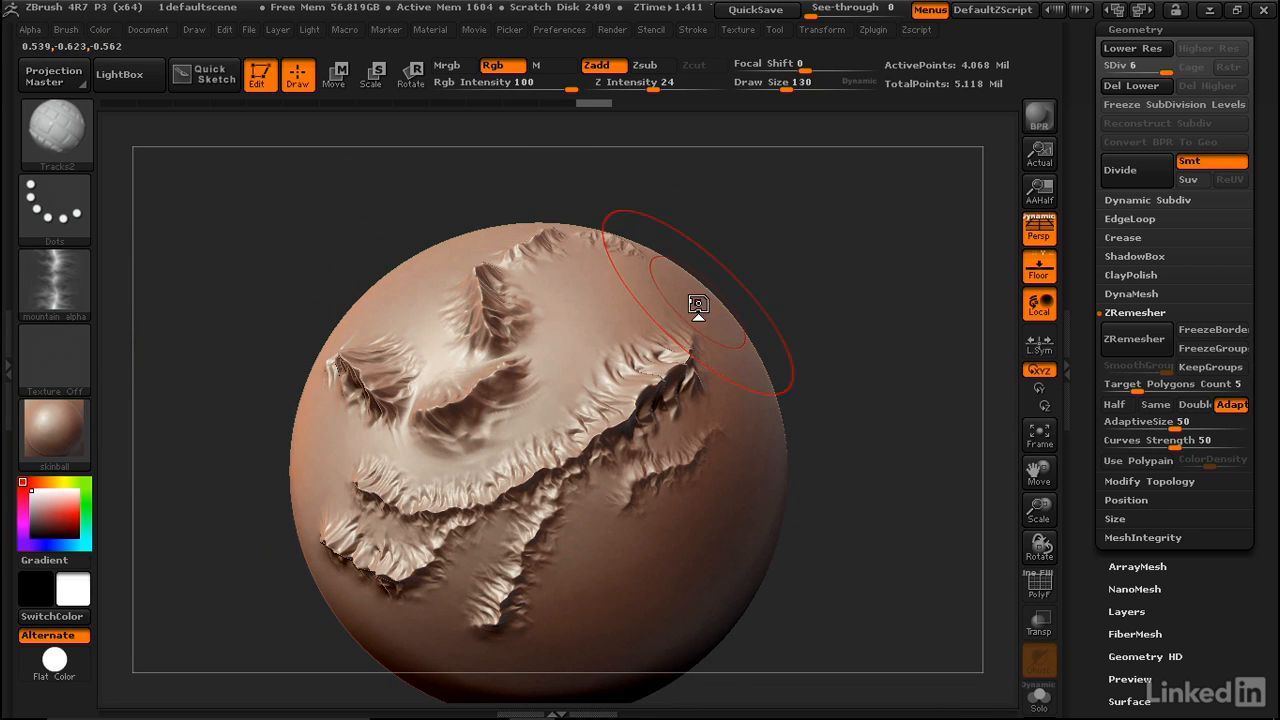
Save the current brush as a preset named "mountains" in the BrushPresets folder
{"action": "left_click", "coordinate": [66, 30]}
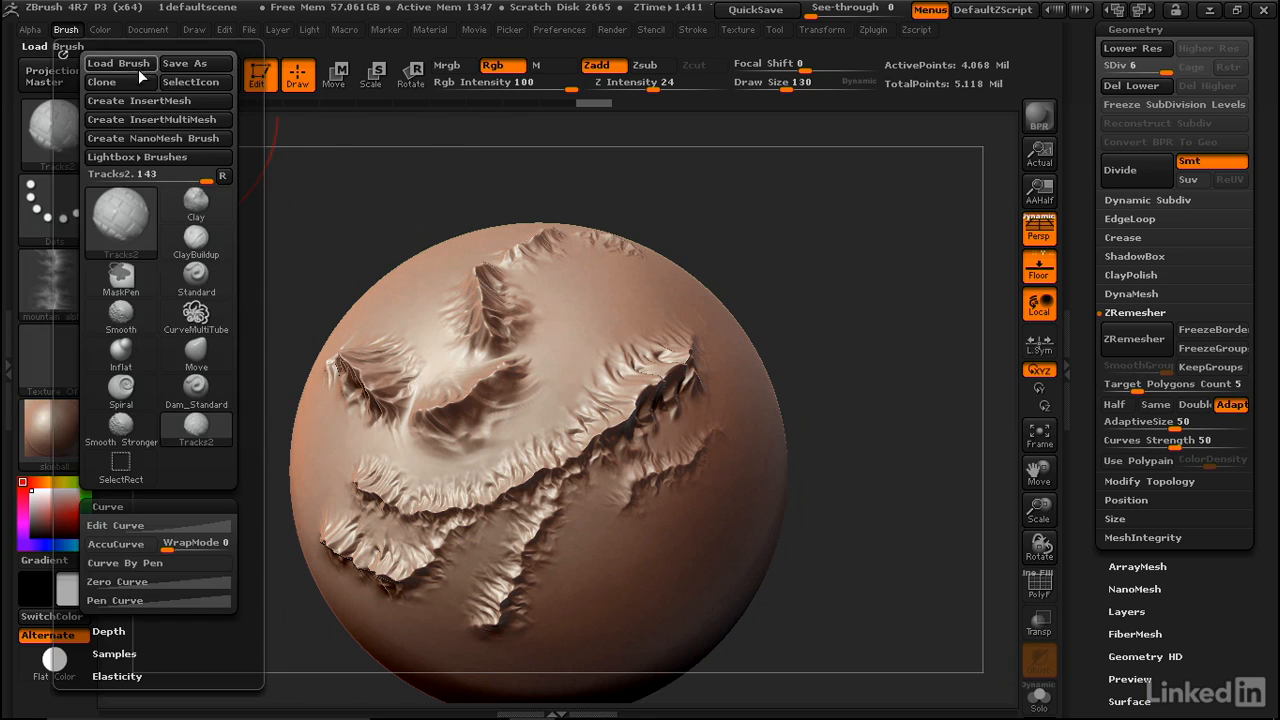
{"action": "left_click", "coordinate": [174, 64]}
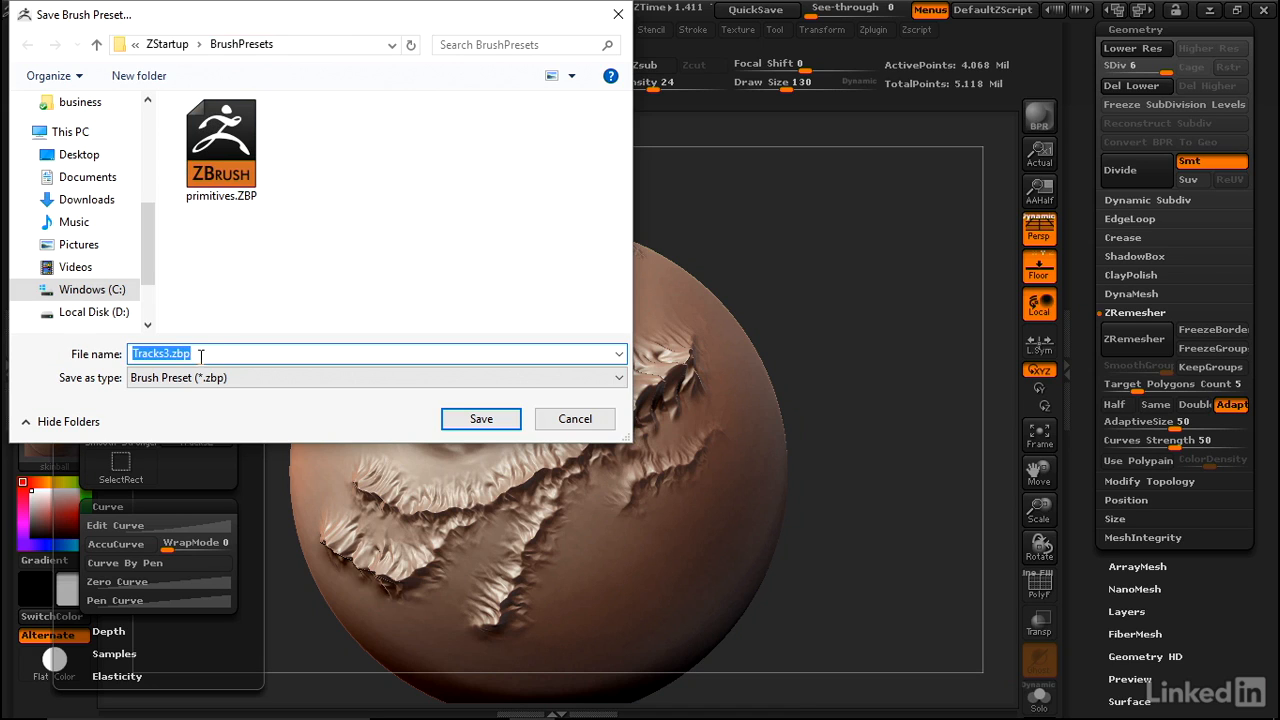
{"action": "type", "text": "mountains"}
{"action": "left_click", "coordinate": [481, 419]}
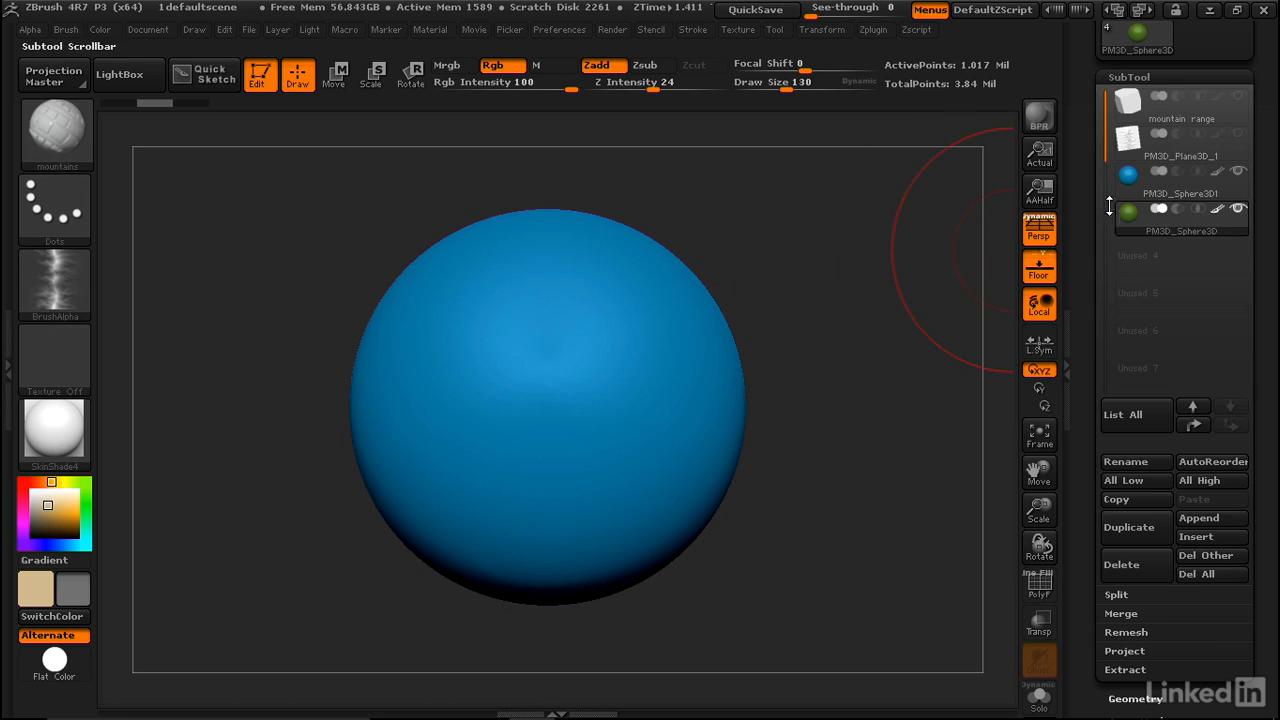
View the green and blue sphere subtools one at a time in Solo mode, returning to the green sphere with both shown
{"action": "mouse_move", "coordinate": [1127, 232]}
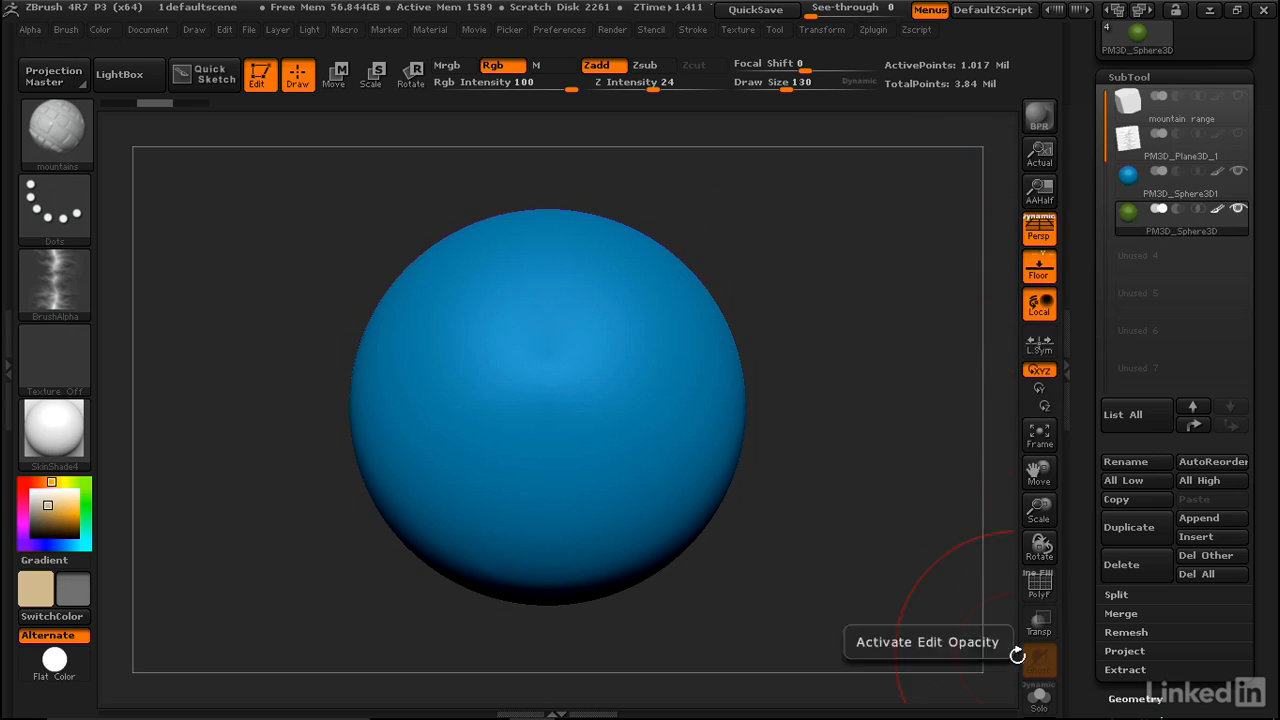
{"action": "left_click", "coordinate": [1039, 697]}
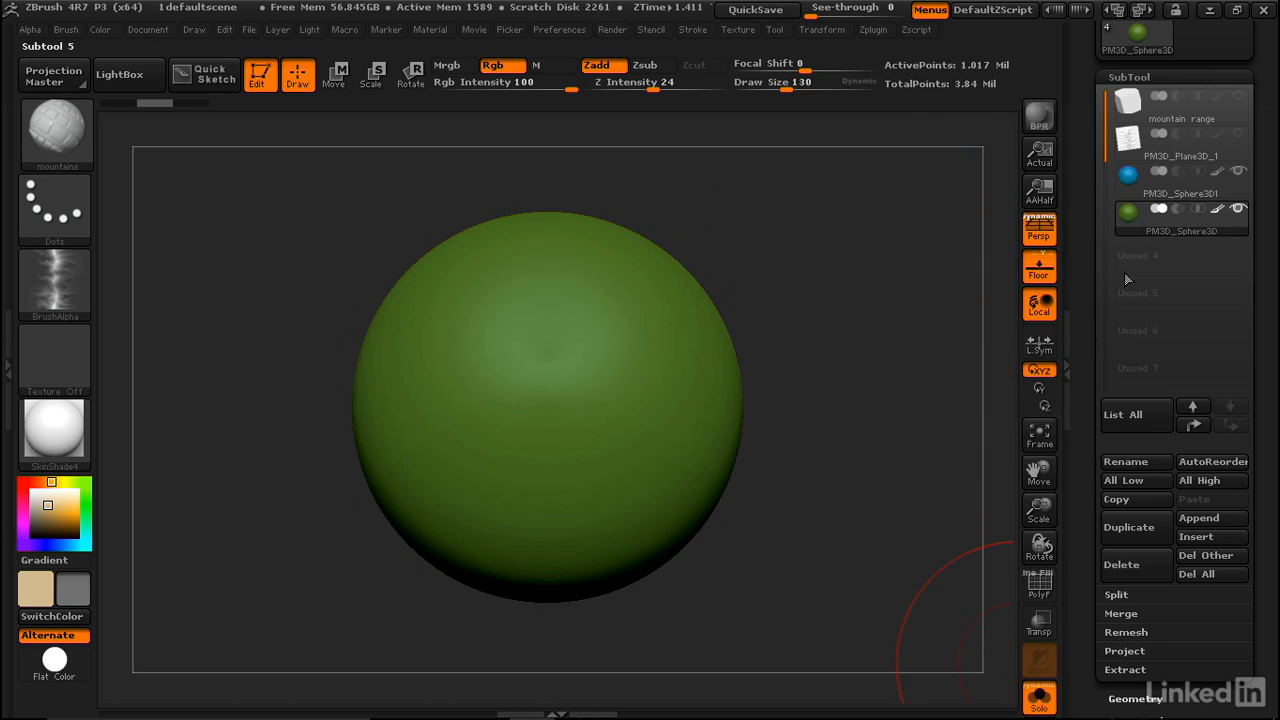
{"action": "left_click", "coordinate": [1127, 178]}
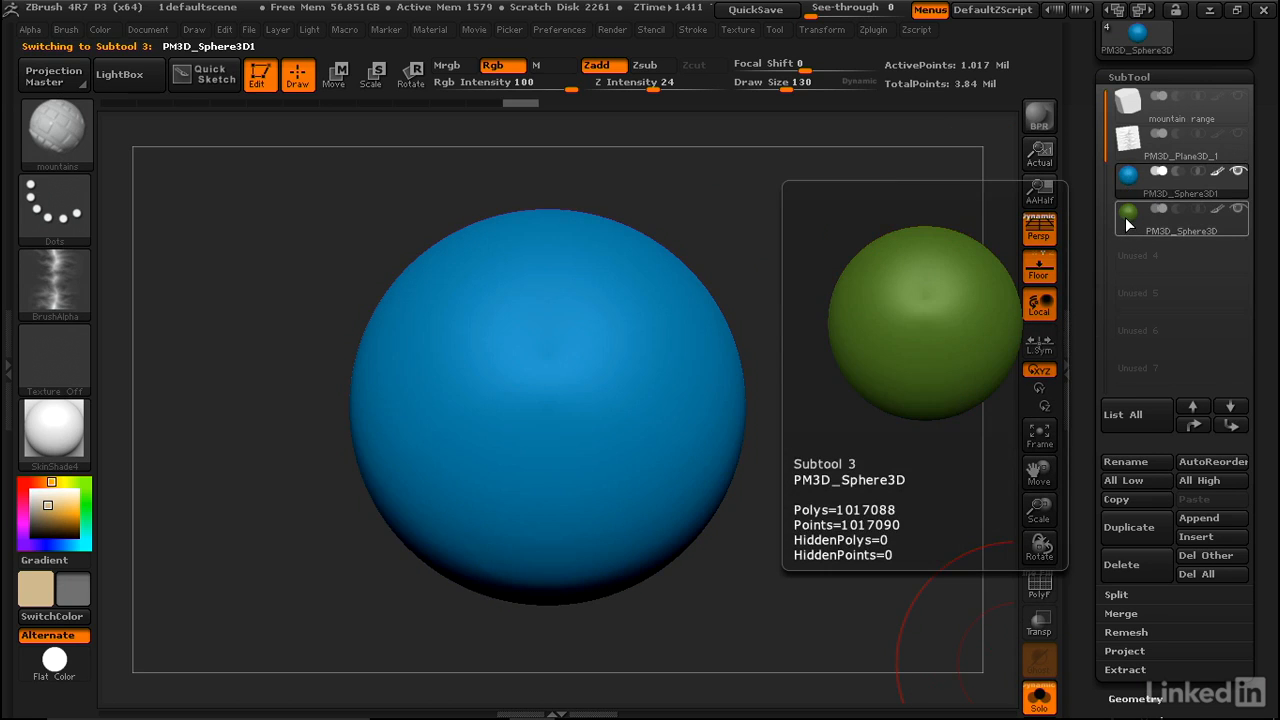
{"action": "left_click", "coordinate": [1126, 216]}
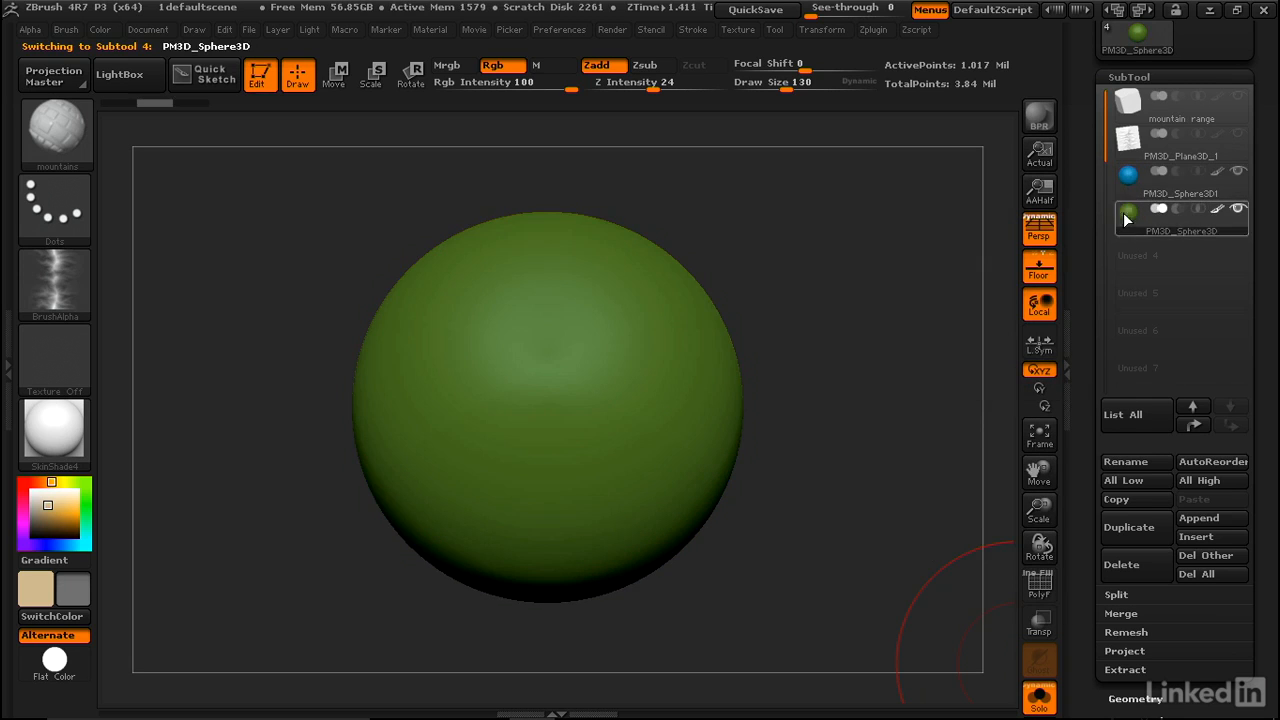
{"action": "left_click", "coordinate": [1039, 708]}
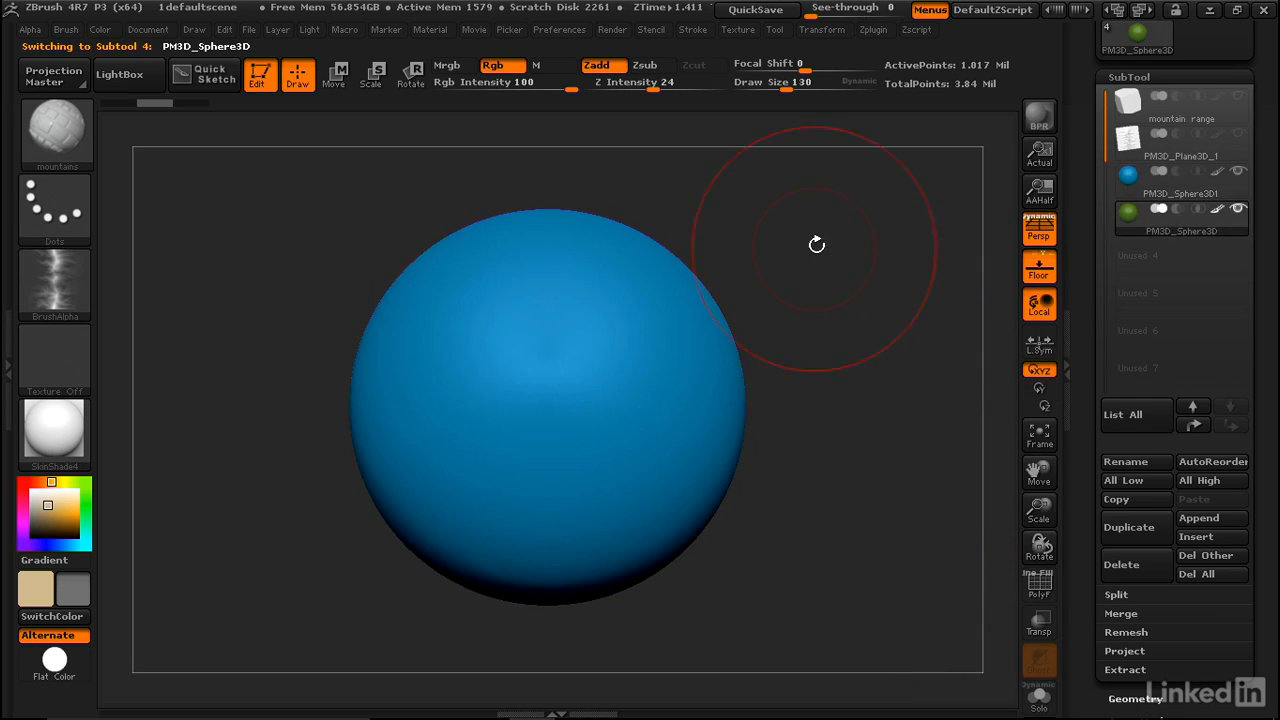
Paint winding mountain ridges on the green sphere so land rises through the upper front of the blue sphere
{"action": "left_click_drag", "start_coordinate": [820, 265], "coordinate": [831, 289], "text": "alt"}
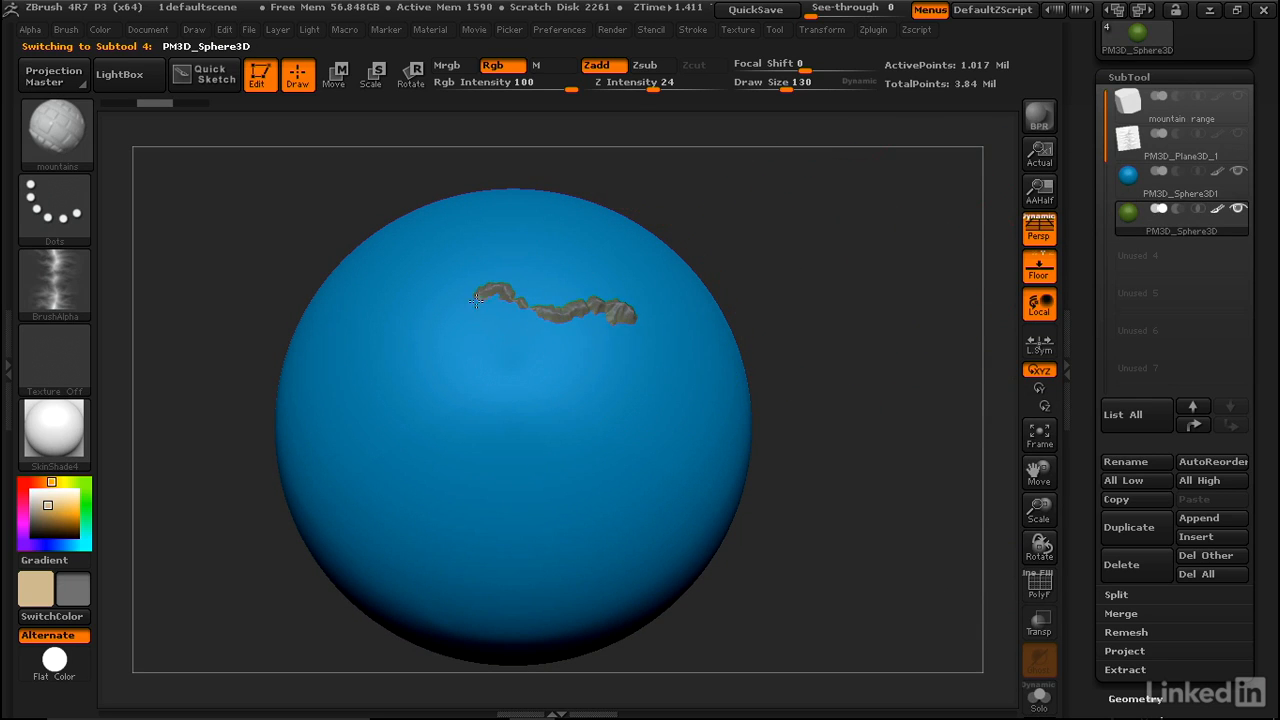
{"action": "left_click_drag", "start_coordinate": [443, 348], "coordinate": [390, 364]}
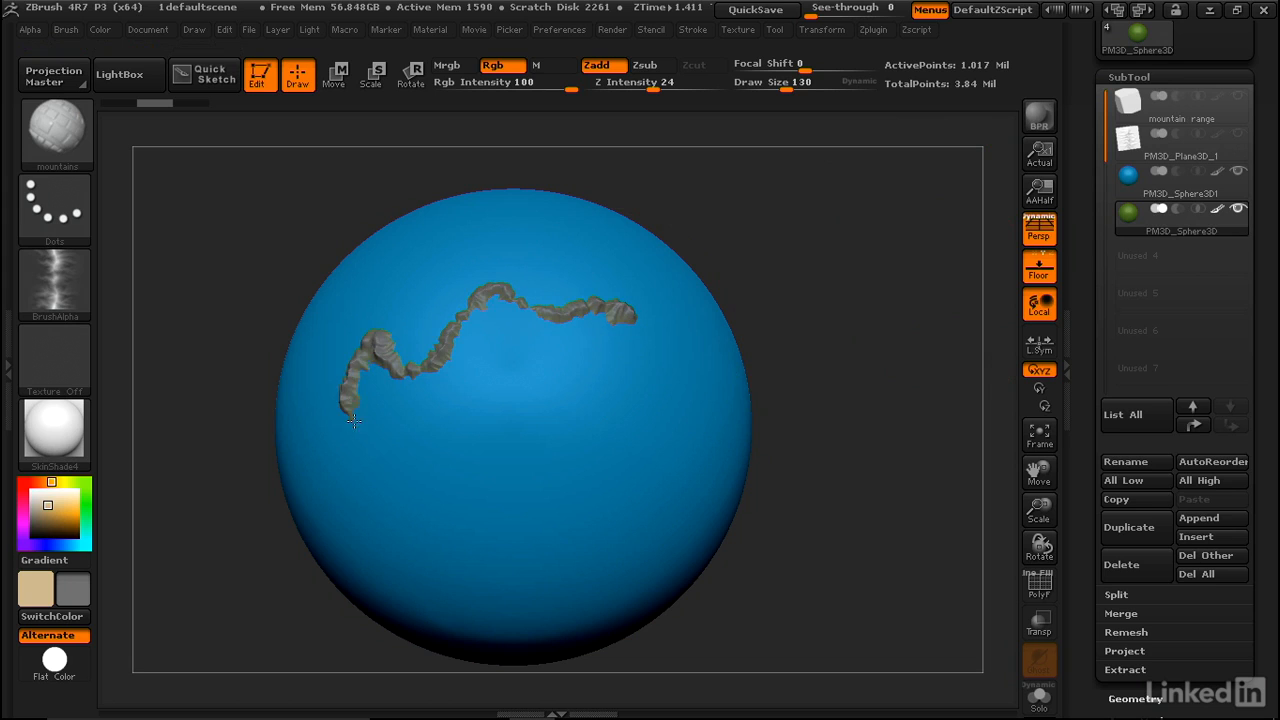
{"action": "left_click_drag", "start_coordinate": [353, 421], "coordinate": [378, 468]}
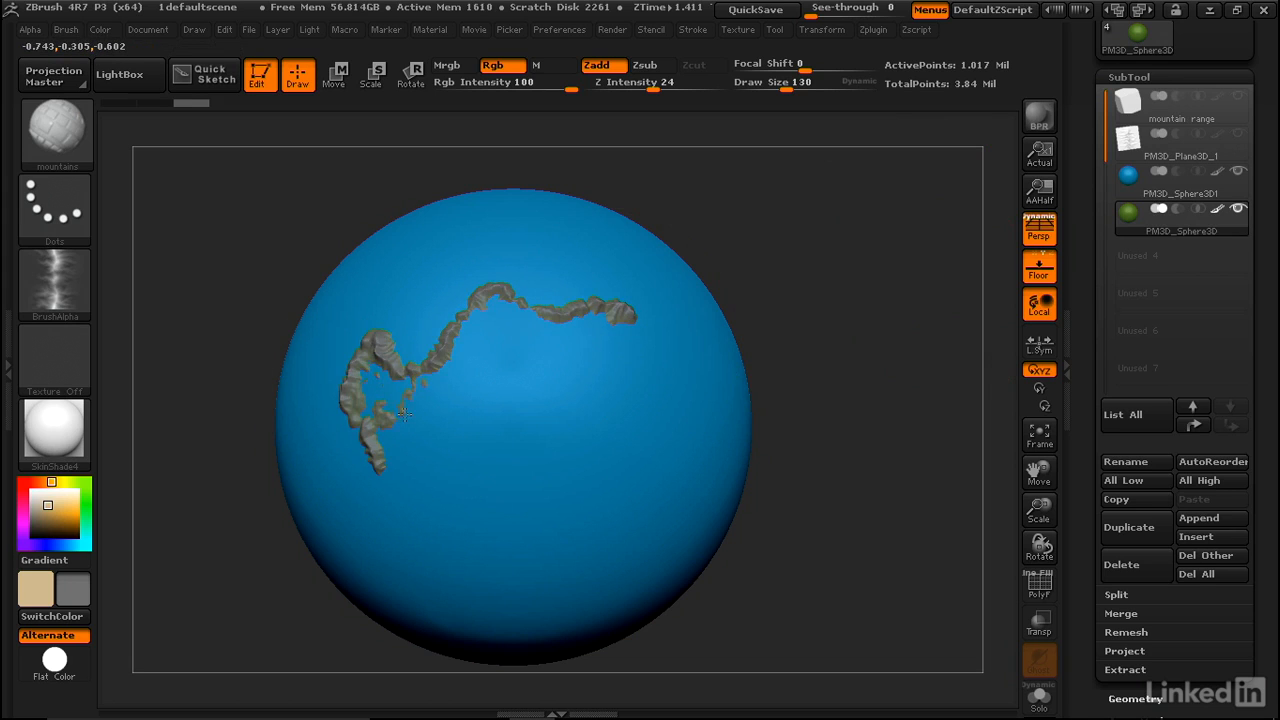
{"action": "mouse_move", "coordinate": [447, 374]}
{"action": "left_mouse_down"}
{"action": "mouse_move", "coordinate": [505, 318]}
{"action": "mouse_move", "coordinate": [537, 328]}
{"action": "mouse_move", "coordinate": [456, 388]}
{"action": "left_mouse_up"}
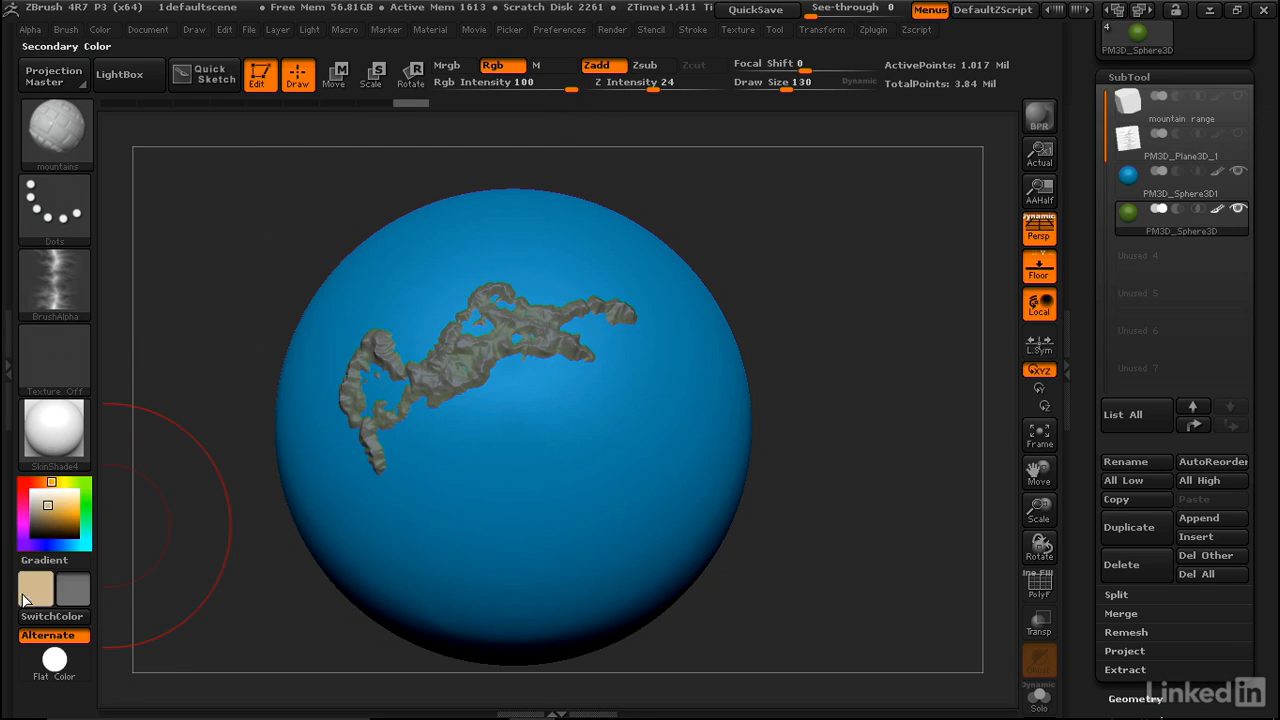
Set the Rgb Intensity to 13 and paint greener mountain ridges along the lower edge of the landmass
{"action": "left_click_drag", "start_coordinate": [801, 271], "coordinate": [802, 372], "text": "alt"}
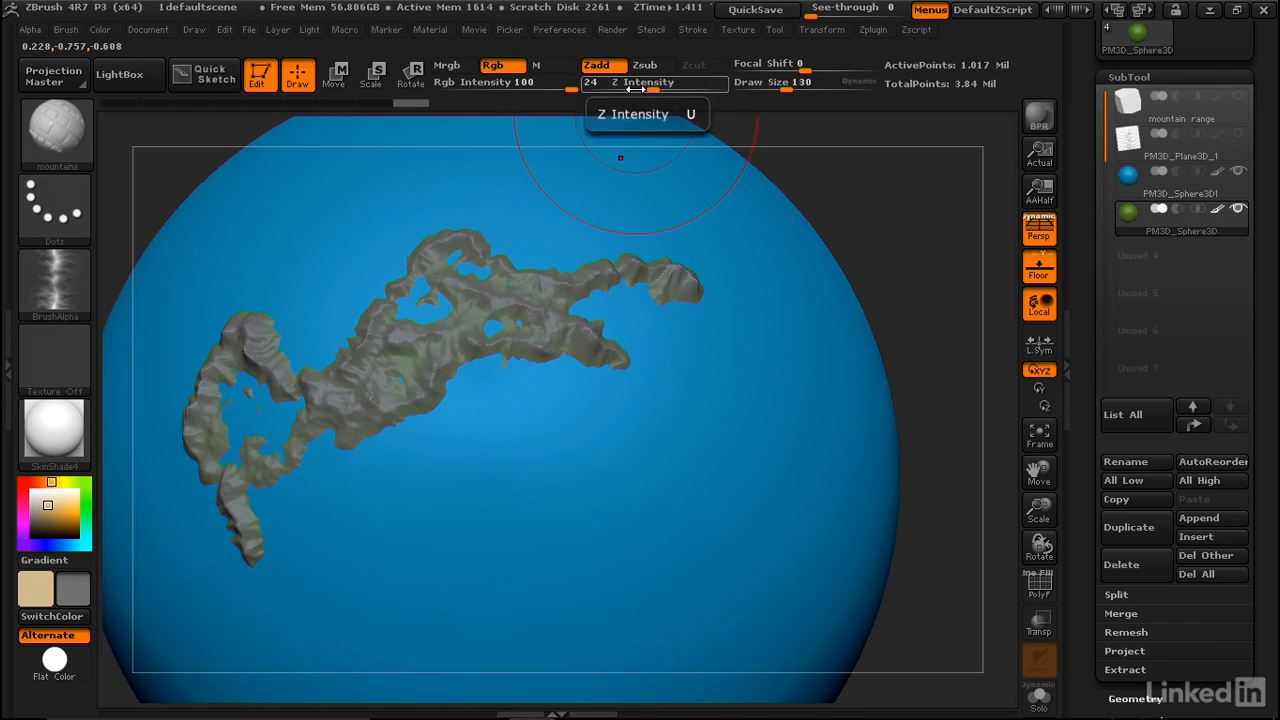
{"action": "left_click_drag", "start_coordinate": [517, 88], "coordinate": [487, 86]}
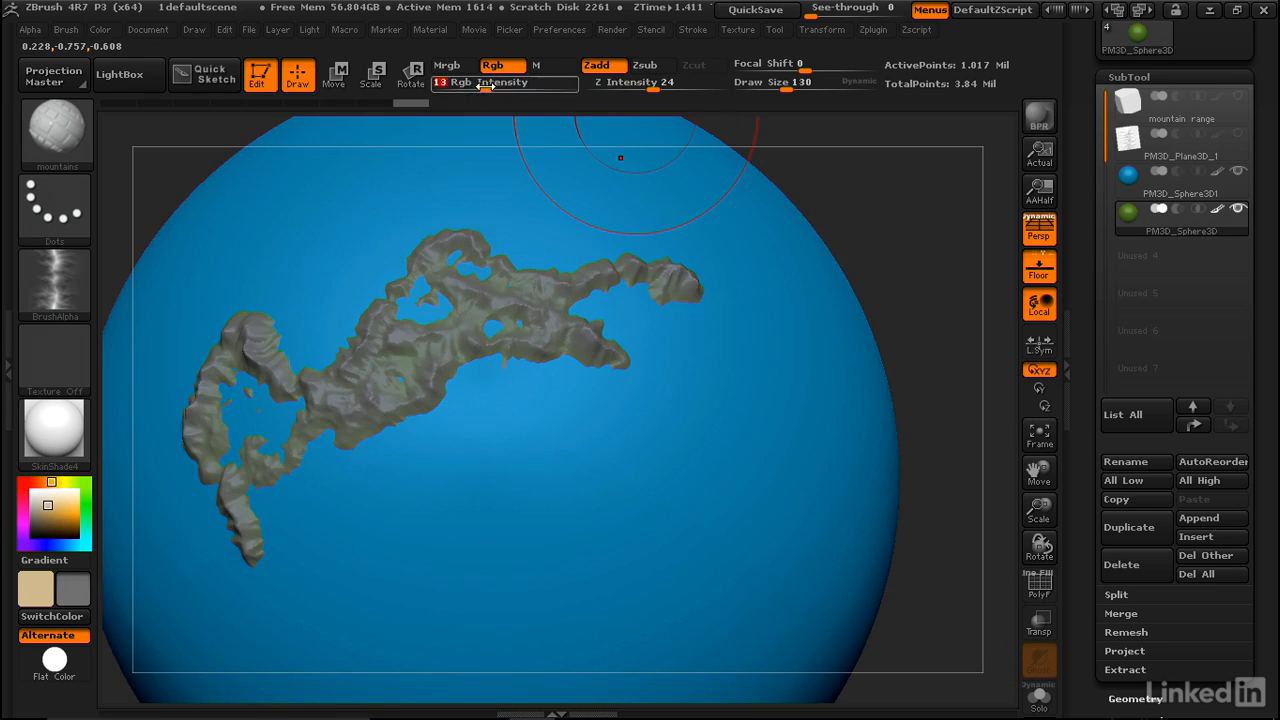
{"action": "mouse_move", "coordinate": [580, 371]}
{"action": "left_mouse_down"}
{"action": "mouse_move", "coordinate": [506, 395]}
{"action": "mouse_move", "coordinate": [411, 508]}
{"action": "left_mouse_up"}
{"action": "mouse_move", "coordinate": [480, 418]}
{"action": "left_mouse_down"}
{"action": "mouse_move", "coordinate": [394, 440]}
{"action": "mouse_move", "coordinate": [370, 545]}
{"action": "mouse_move", "coordinate": [360, 495]}
{"action": "mouse_move", "coordinate": [300, 520]}
{"action": "mouse_move", "coordinate": [275, 560]}
{"action": "left_mouse_up"}
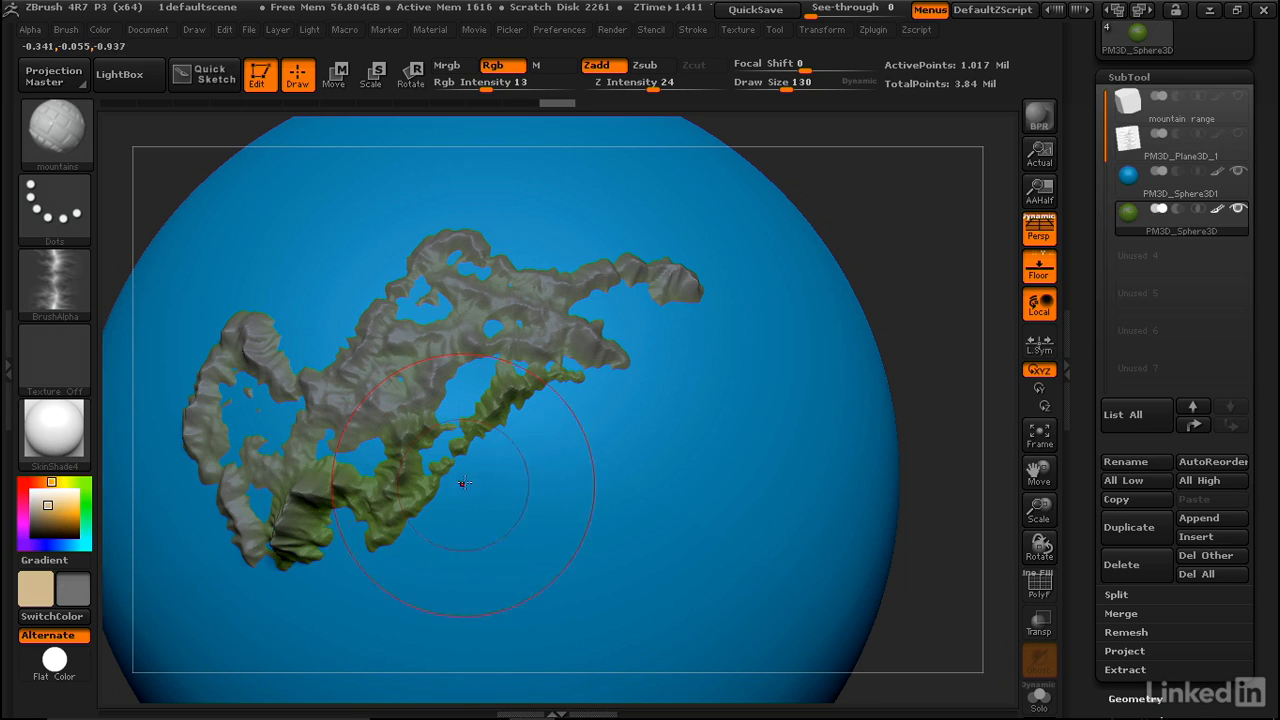
{"action": "mouse_move", "coordinate": [438, 454]}
{"action": "left_mouse_down"}
{"action": "mouse_move", "coordinate": [470, 392]}
{"action": "mouse_move", "coordinate": [422, 450]}
{"action": "mouse_move", "coordinate": [435, 423]}
{"action": "mouse_move", "coordinate": [443, 466]}
{"action": "left_mouse_up"}
Carve bays and a channel into the middle of the landmass with inverted brush strokes
{"action": "left_click_drag", "start_coordinate": [448, 450], "coordinate": [422, 498], "text": "alt"}
{"action": "left_click_drag", "start_coordinate": [464, 432], "coordinate": [505, 413], "text": "alt"}
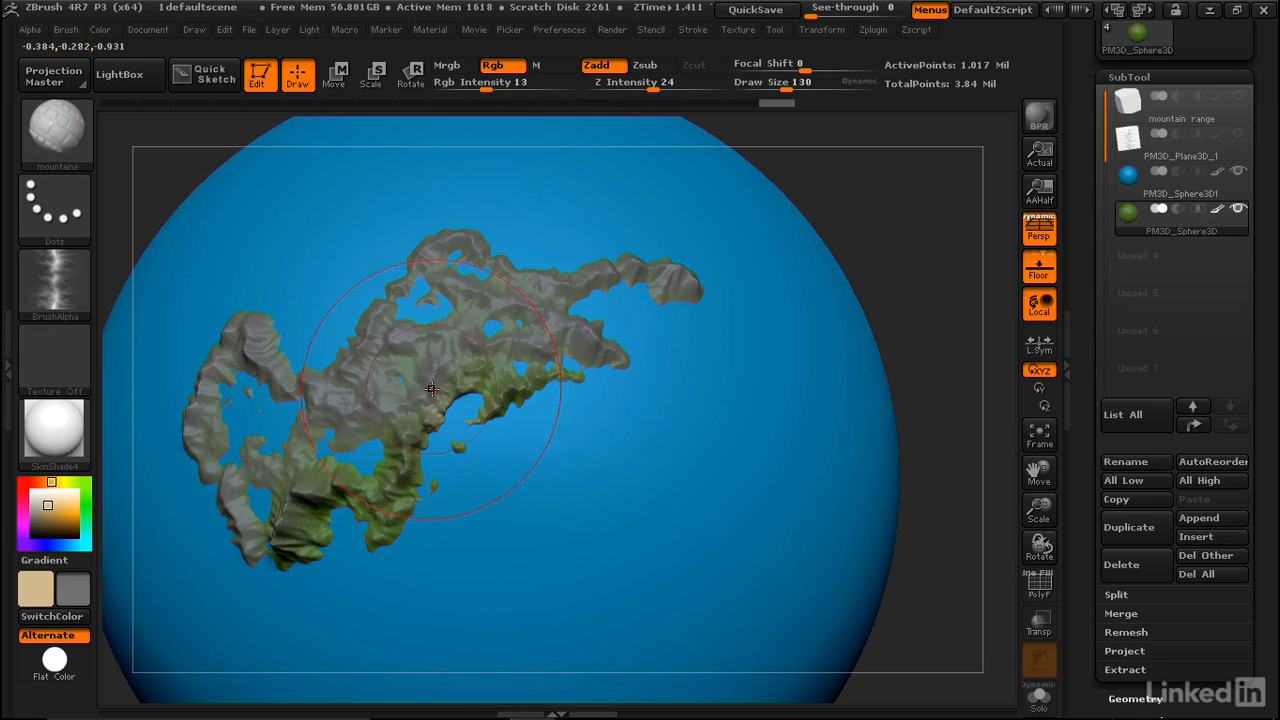
{"action": "mouse_move", "coordinate": [388, 343]}
{"action": "left_mouse_down", "text": "alt"}
{"action": "mouse_move", "coordinate": [332, 401]}
{"action": "mouse_move", "coordinate": [357, 359]}
{"action": "mouse_move", "coordinate": [306, 396]}
{"action": "mouse_move", "coordinate": [341, 369]}
{"action": "left_mouse_up", "text": "alt"}
Extend the landmass with additional mountain ridges along its right, lower and upper-left coastlines
{"action": "mouse_move", "coordinate": [571, 388]}
{"action": "left_mouse_down"}
{"action": "mouse_move", "coordinate": [577, 402]}
{"action": "mouse_move", "coordinate": [564, 382]}
{"action": "mouse_move", "coordinate": [512, 366]}
{"action": "left_mouse_up"}
{"action": "mouse_move", "coordinate": [595, 315]}
{"action": "left_mouse_down"}
{"action": "mouse_move", "coordinate": [630, 291]}
{"action": "mouse_move", "coordinate": [738, 345]}
{"action": "mouse_move", "coordinate": [752, 334]}
{"action": "left_mouse_up"}
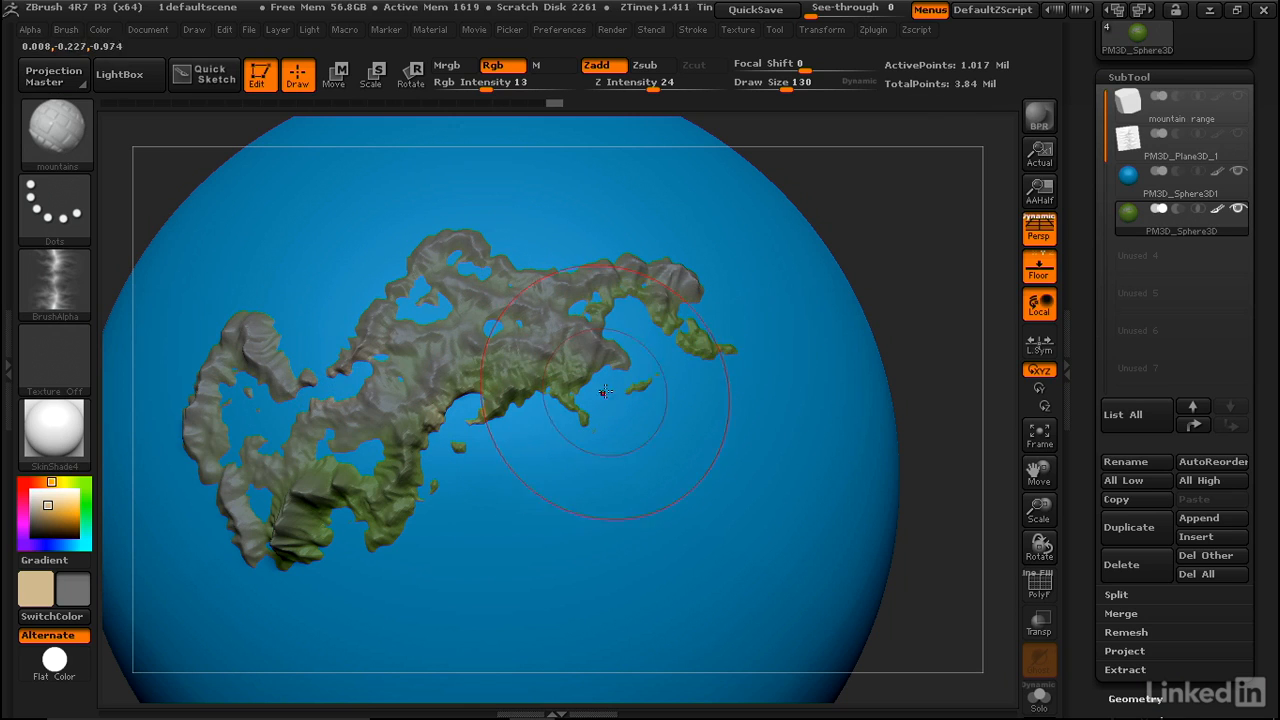
{"action": "mouse_move", "coordinate": [605, 391]}
{"action": "left_mouse_down"}
{"action": "mouse_move", "coordinate": [583, 428]}
{"action": "mouse_move", "coordinate": [514, 437]}
{"action": "mouse_move", "coordinate": [481, 467]}
{"action": "left_mouse_up"}
{"action": "mouse_move", "coordinate": [505, 553]}
{"action": "left_mouse_down"}
{"action": "mouse_move", "coordinate": [507, 565]}
{"action": "mouse_move", "coordinate": [400, 557]}
{"action": "mouse_move", "coordinate": [358, 577]}
{"action": "left_mouse_up"}
{"action": "mouse_move", "coordinate": [315, 308]}
{"action": "left_mouse_down"}
{"action": "mouse_move", "coordinate": [290, 340]}
{"action": "mouse_move", "coordinate": [255, 290]}
{"action": "mouse_move", "coordinate": [285, 245]}
{"action": "mouse_move", "coordinate": [378, 227]}
{"action": "left_mouse_up"}
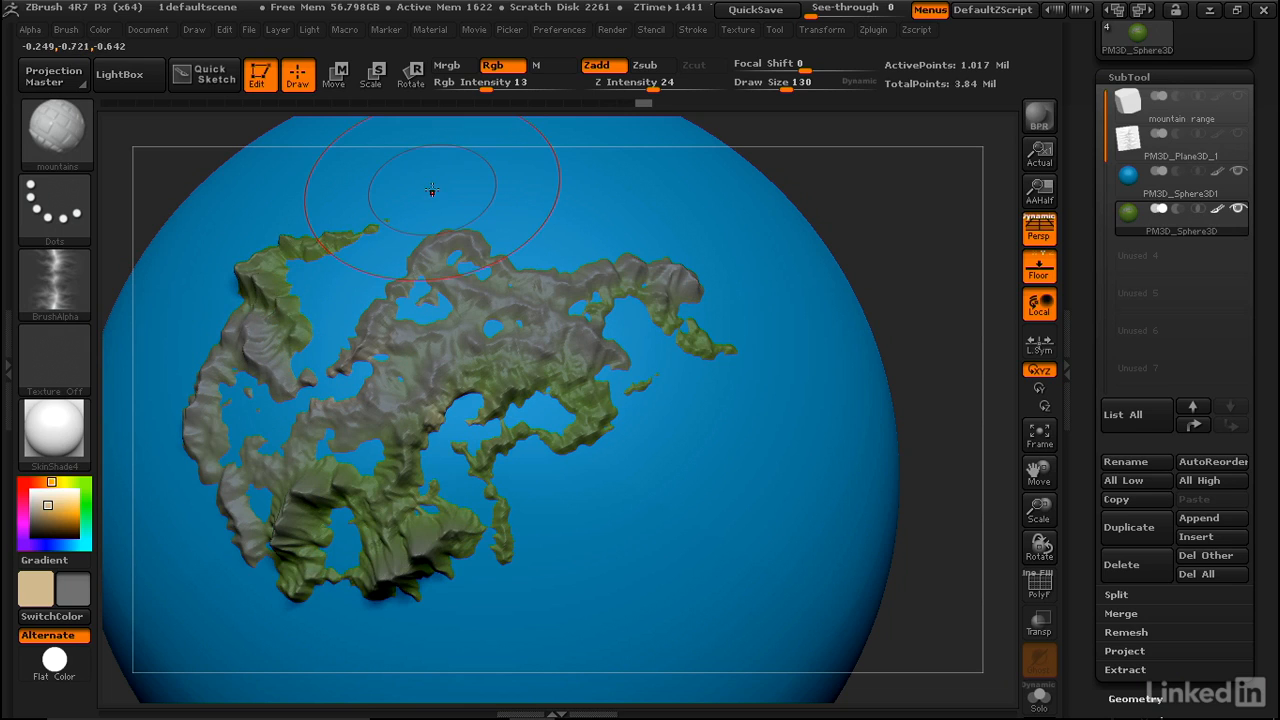